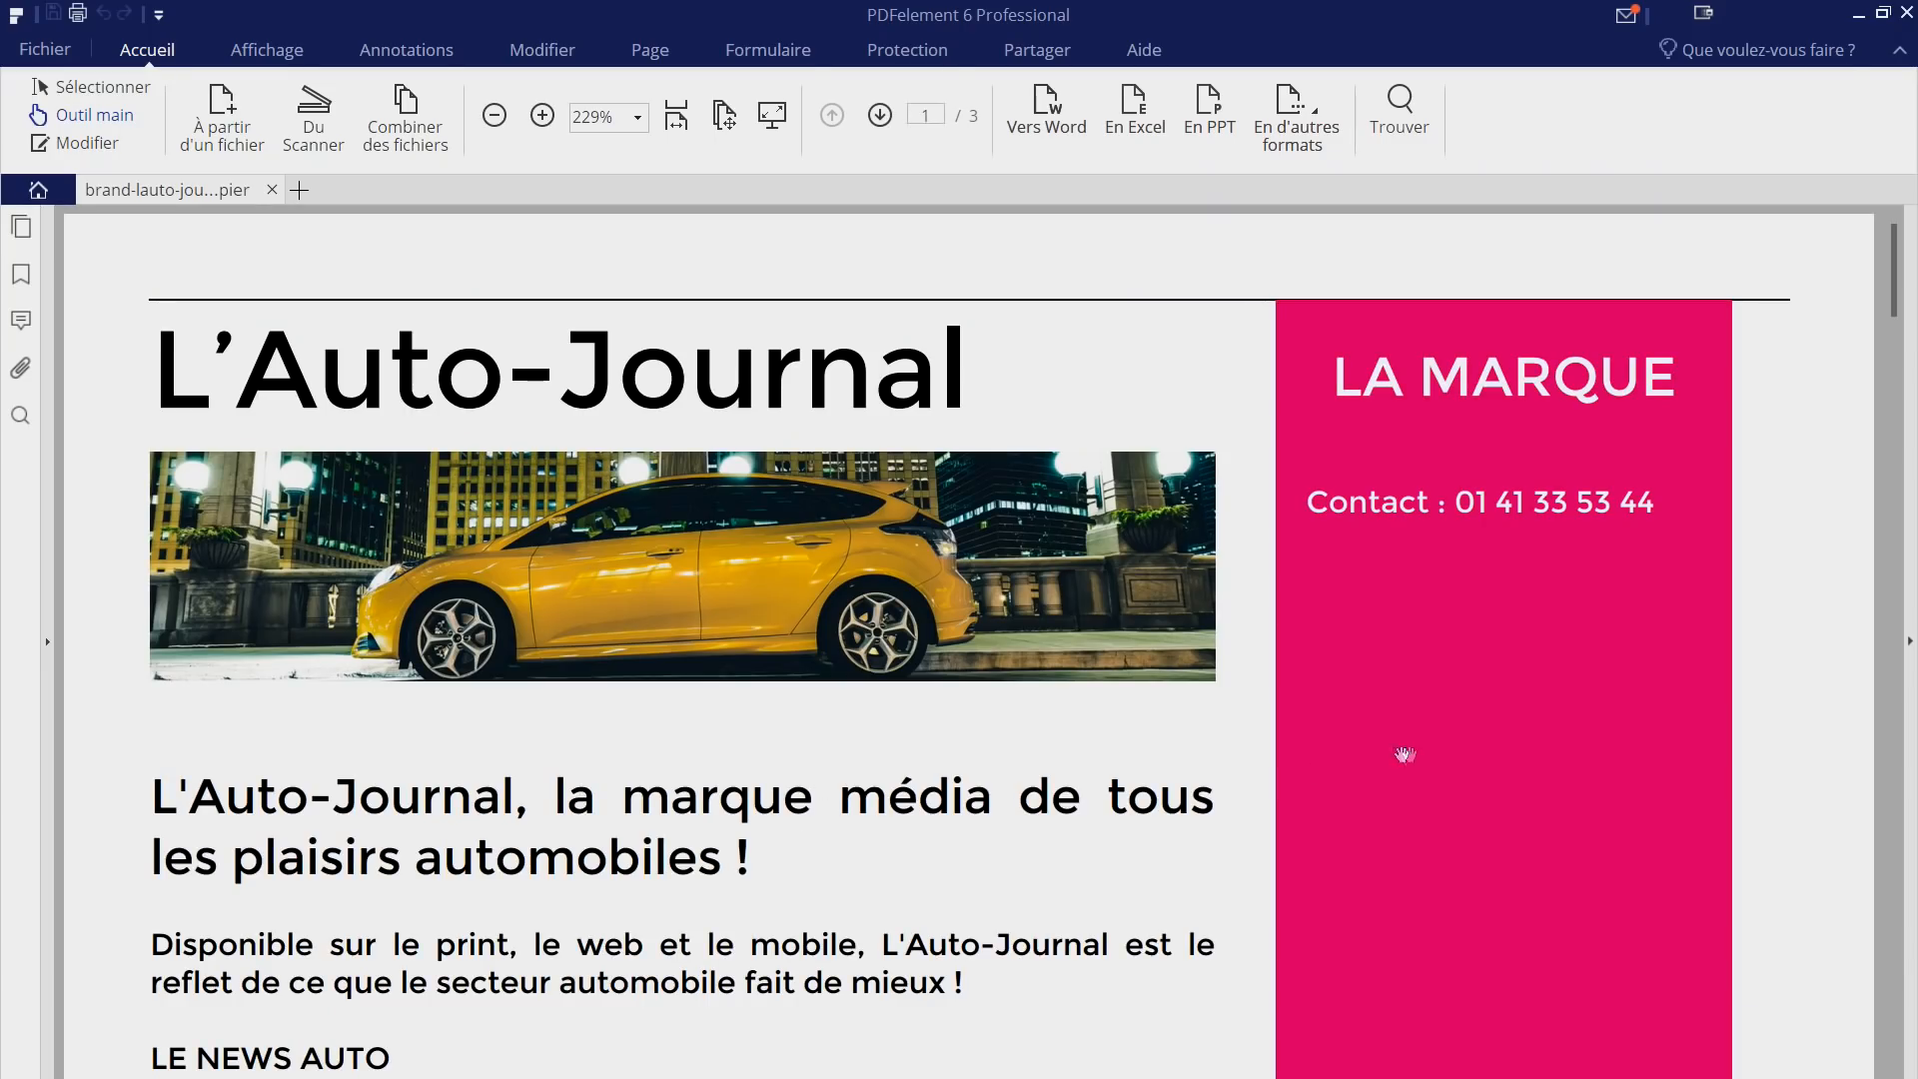
Step: Look through the document and the tool sets for viewing, annotating, editing, pages, forms, protection, sharing and help
scroll(1134, 698, "down", 2)
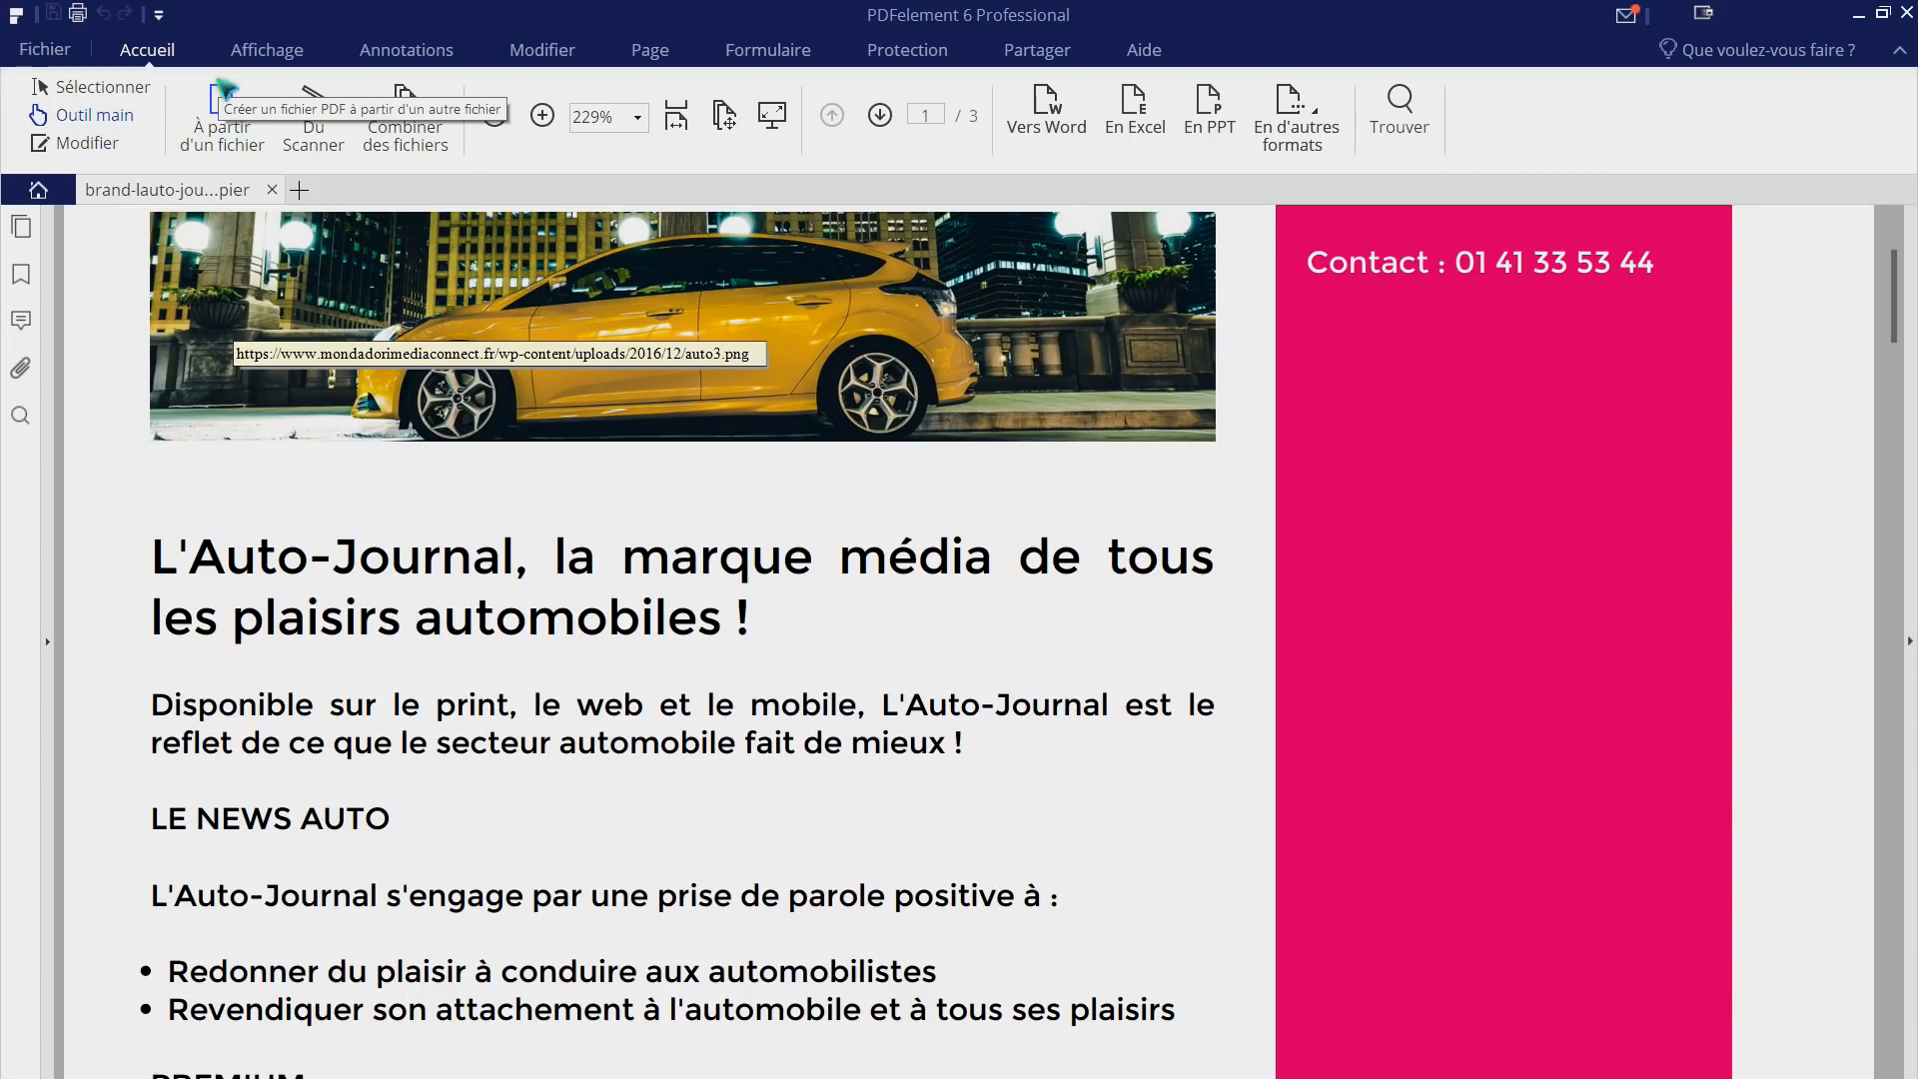
left_click(267, 50)
left_click(405, 50)
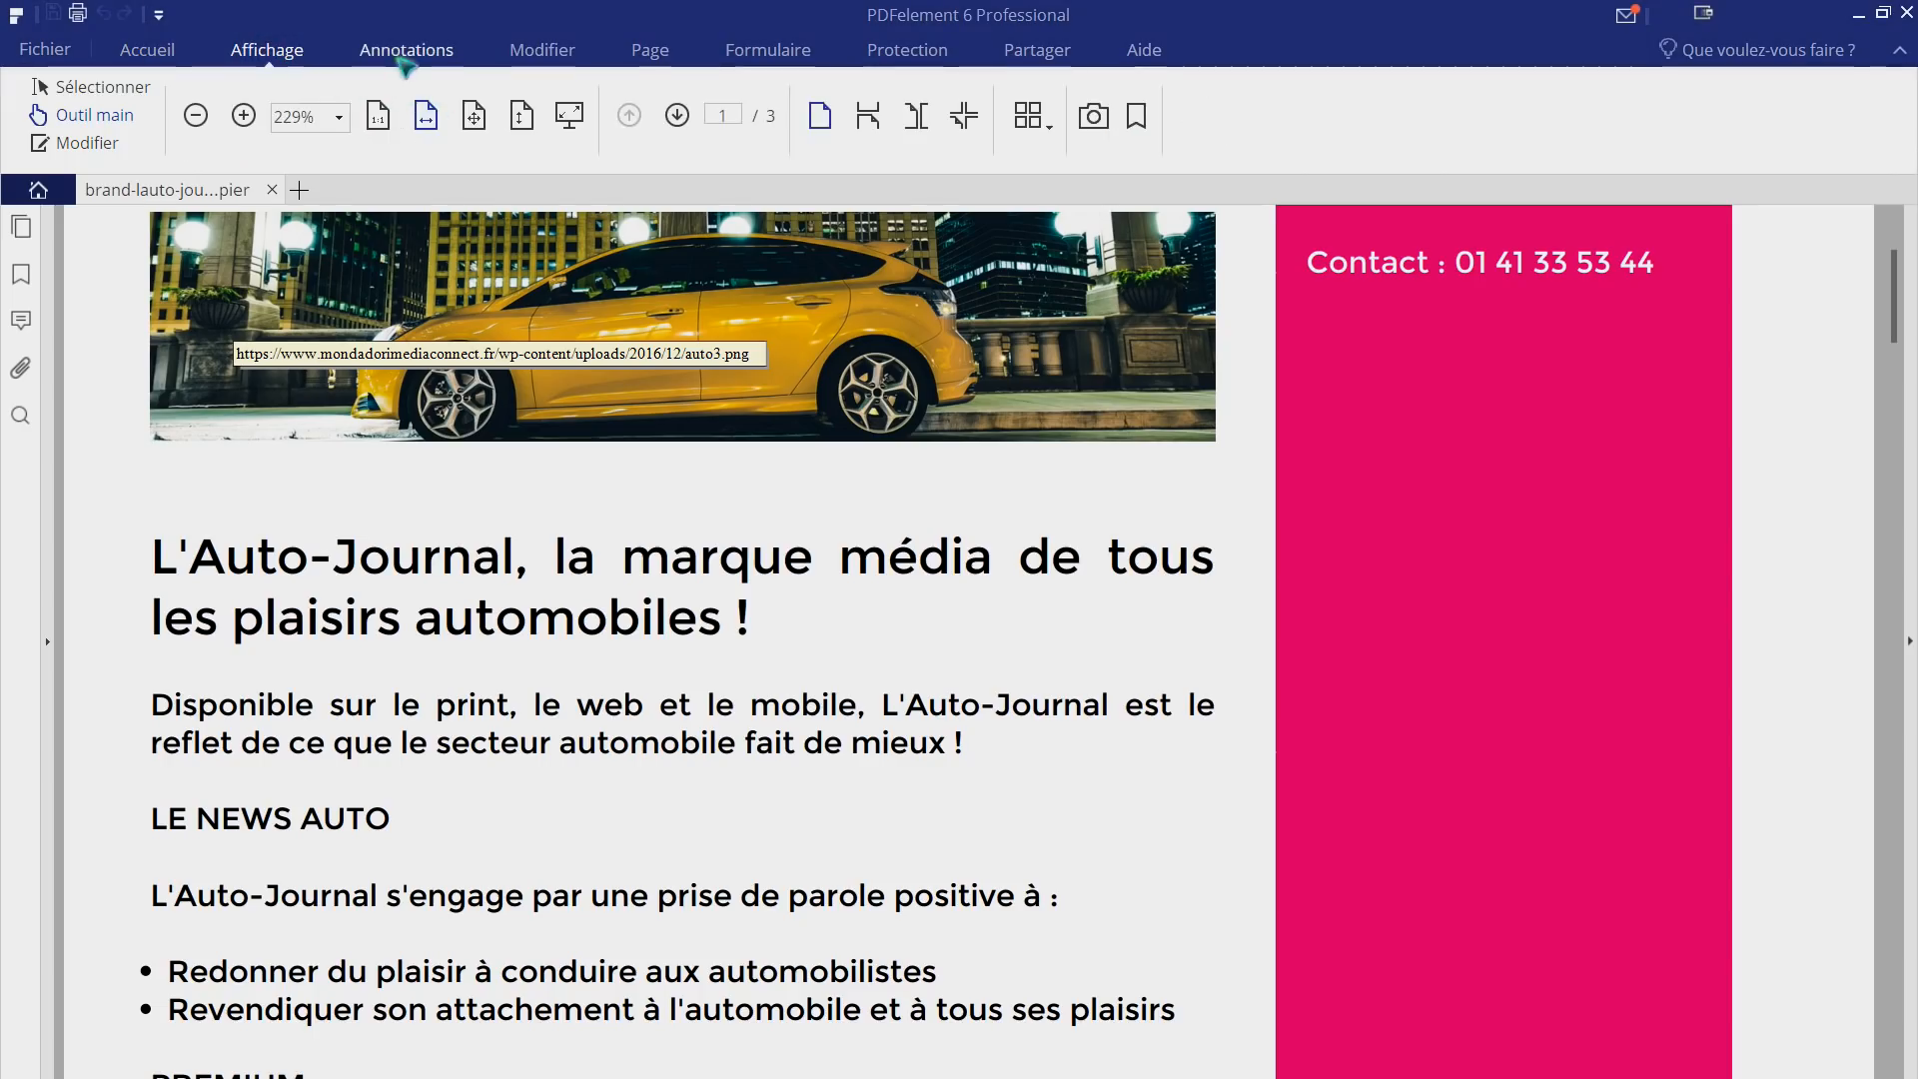
left_click(544, 50)
left_click(654, 55)
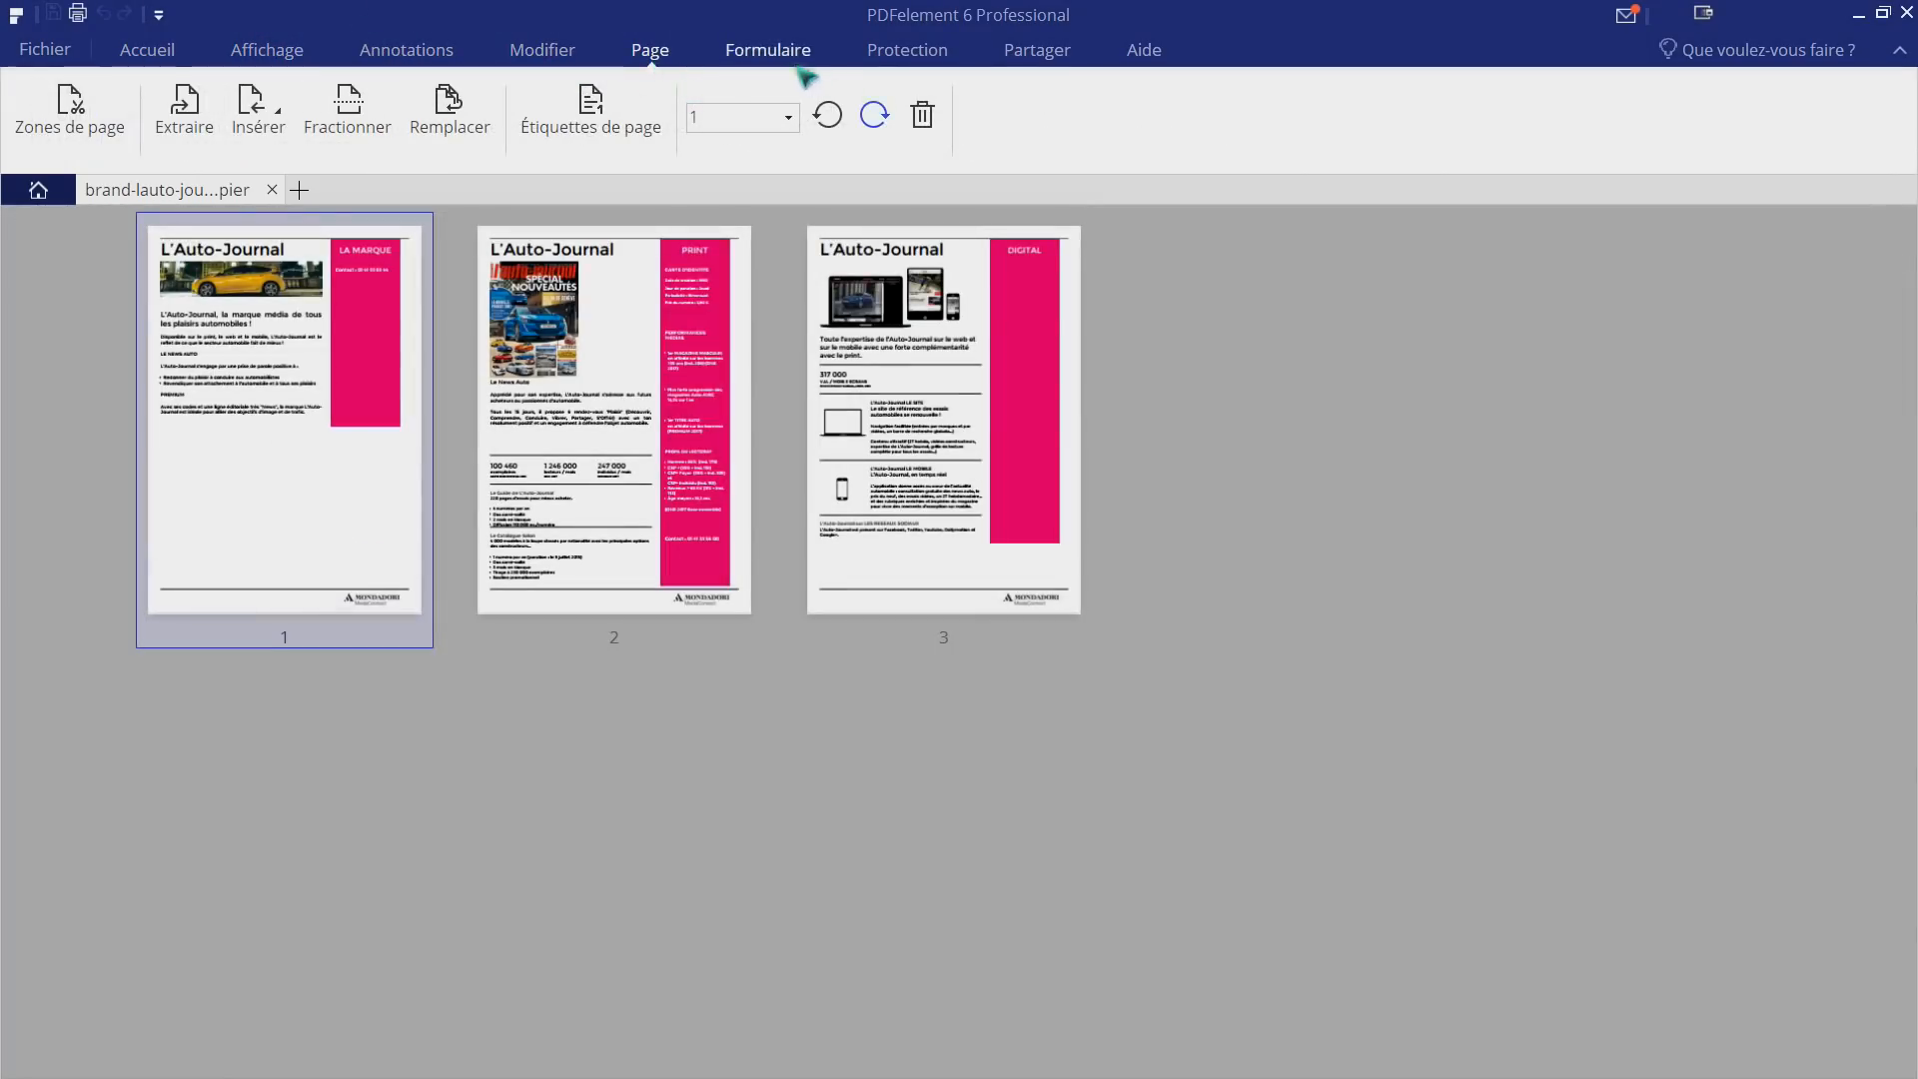
left_click(789, 58)
left_click(902, 50)
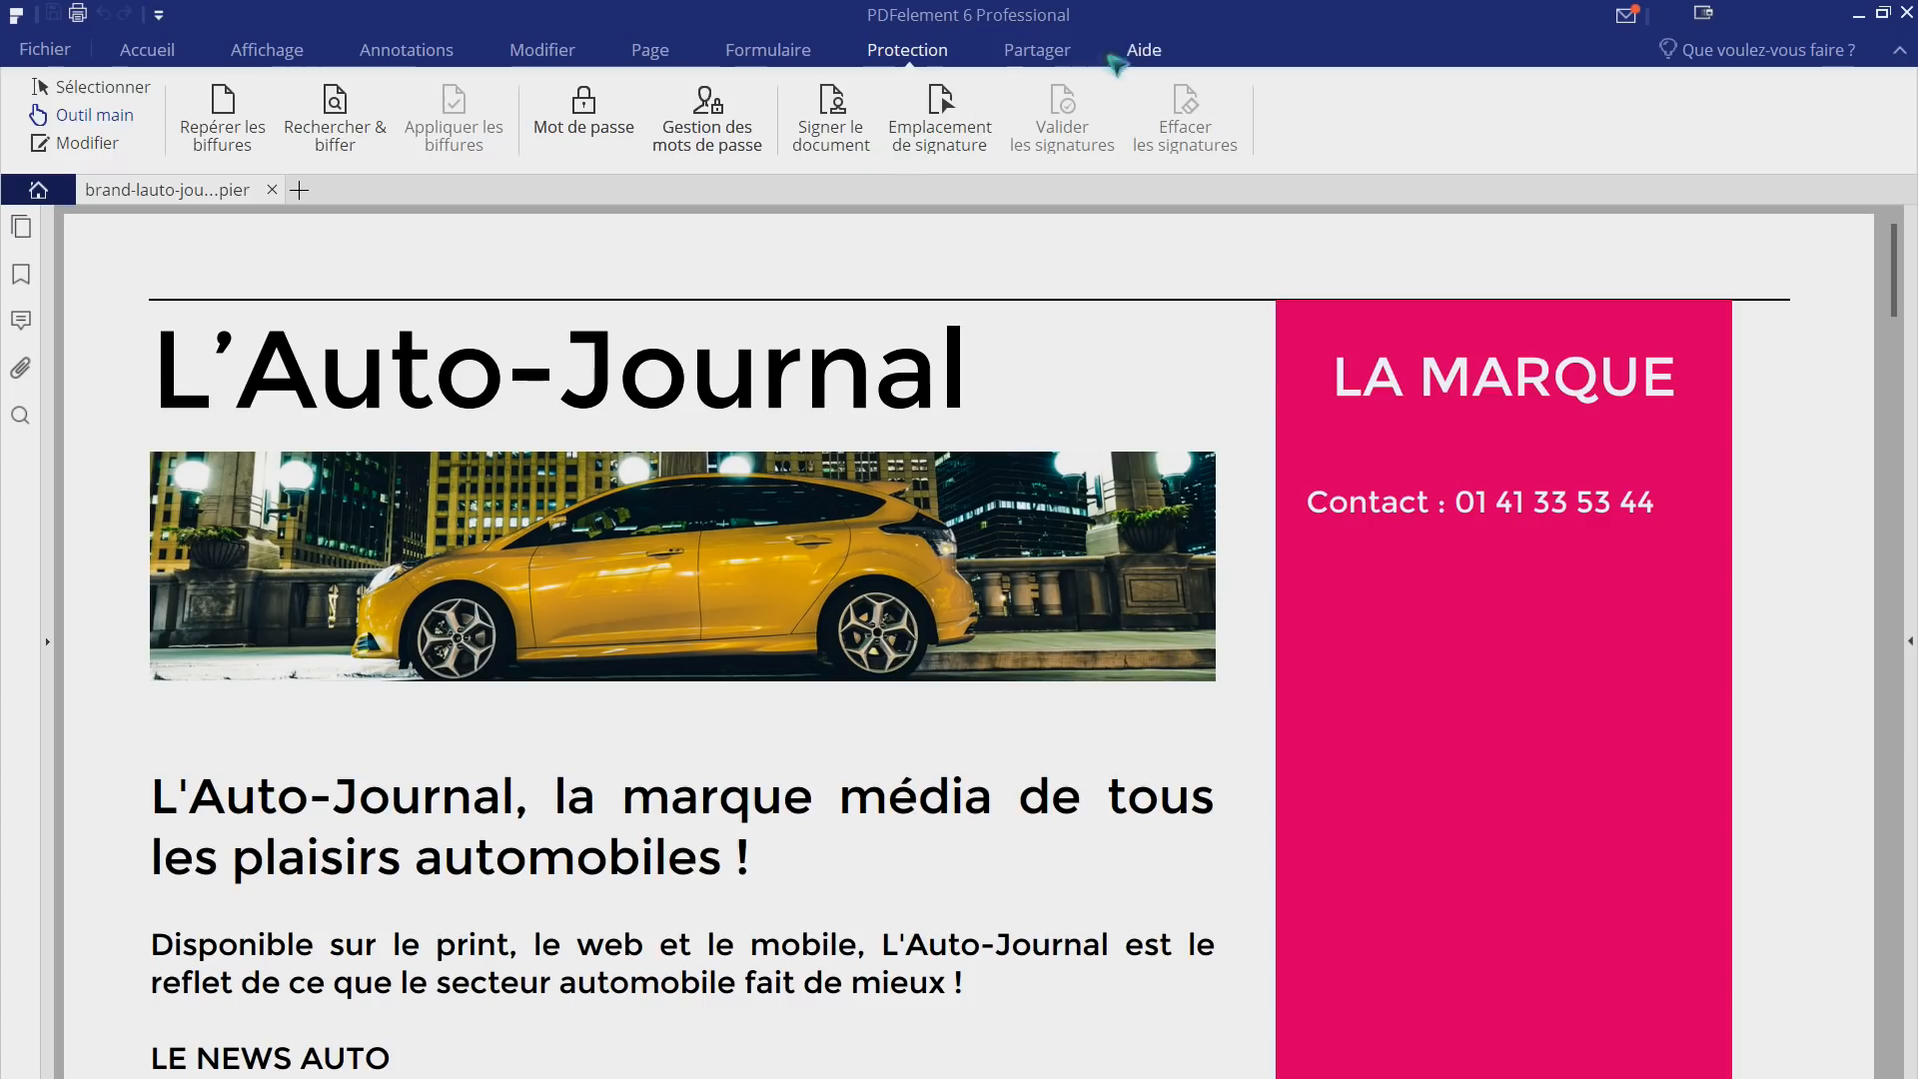
left_click(1039, 52)
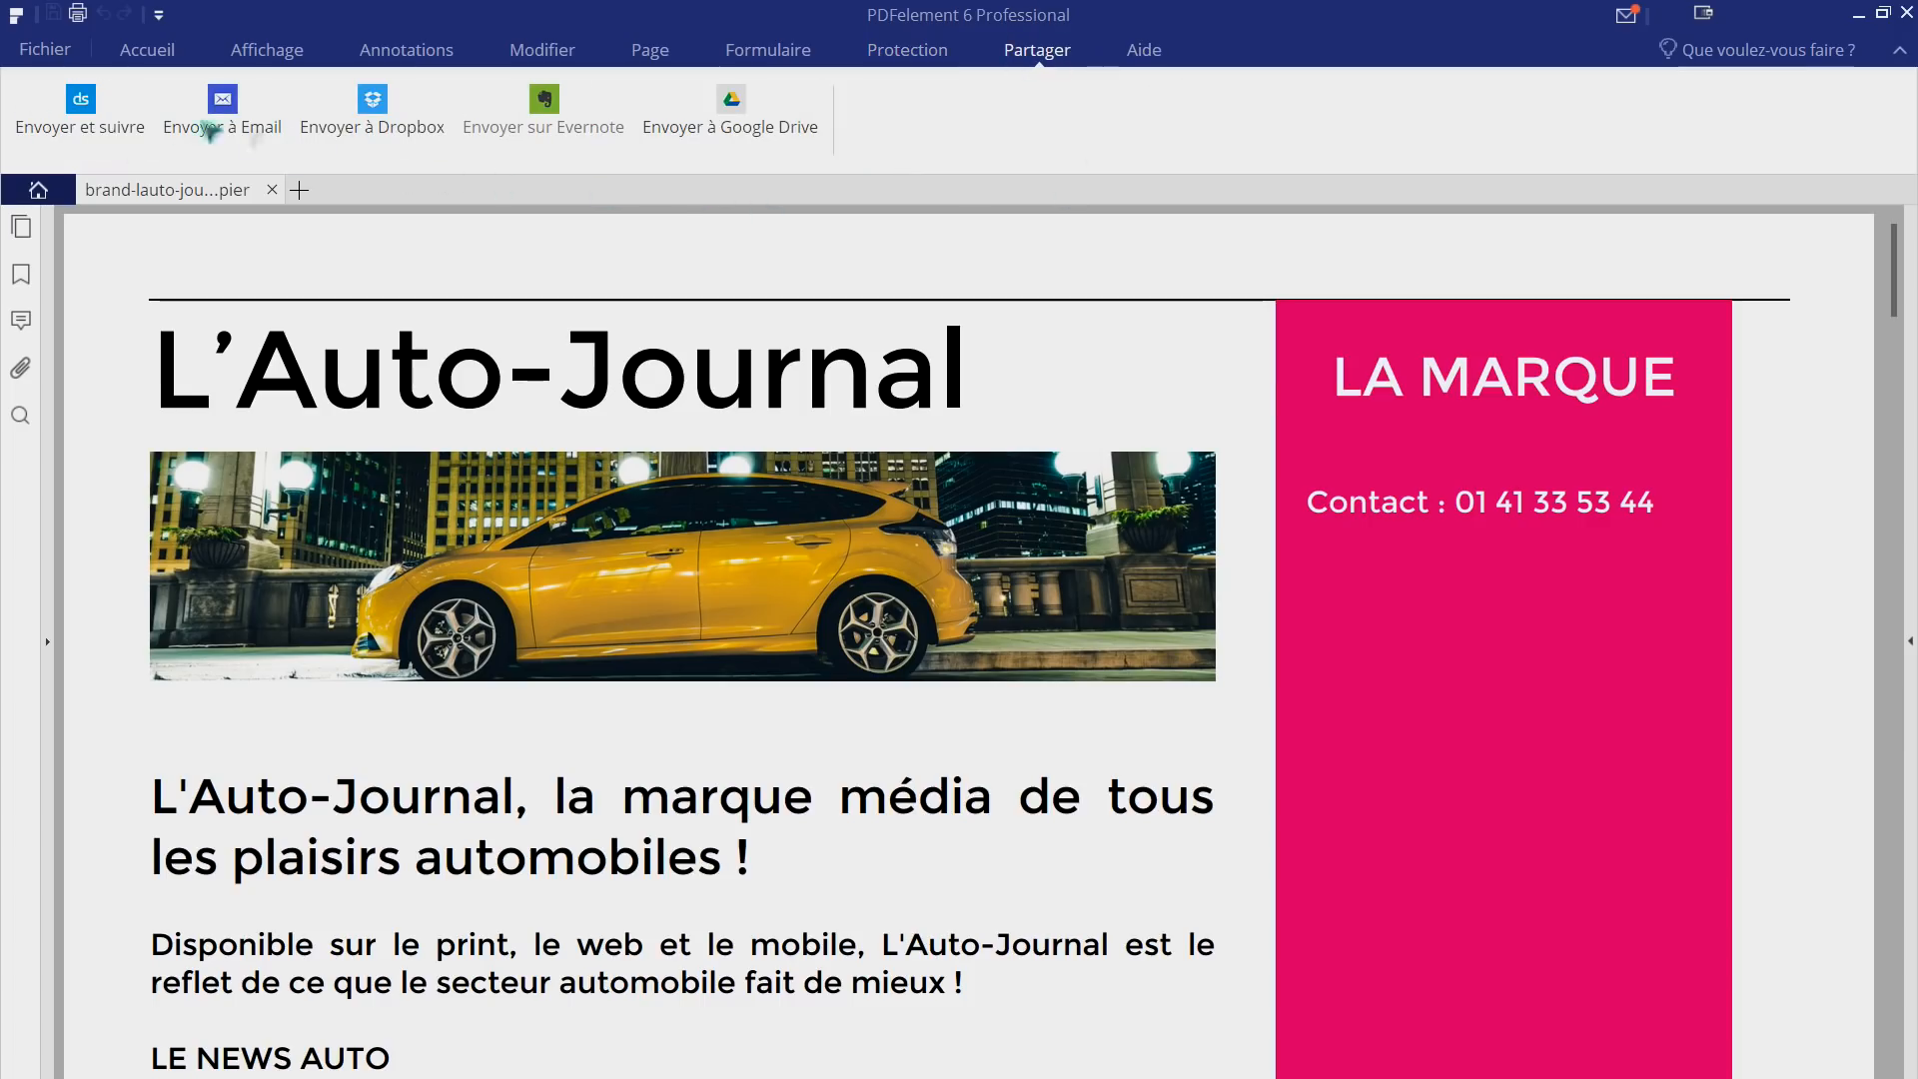
left_click(1144, 52)
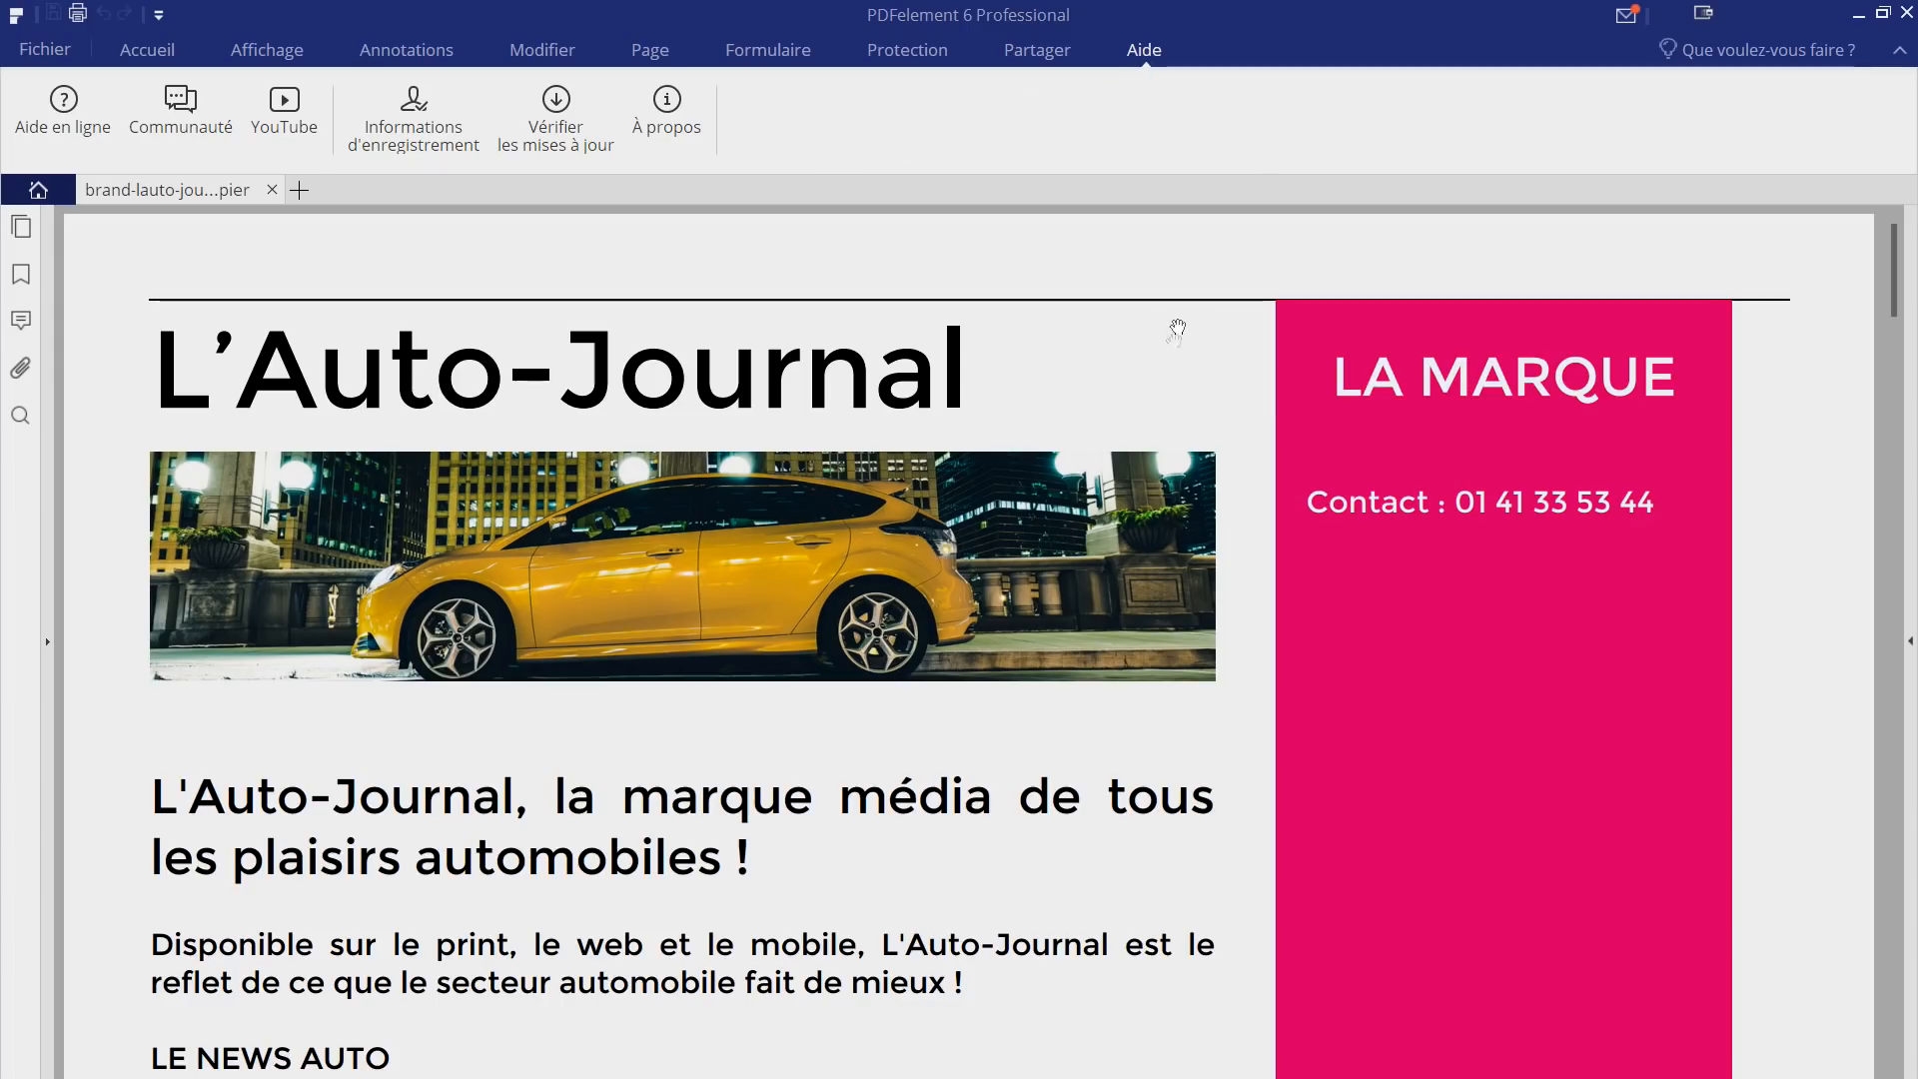
left_click(1788, 50)
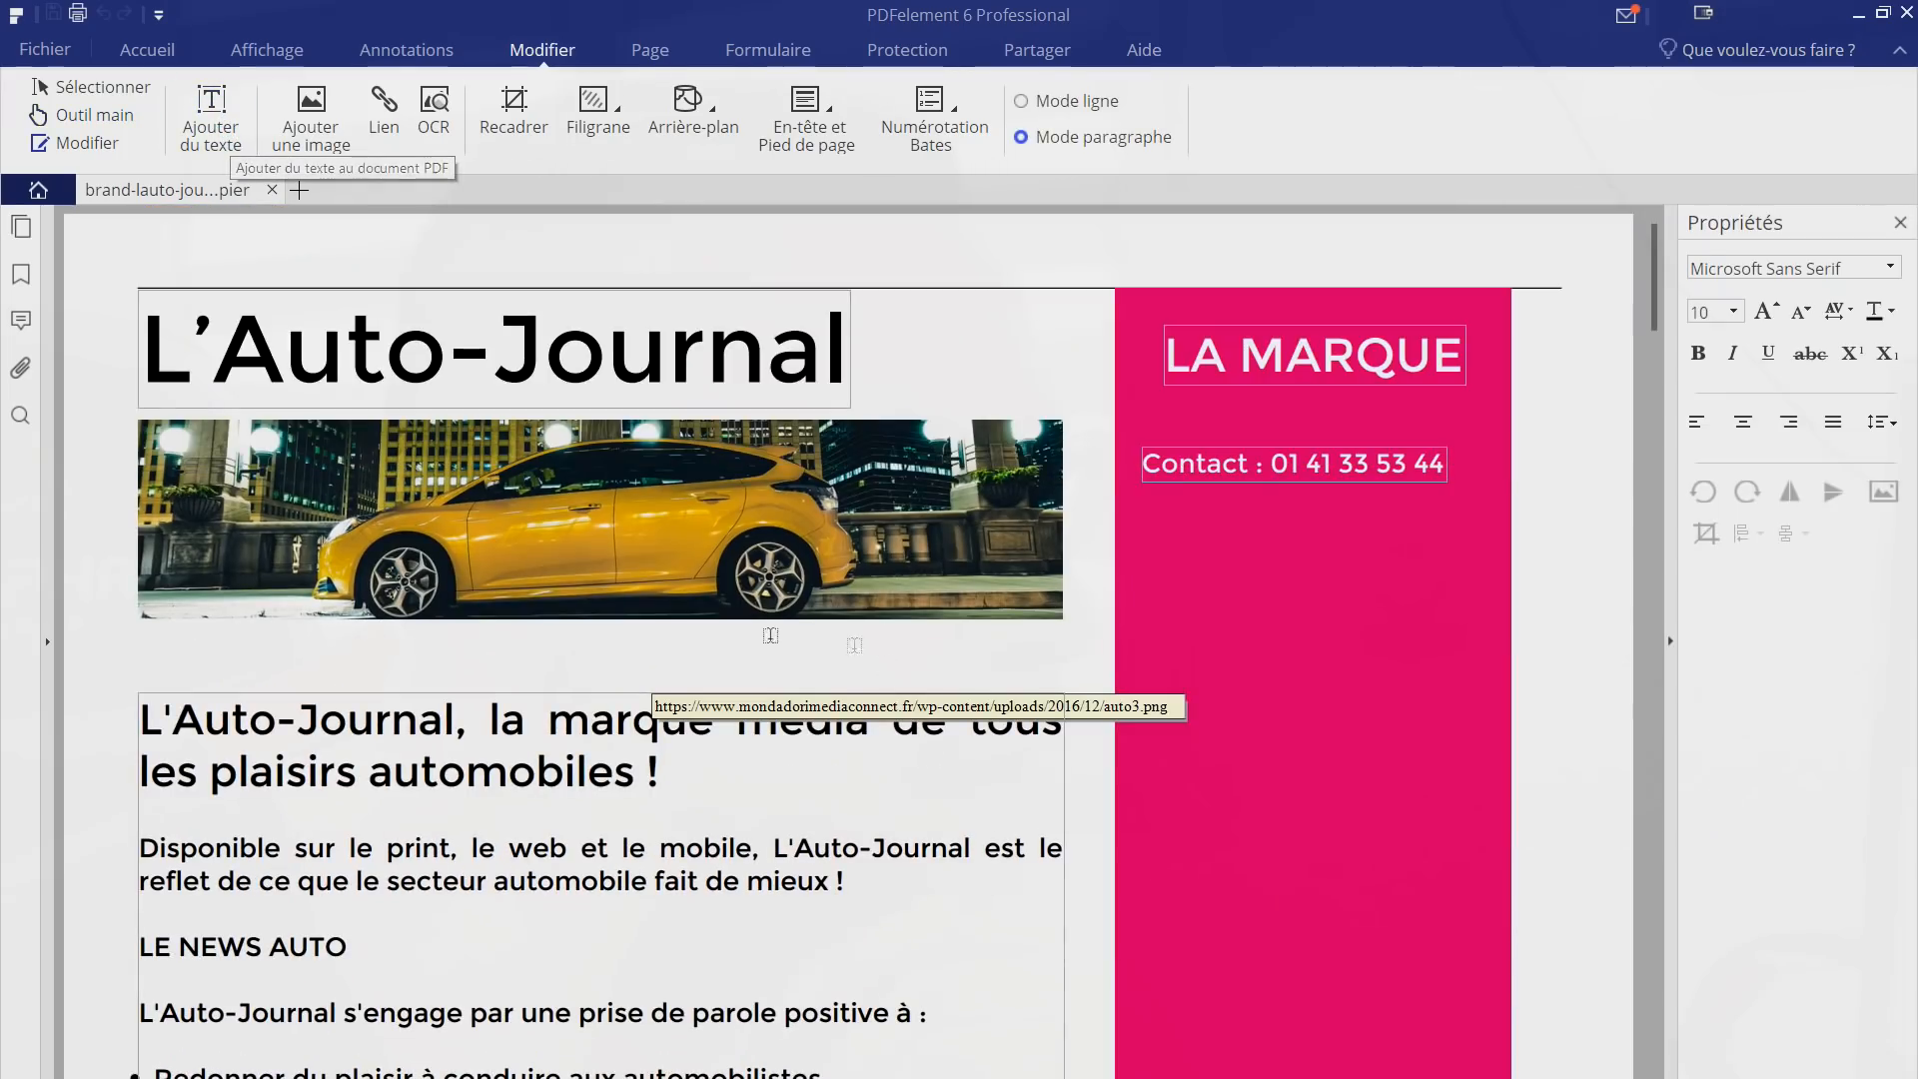
Step: Delete the letters "ournal" from the end of the L'Auto-Journal title on the first page
left_click(502, 778)
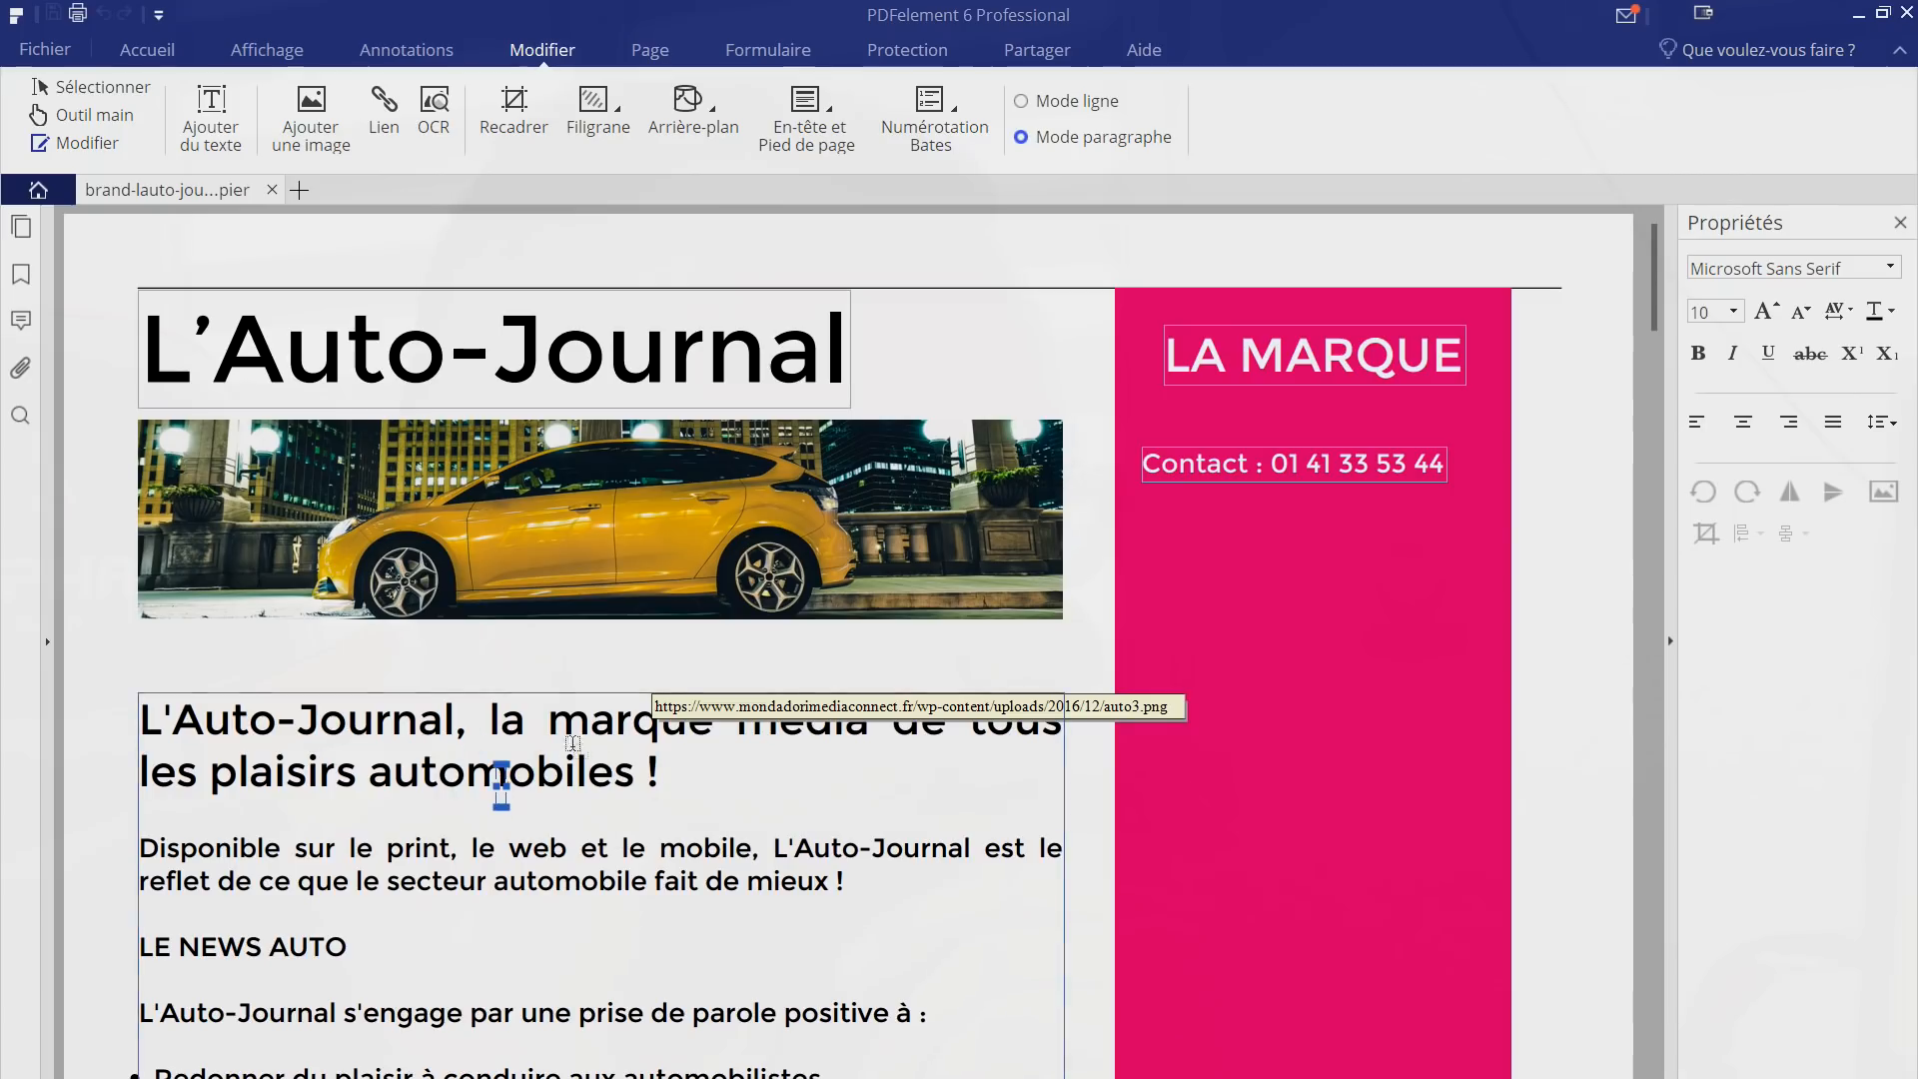
left_click(733, 342)
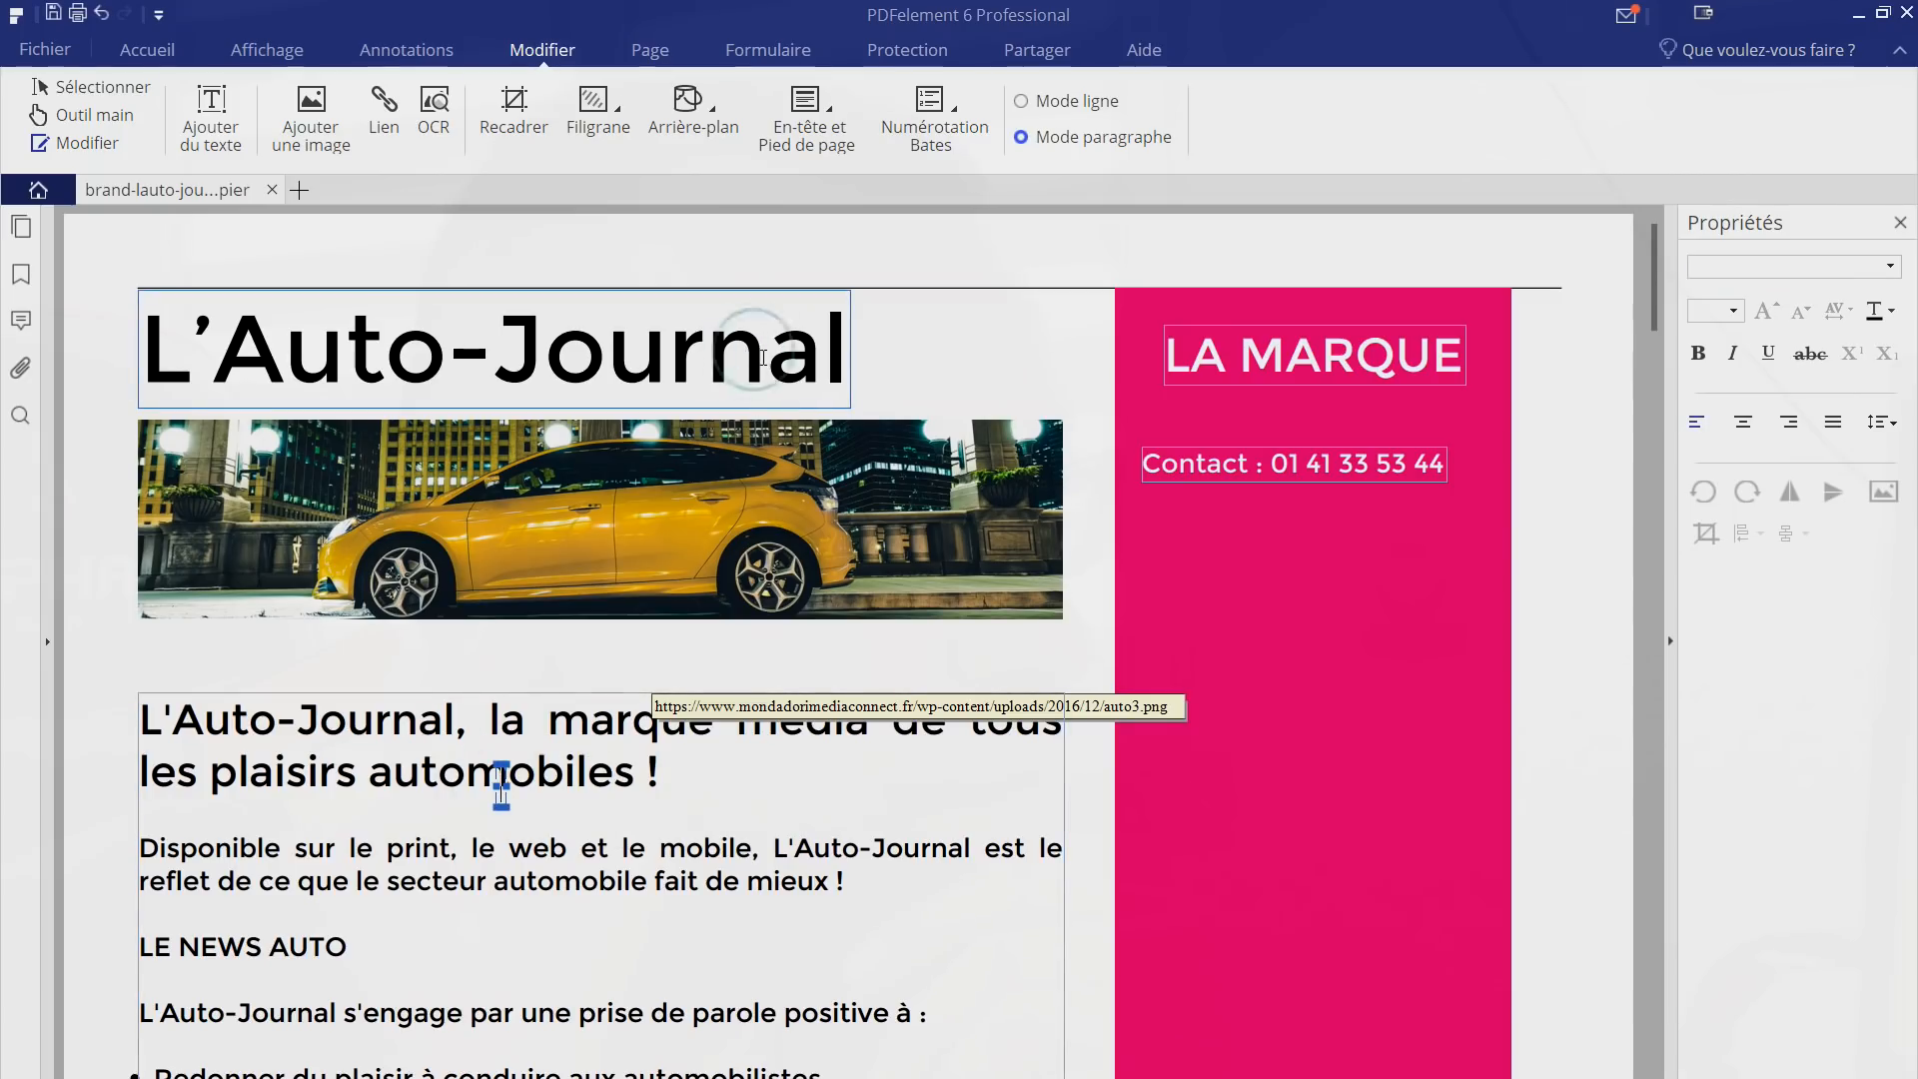
left_click(761, 376)
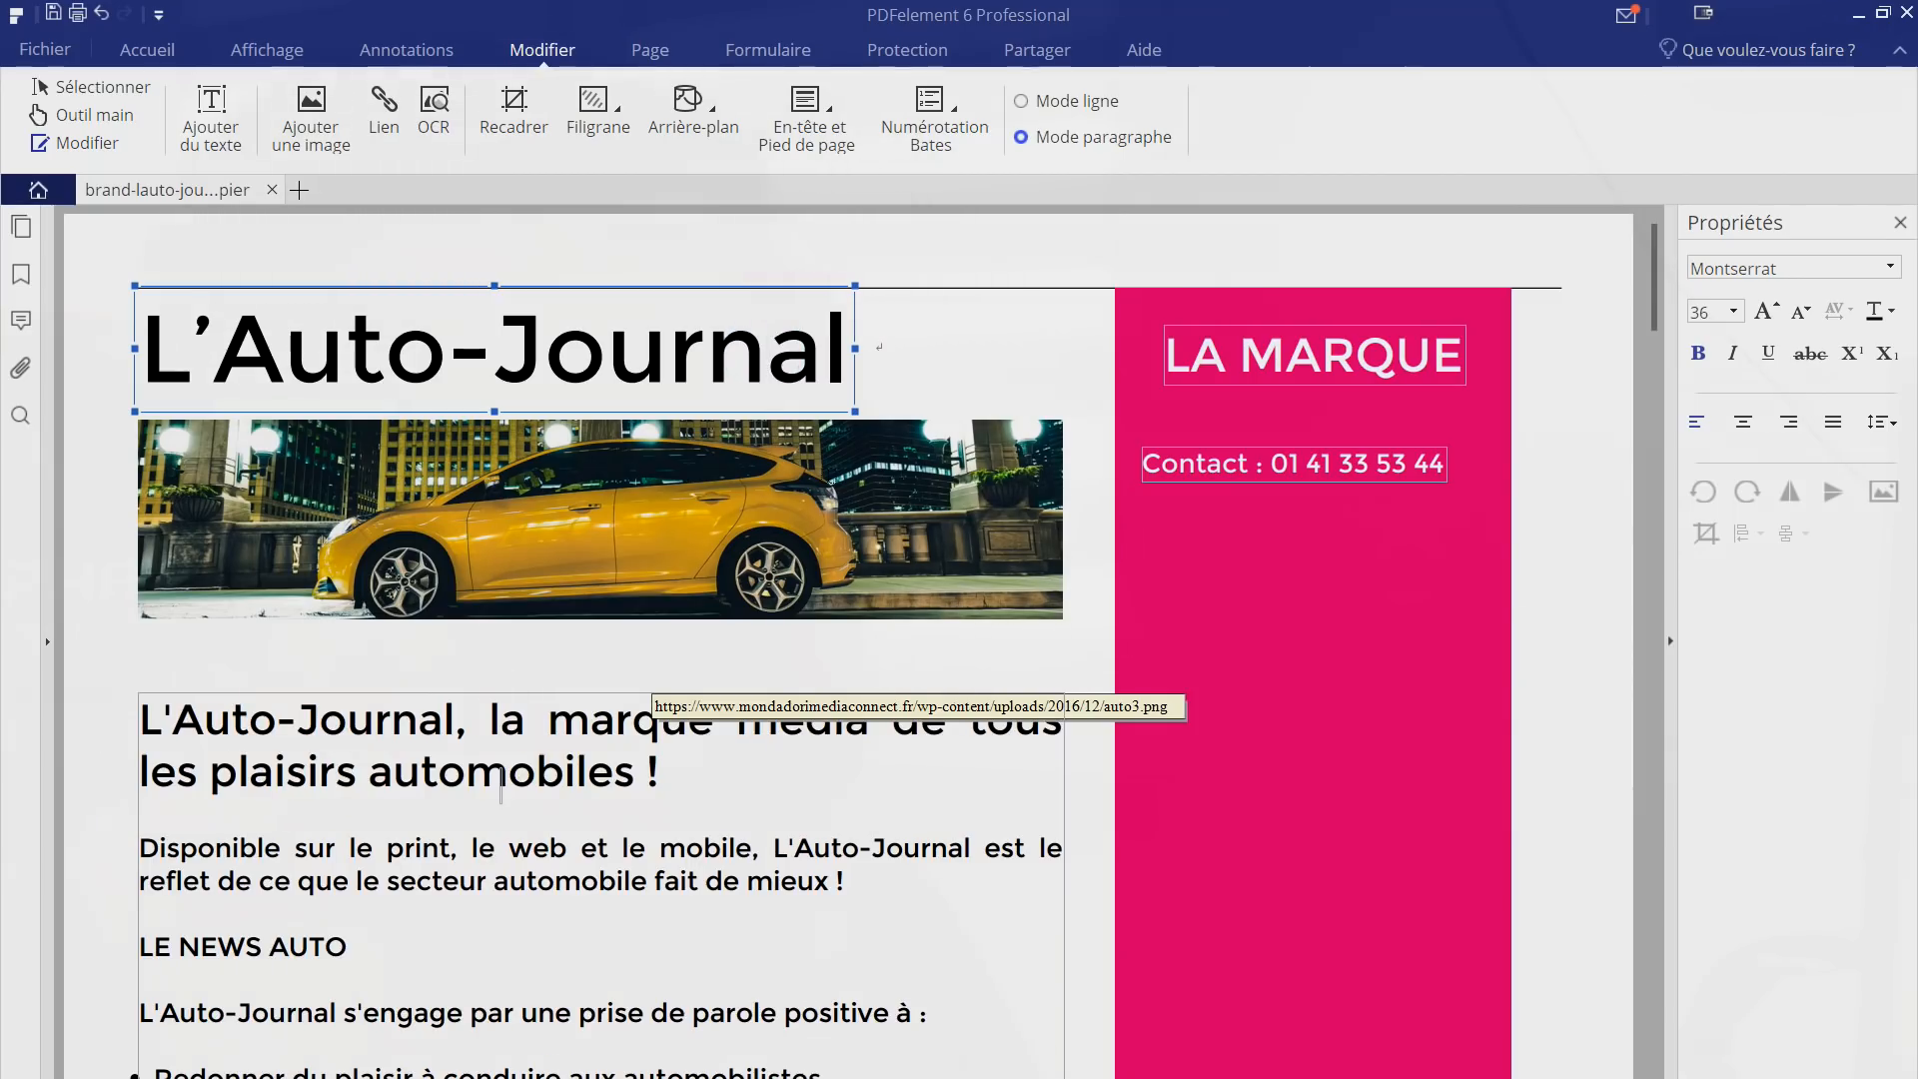
left_click(859, 380)
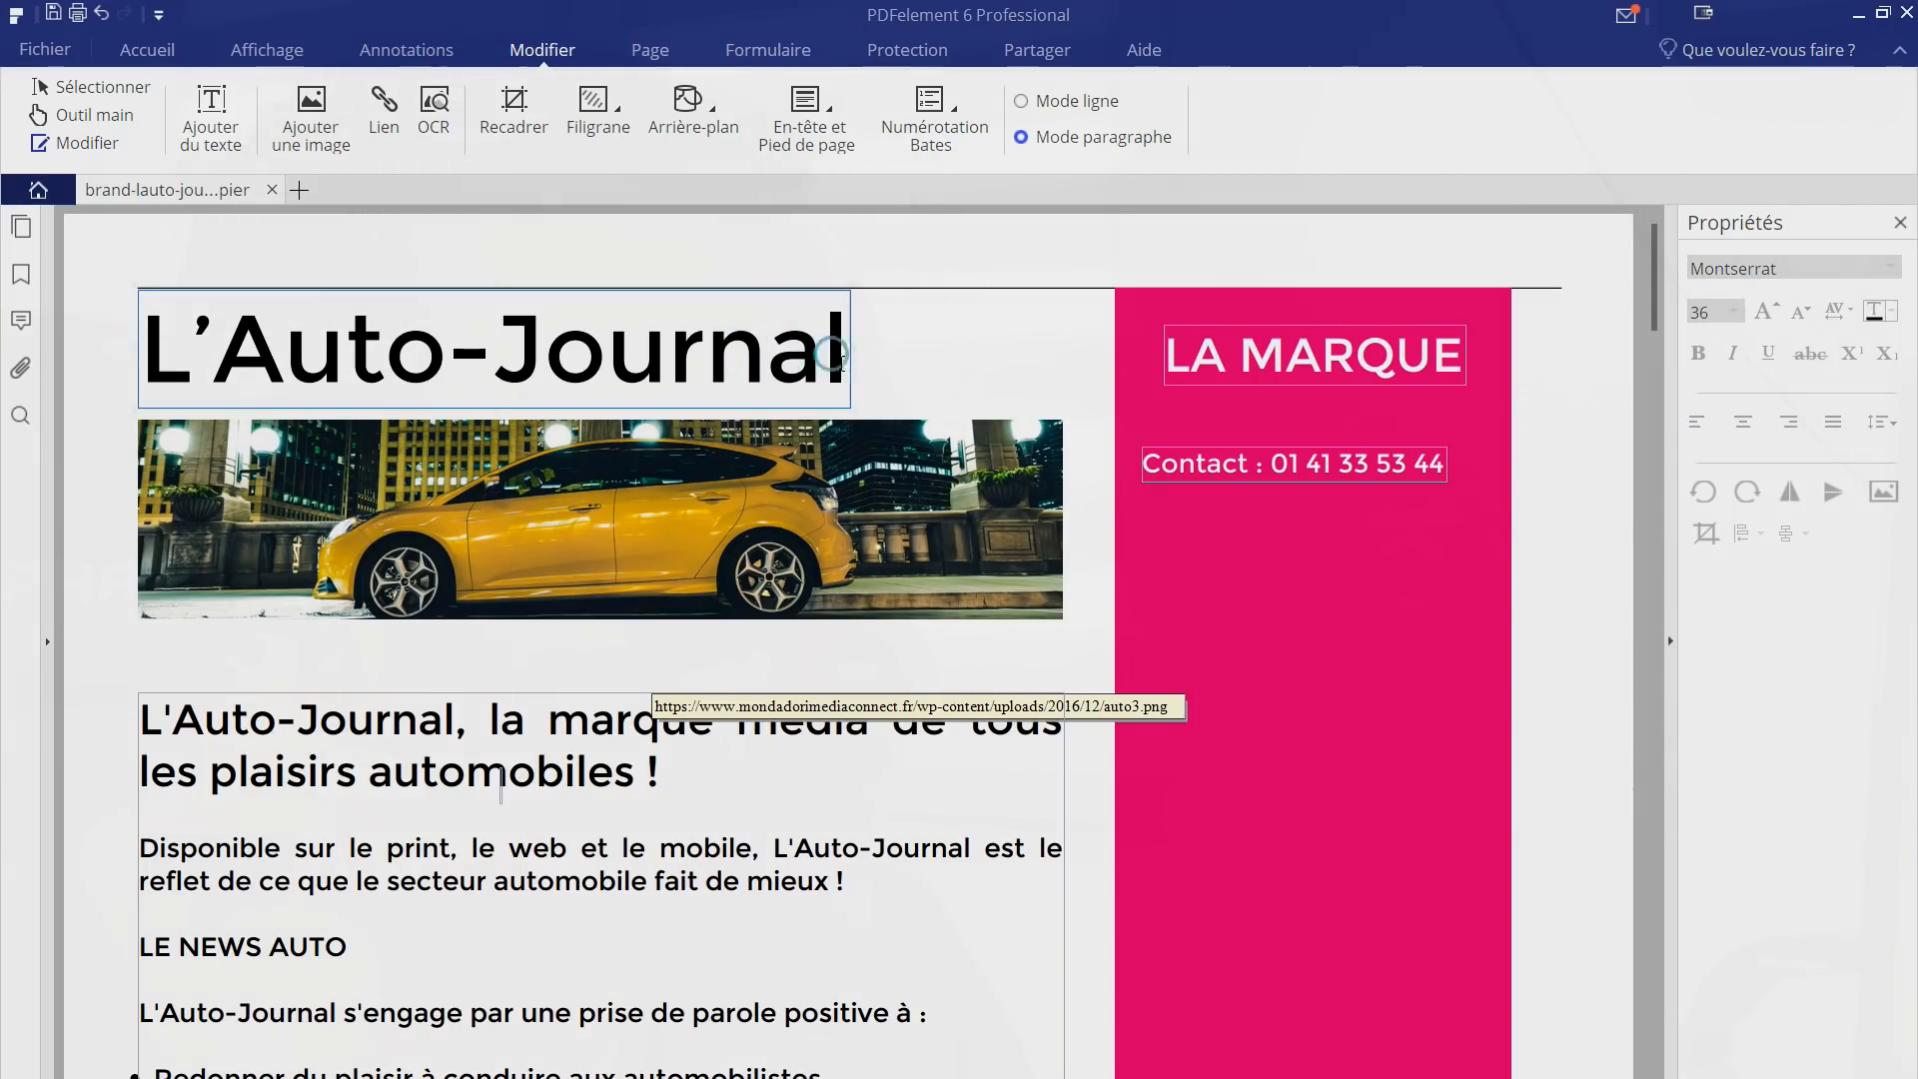
key("BackSpace")
key("BackSpace")
key("BackSpace")
key("BackSpace")
key("BackSpace")
key("BackSpace")
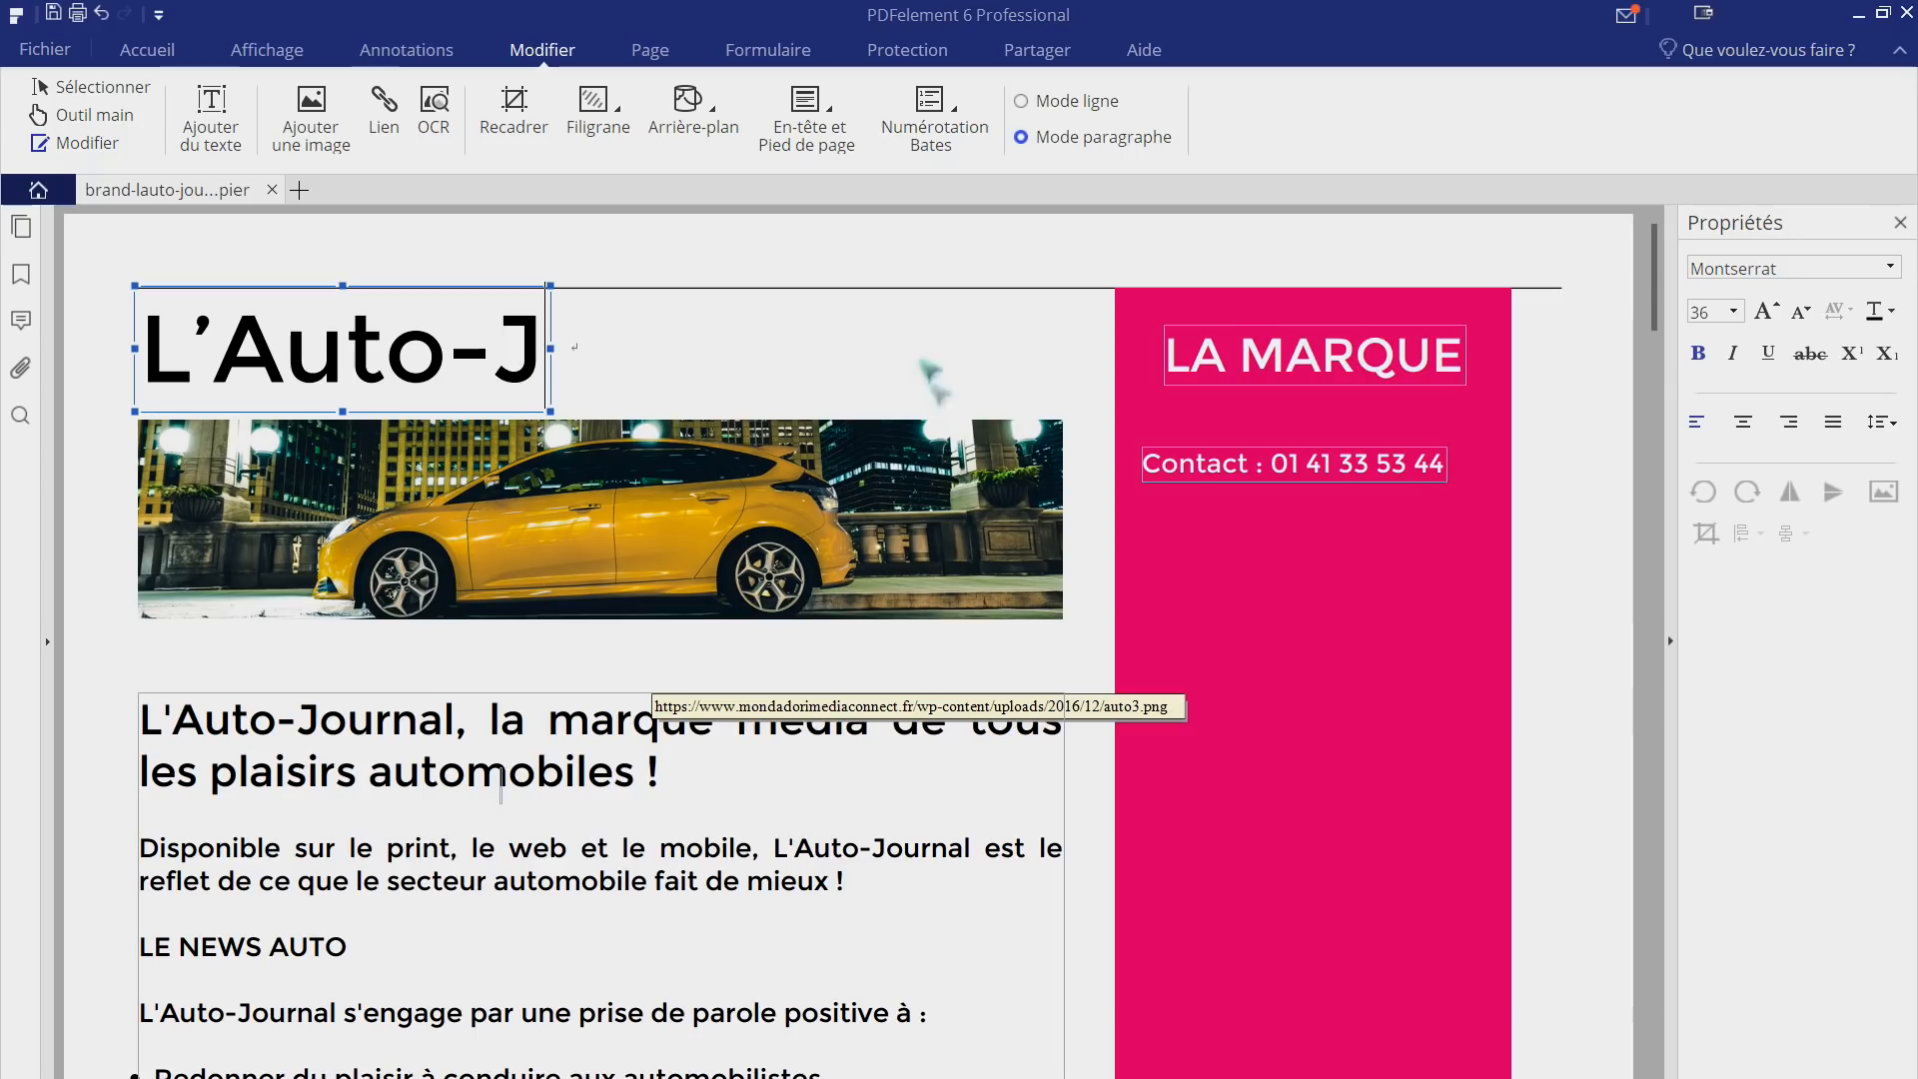
Step: Add "arnal" at the end of the shortened first-page title so it reads L'Auto-Jarnal
left_click(540, 342)
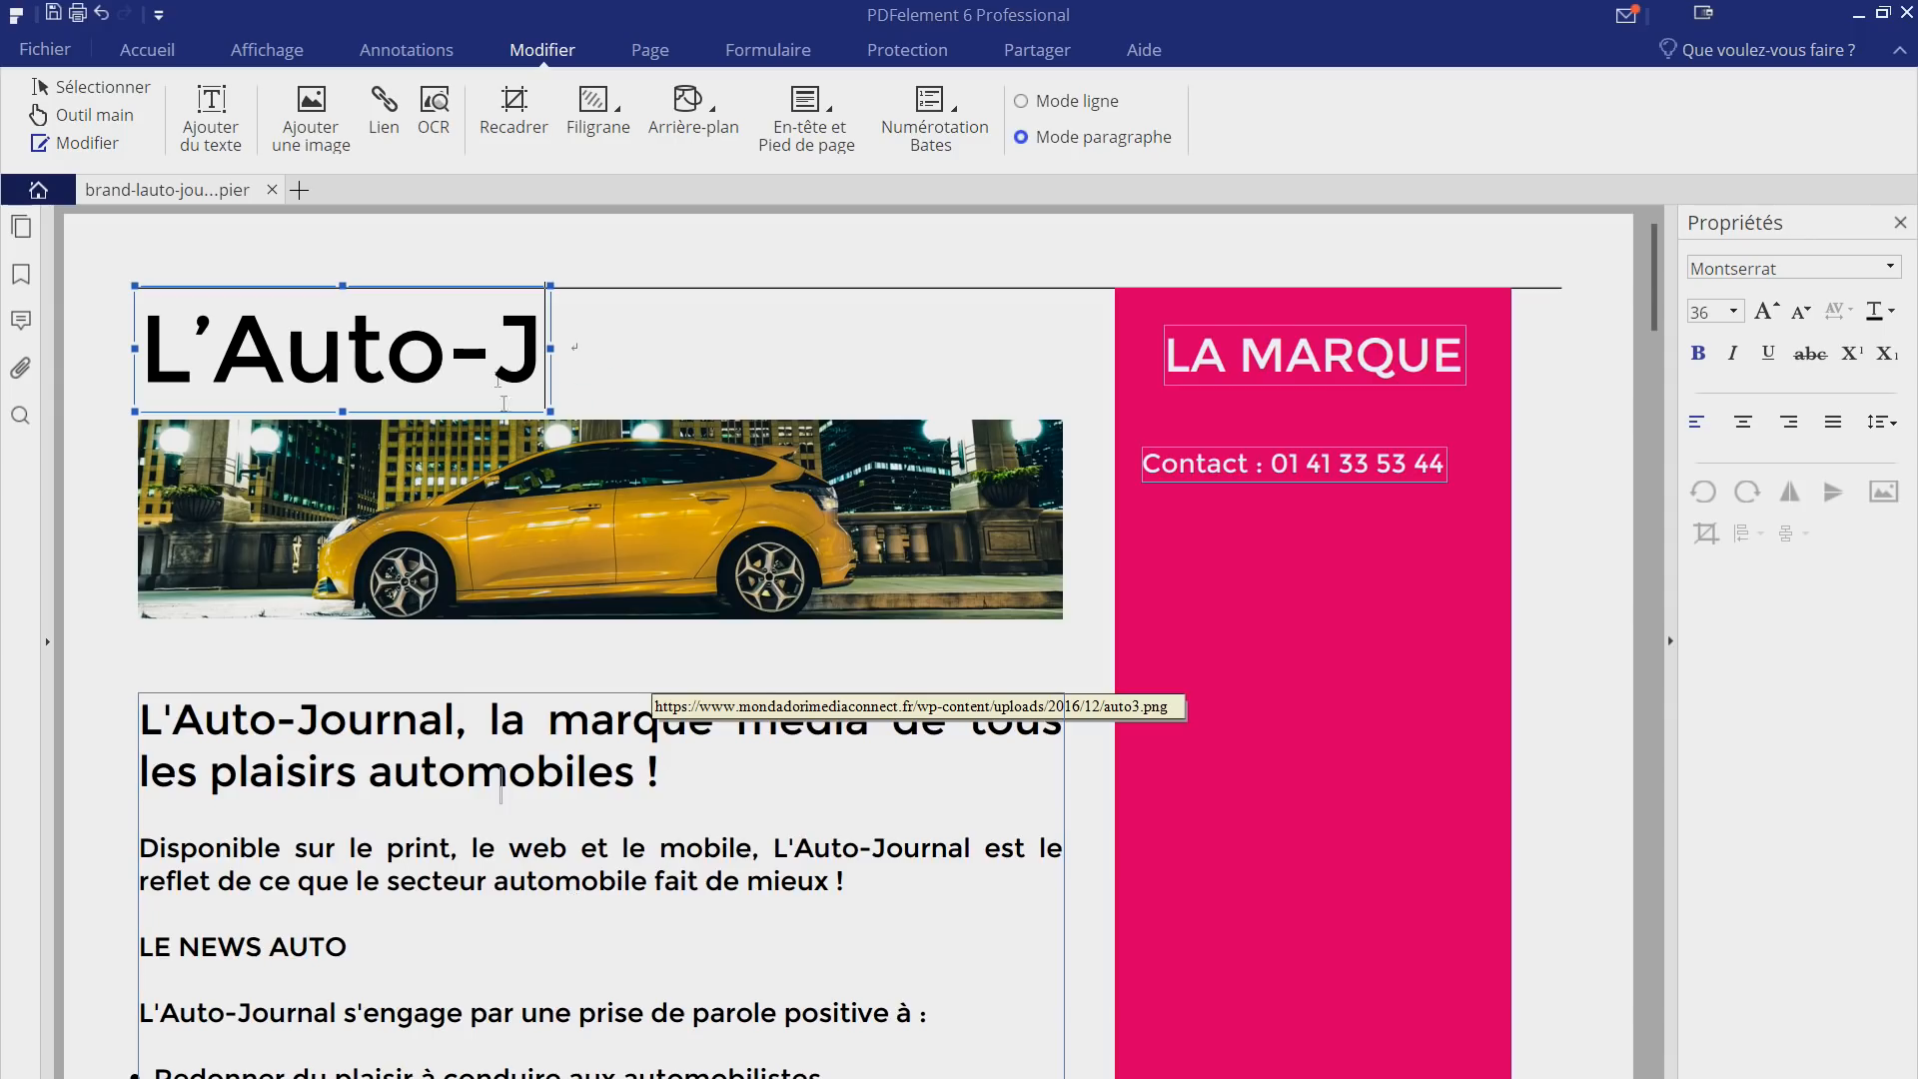
left_click(527, 327)
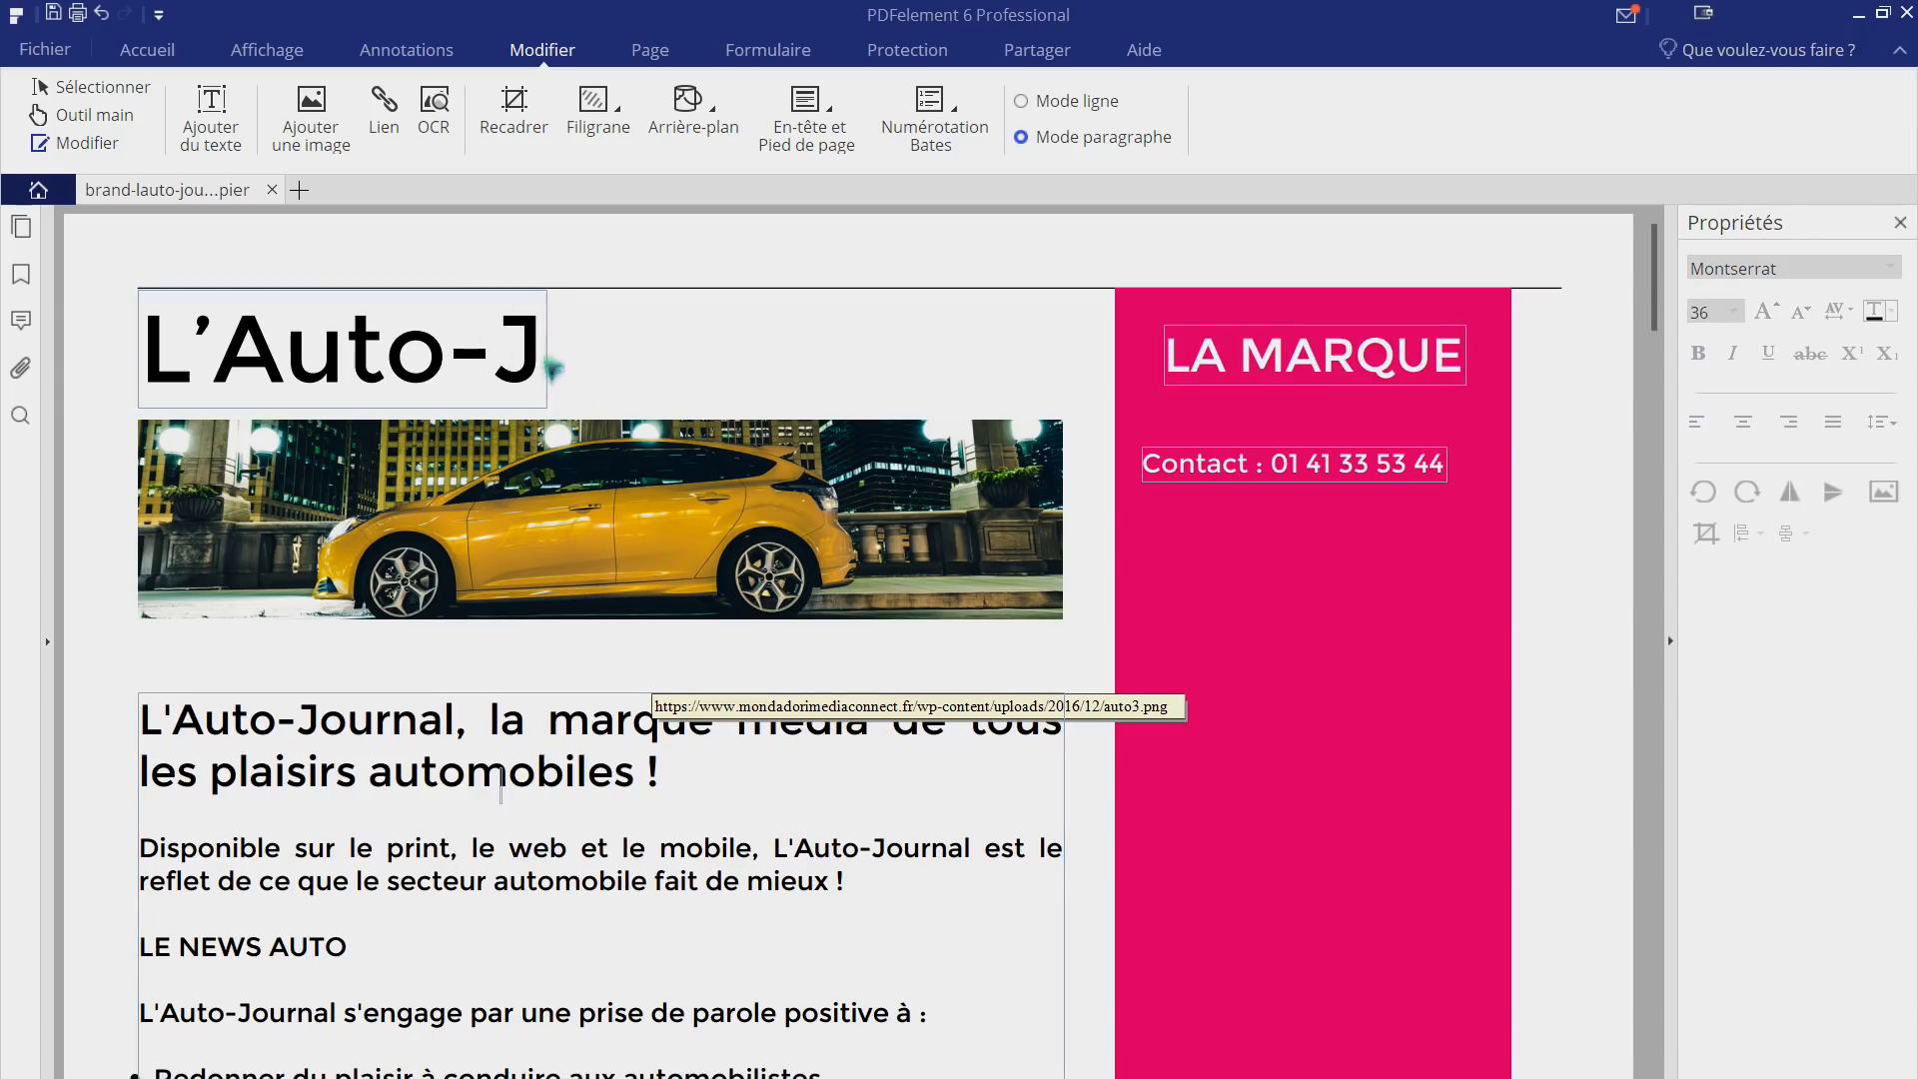
left_click(549, 363)
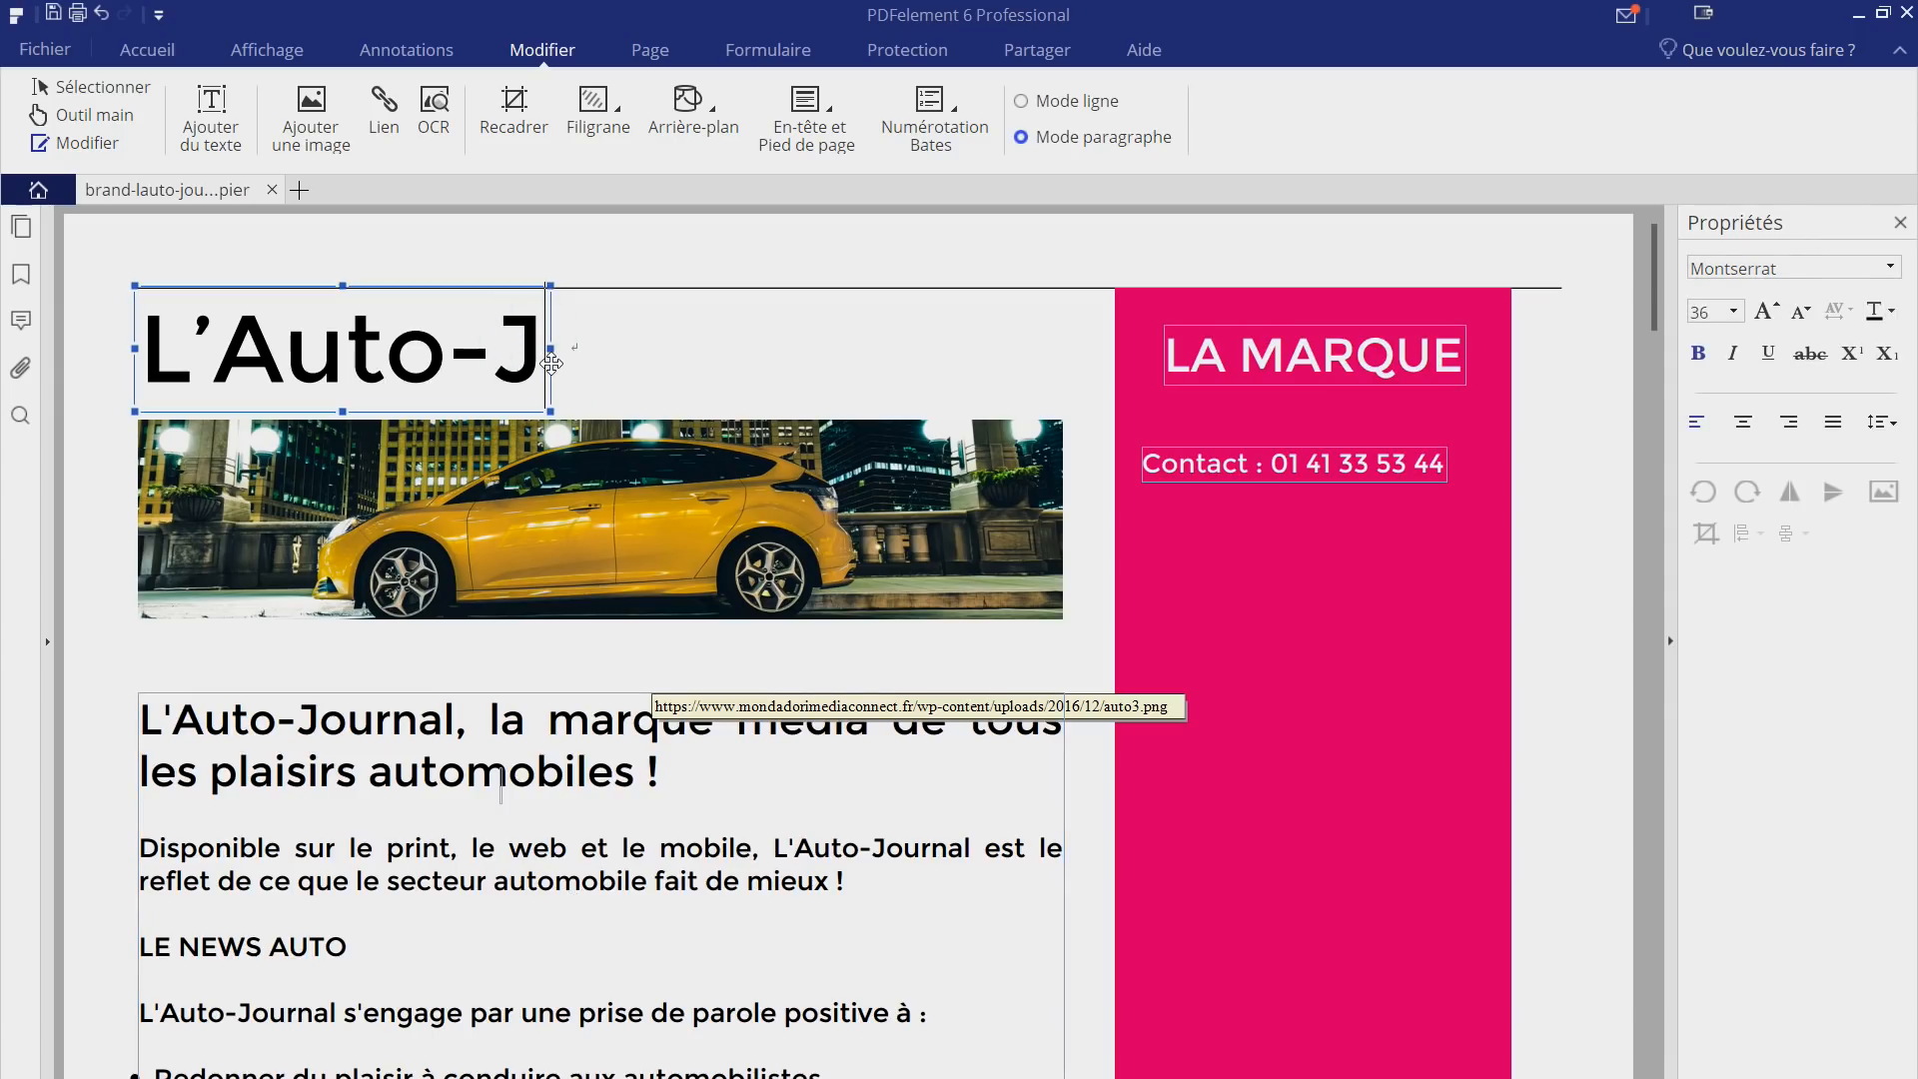
type("arnal")
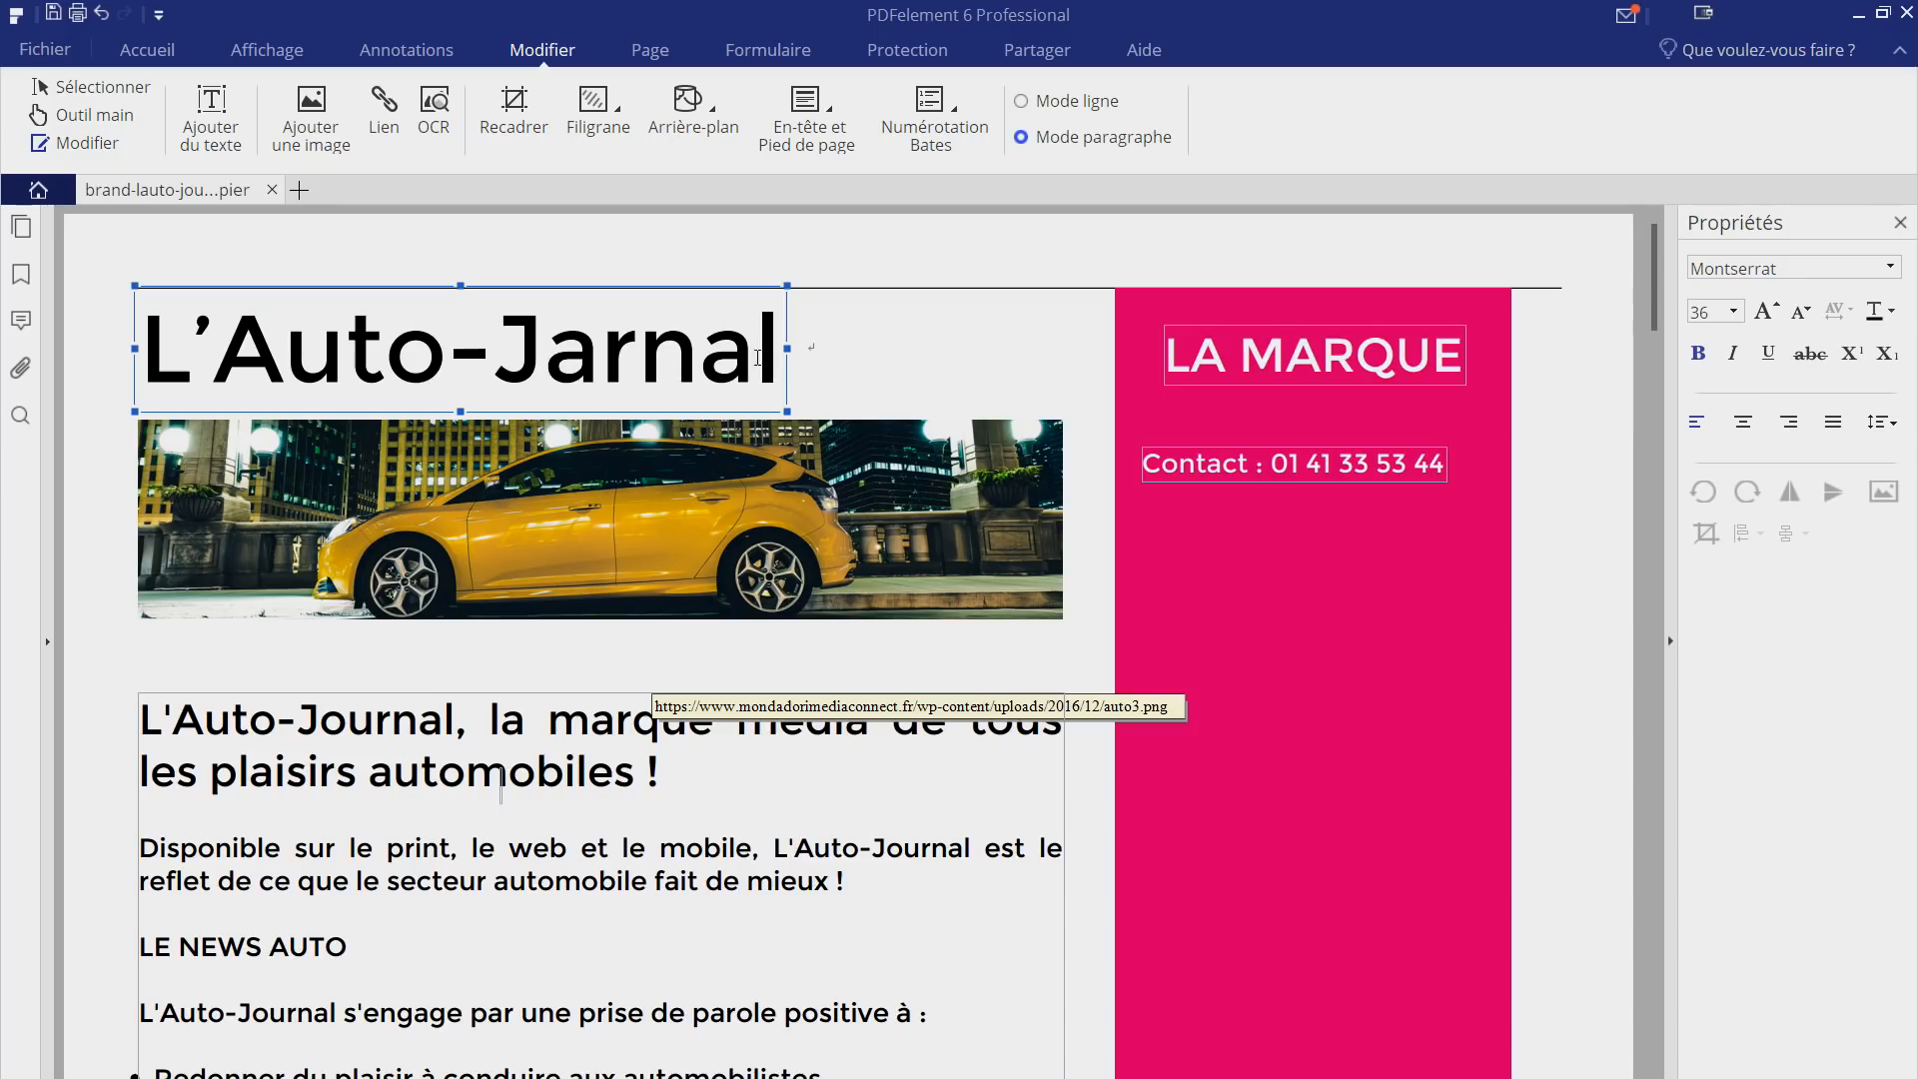
left_click(885, 385)
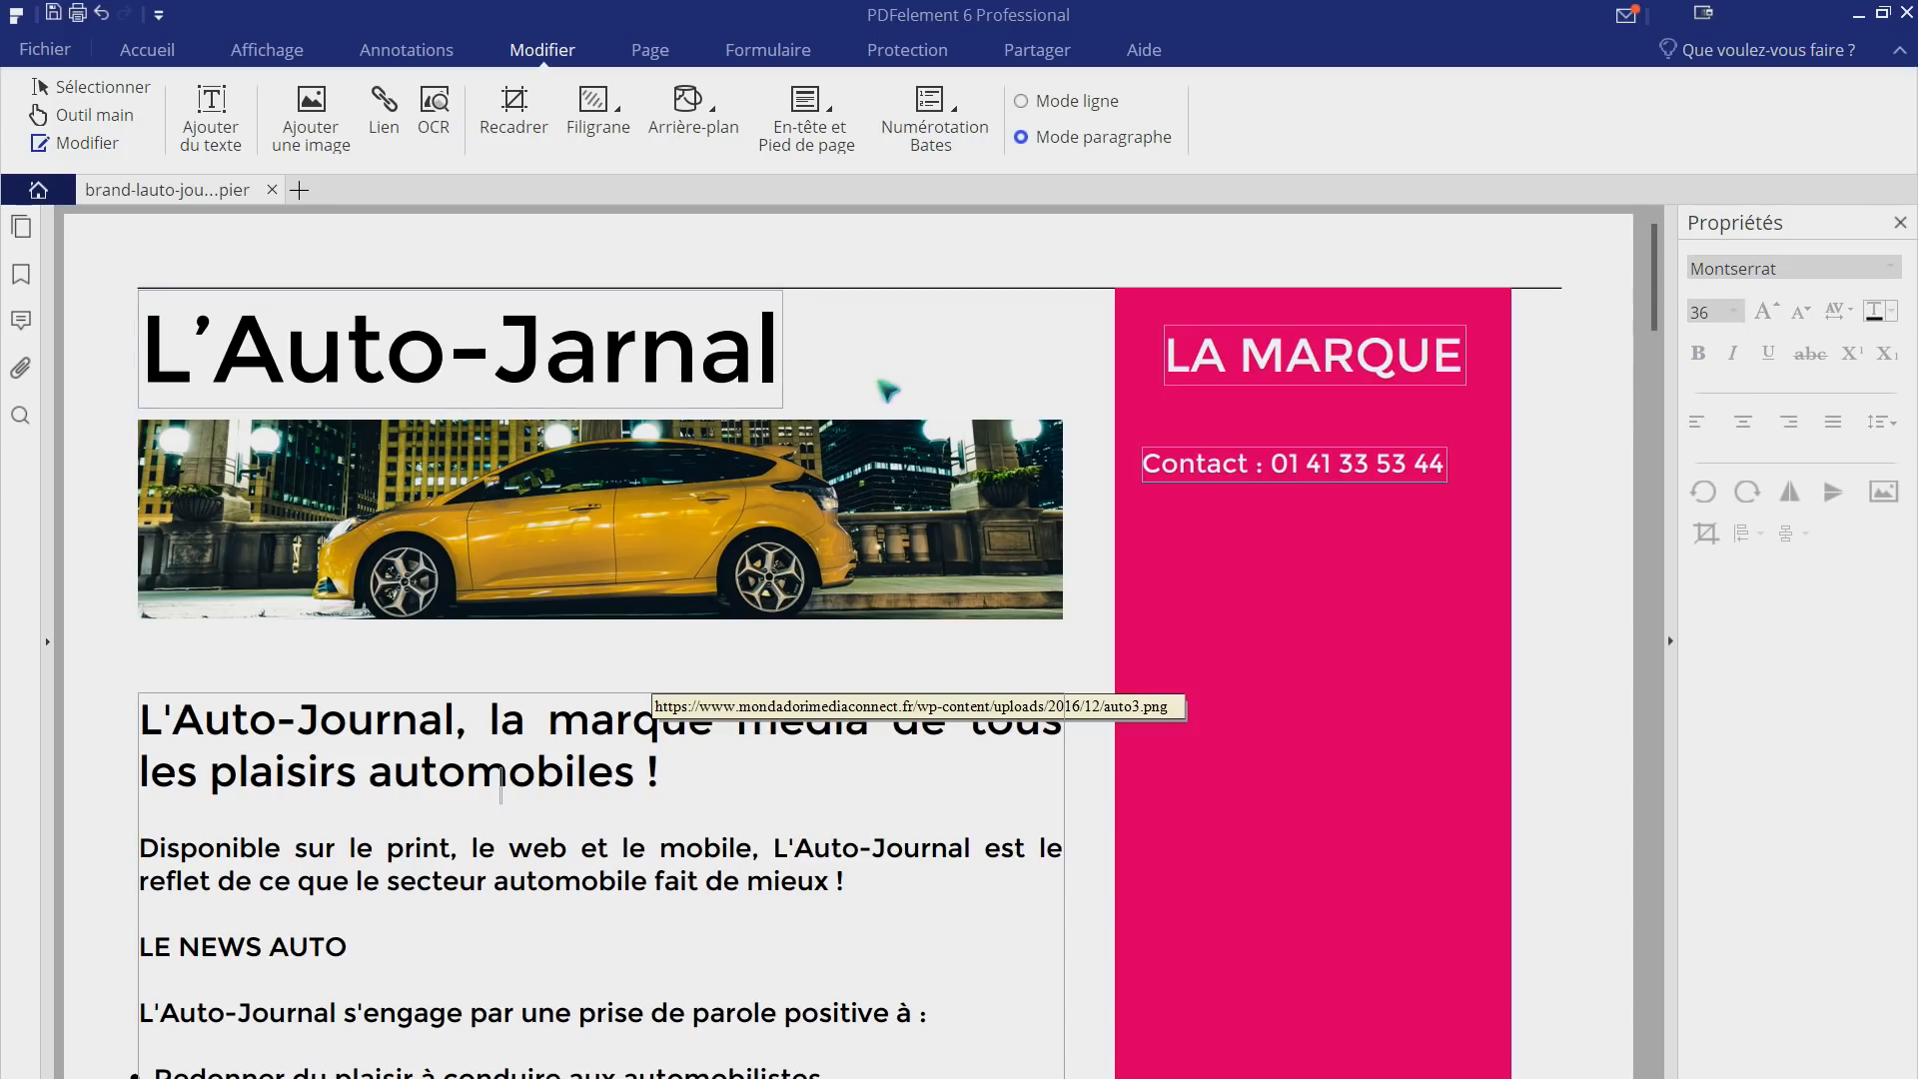
Step: Delete the magazine cover image under the title on the PRINT page
left_click(1356, 463)
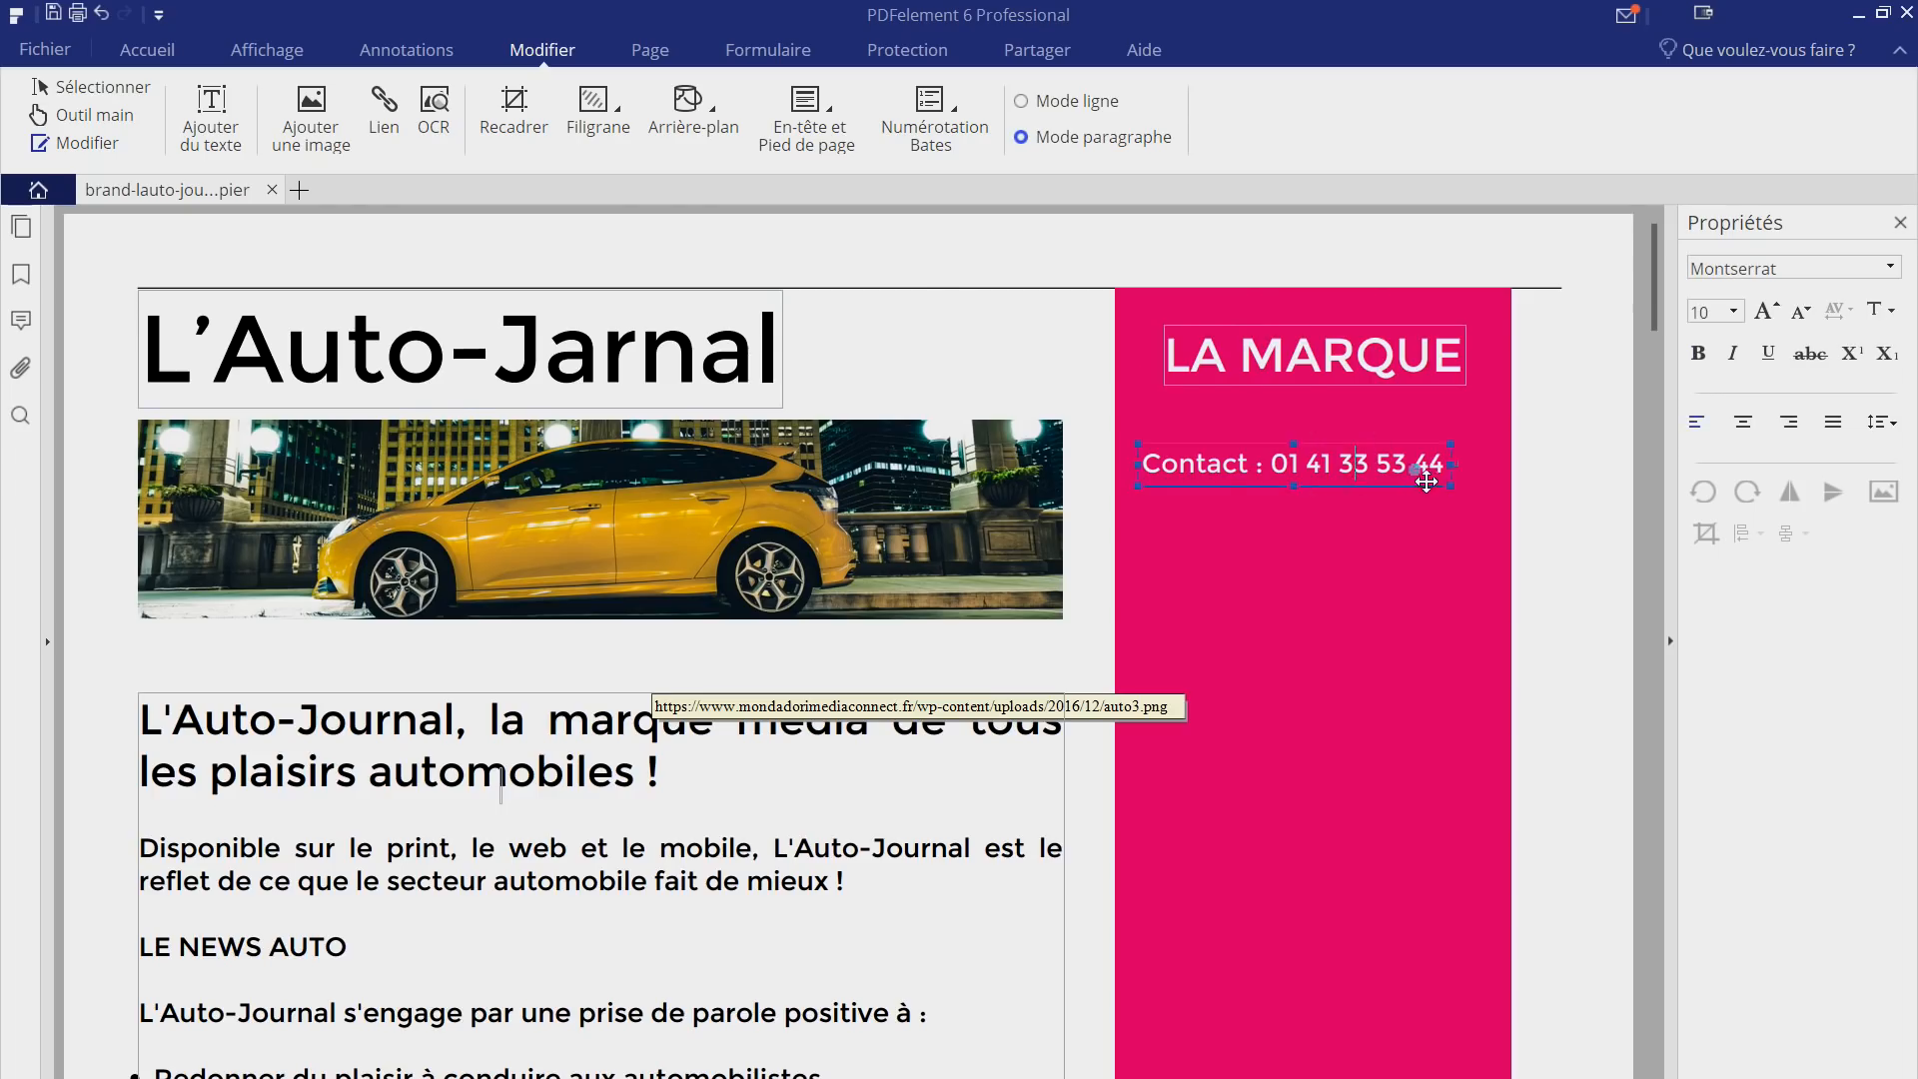
scroll(419, 519, "down", 10)
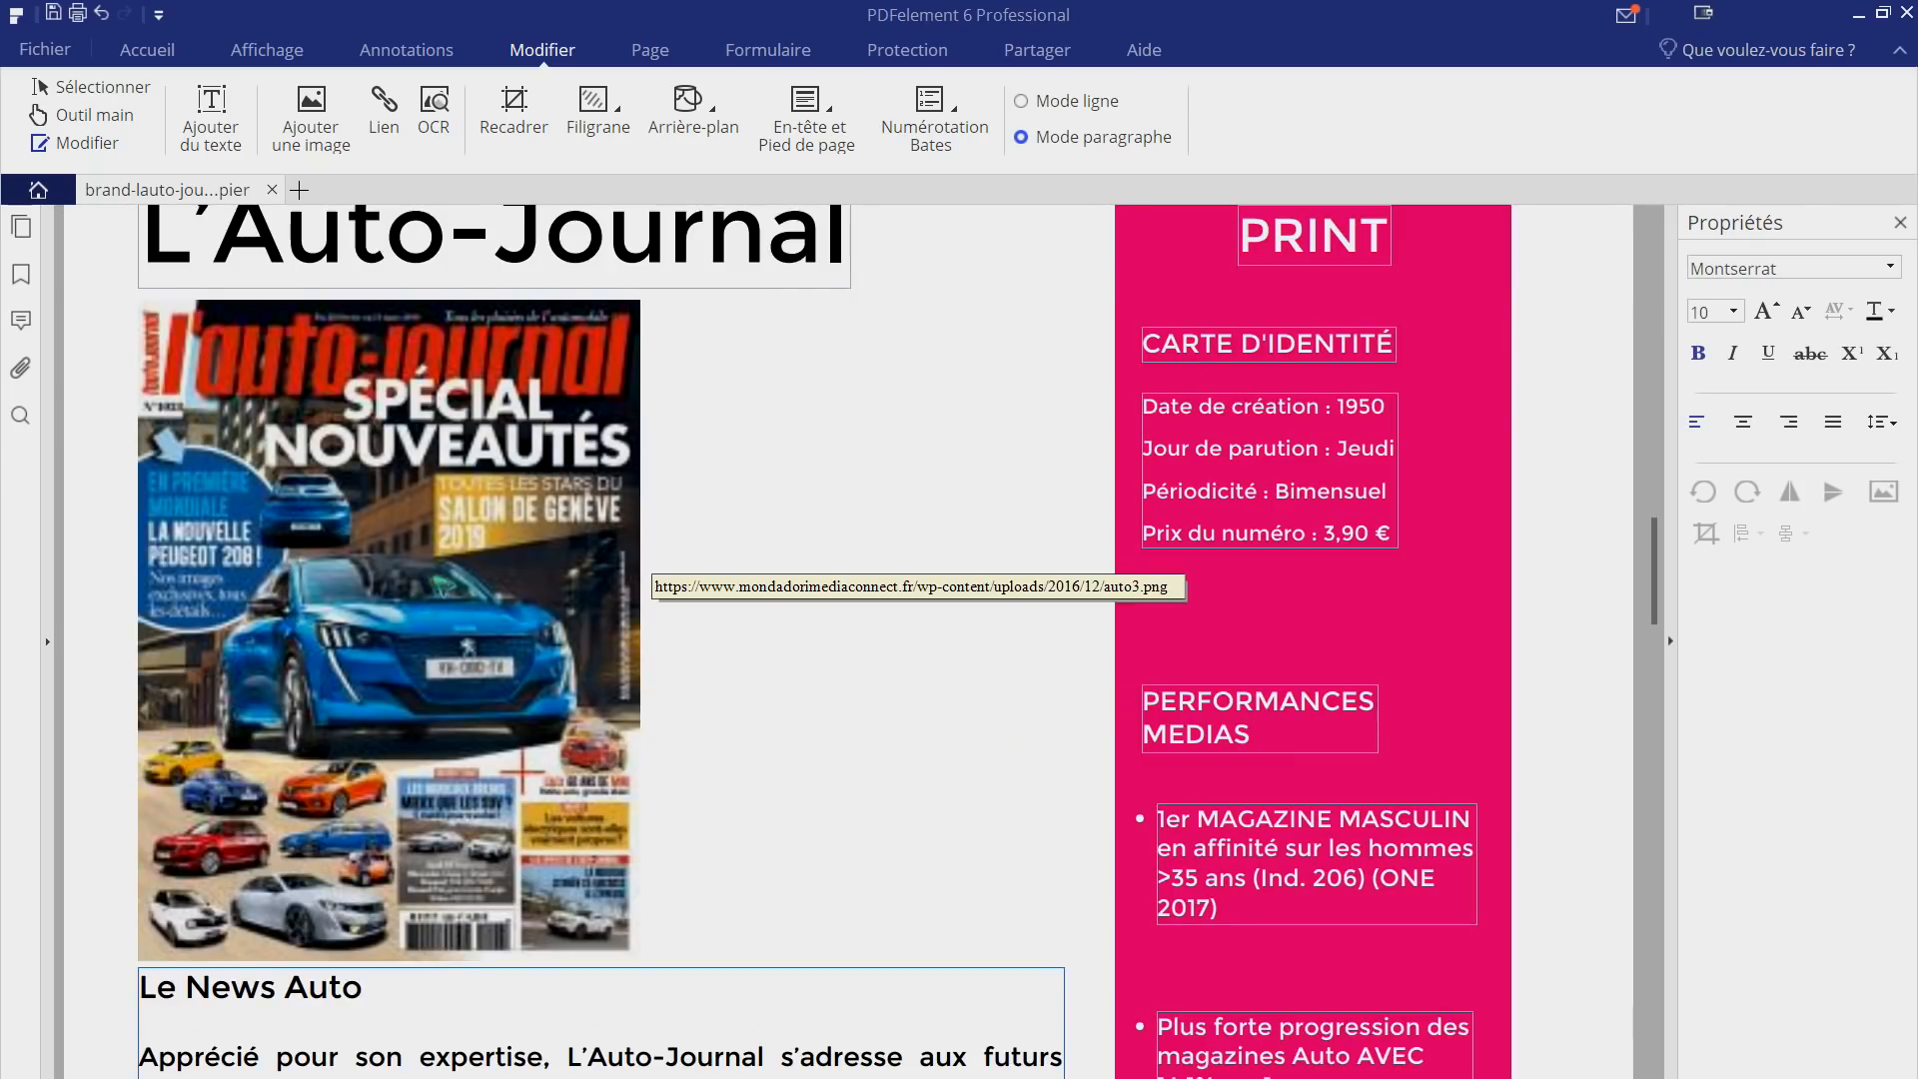
right_click(404, 507)
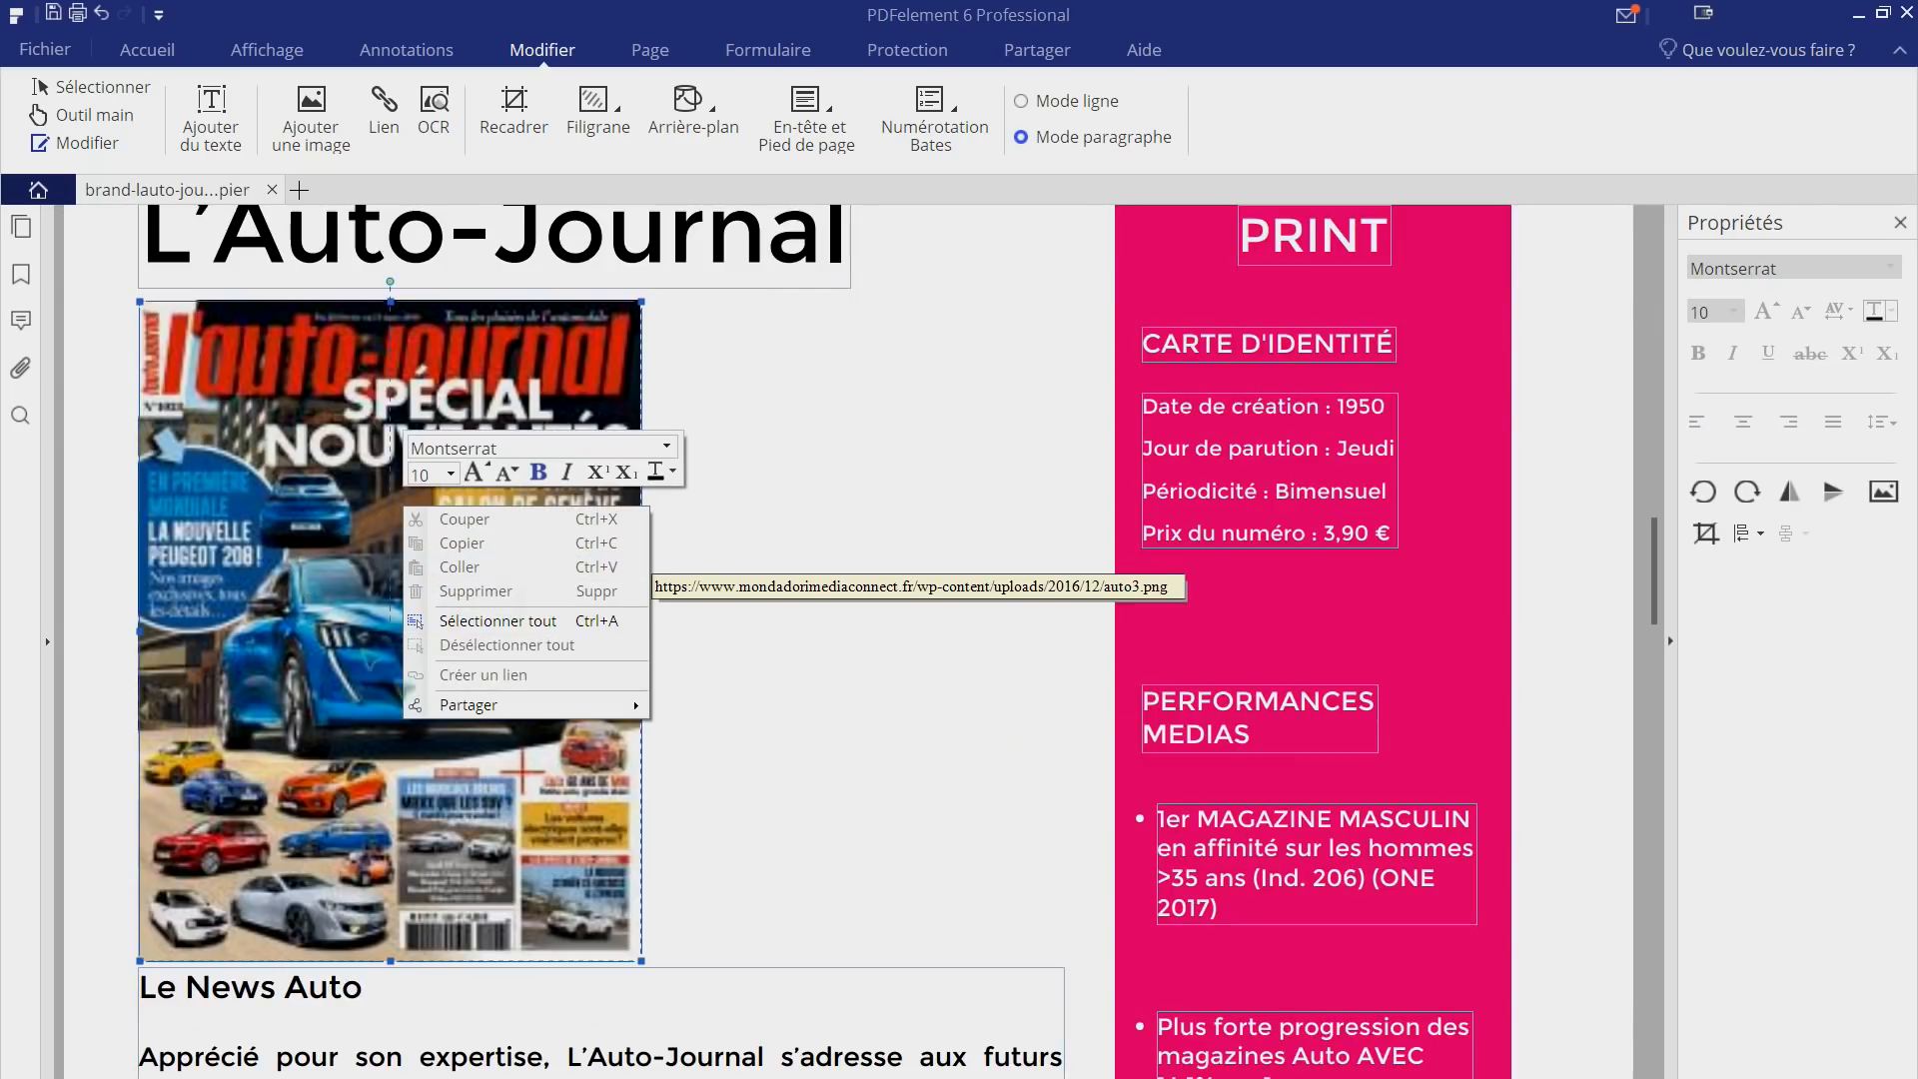
left_click(329, 559)
left_click_drag(380, 705, 382, 700)
right_click(345, 696)
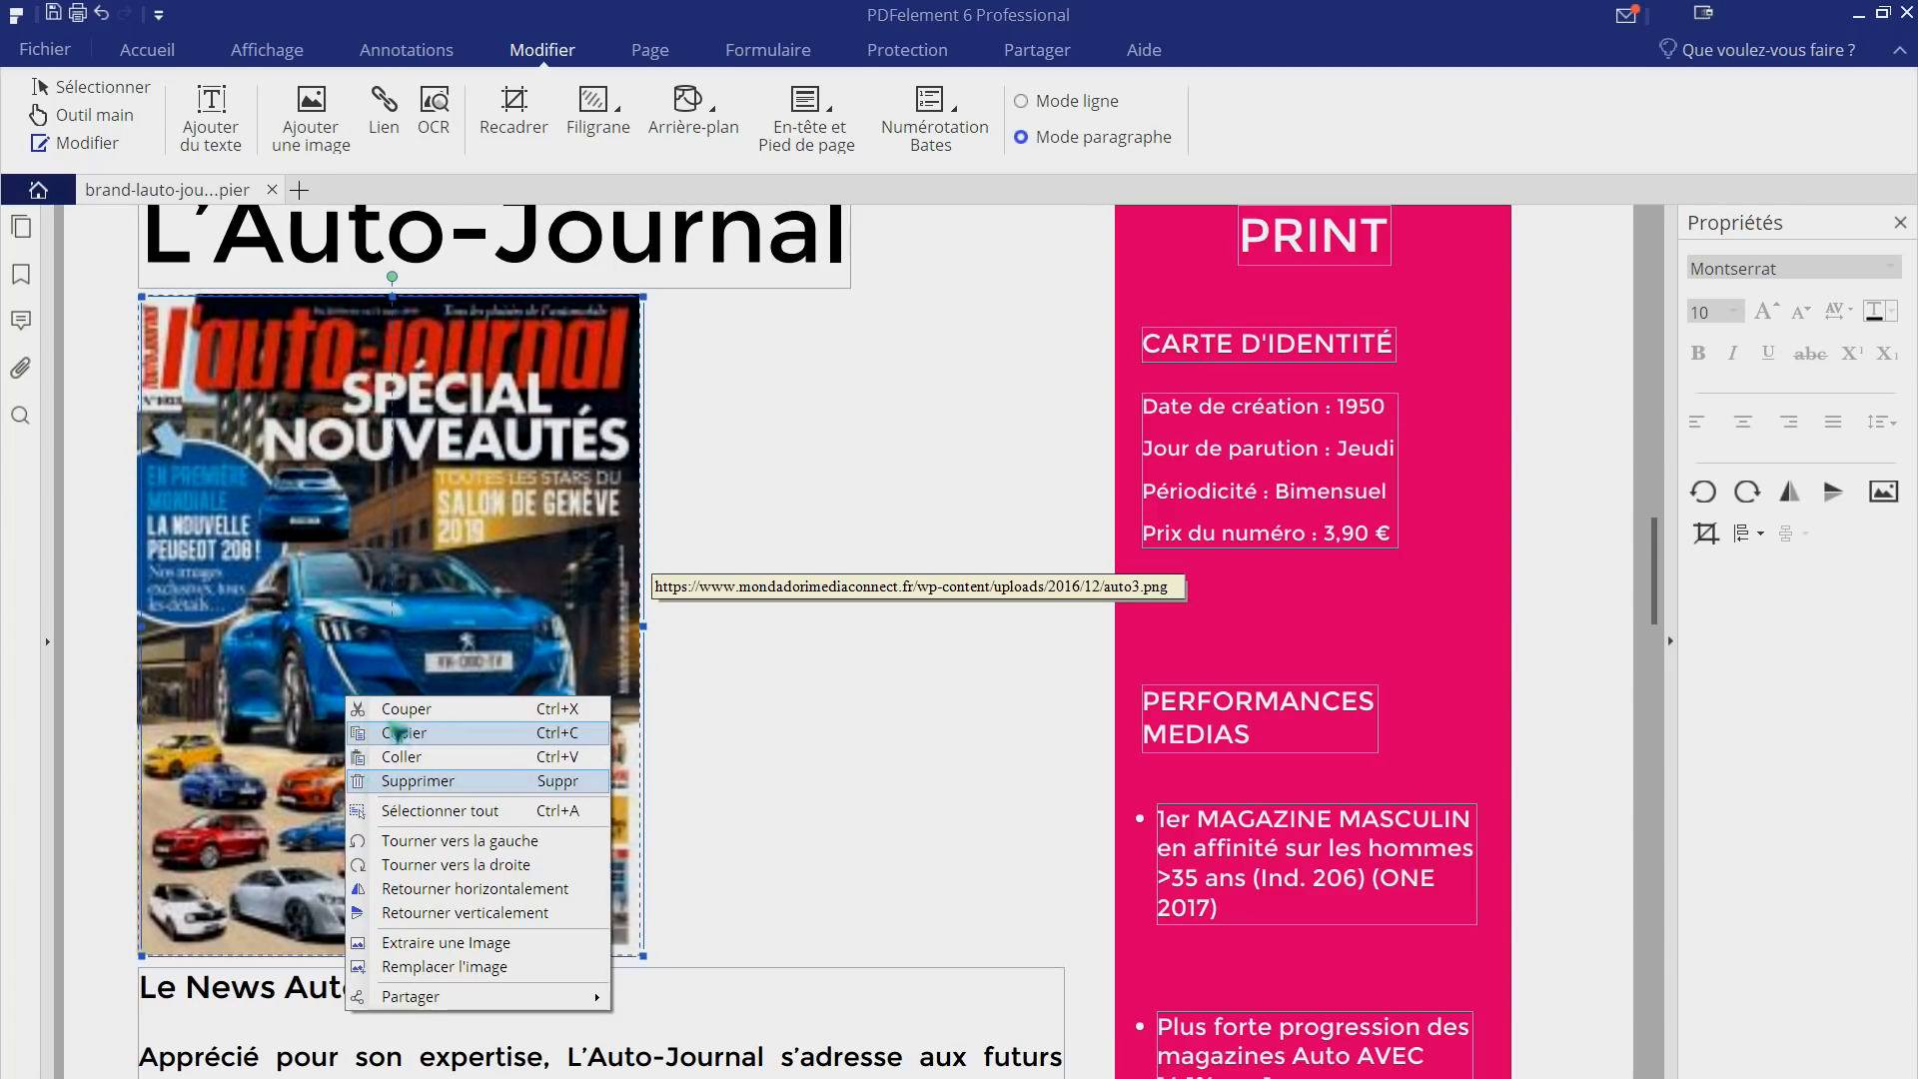
left_click(417, 781)
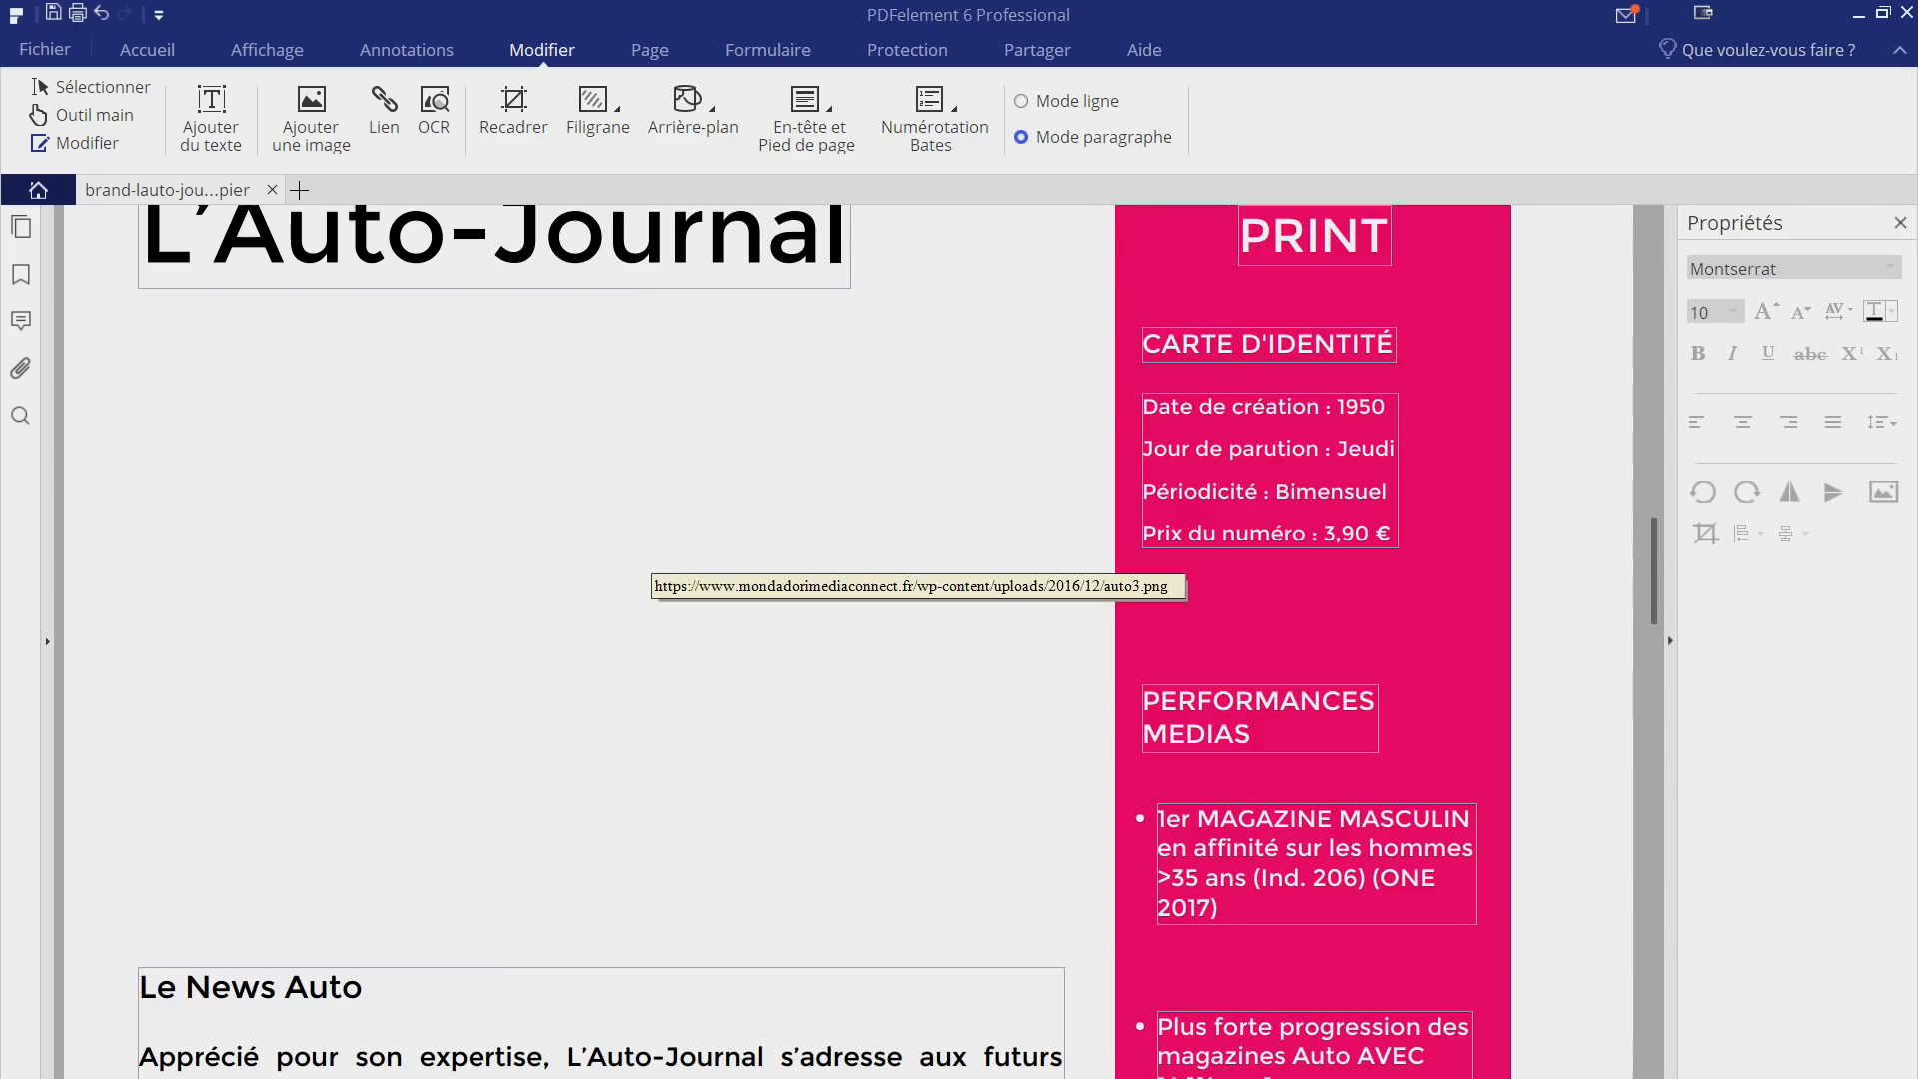
Step: Insert the outdoor photo of the standing man into the blank cover area, adding it as an image
left_click_drag(342, 537, 467, 597)
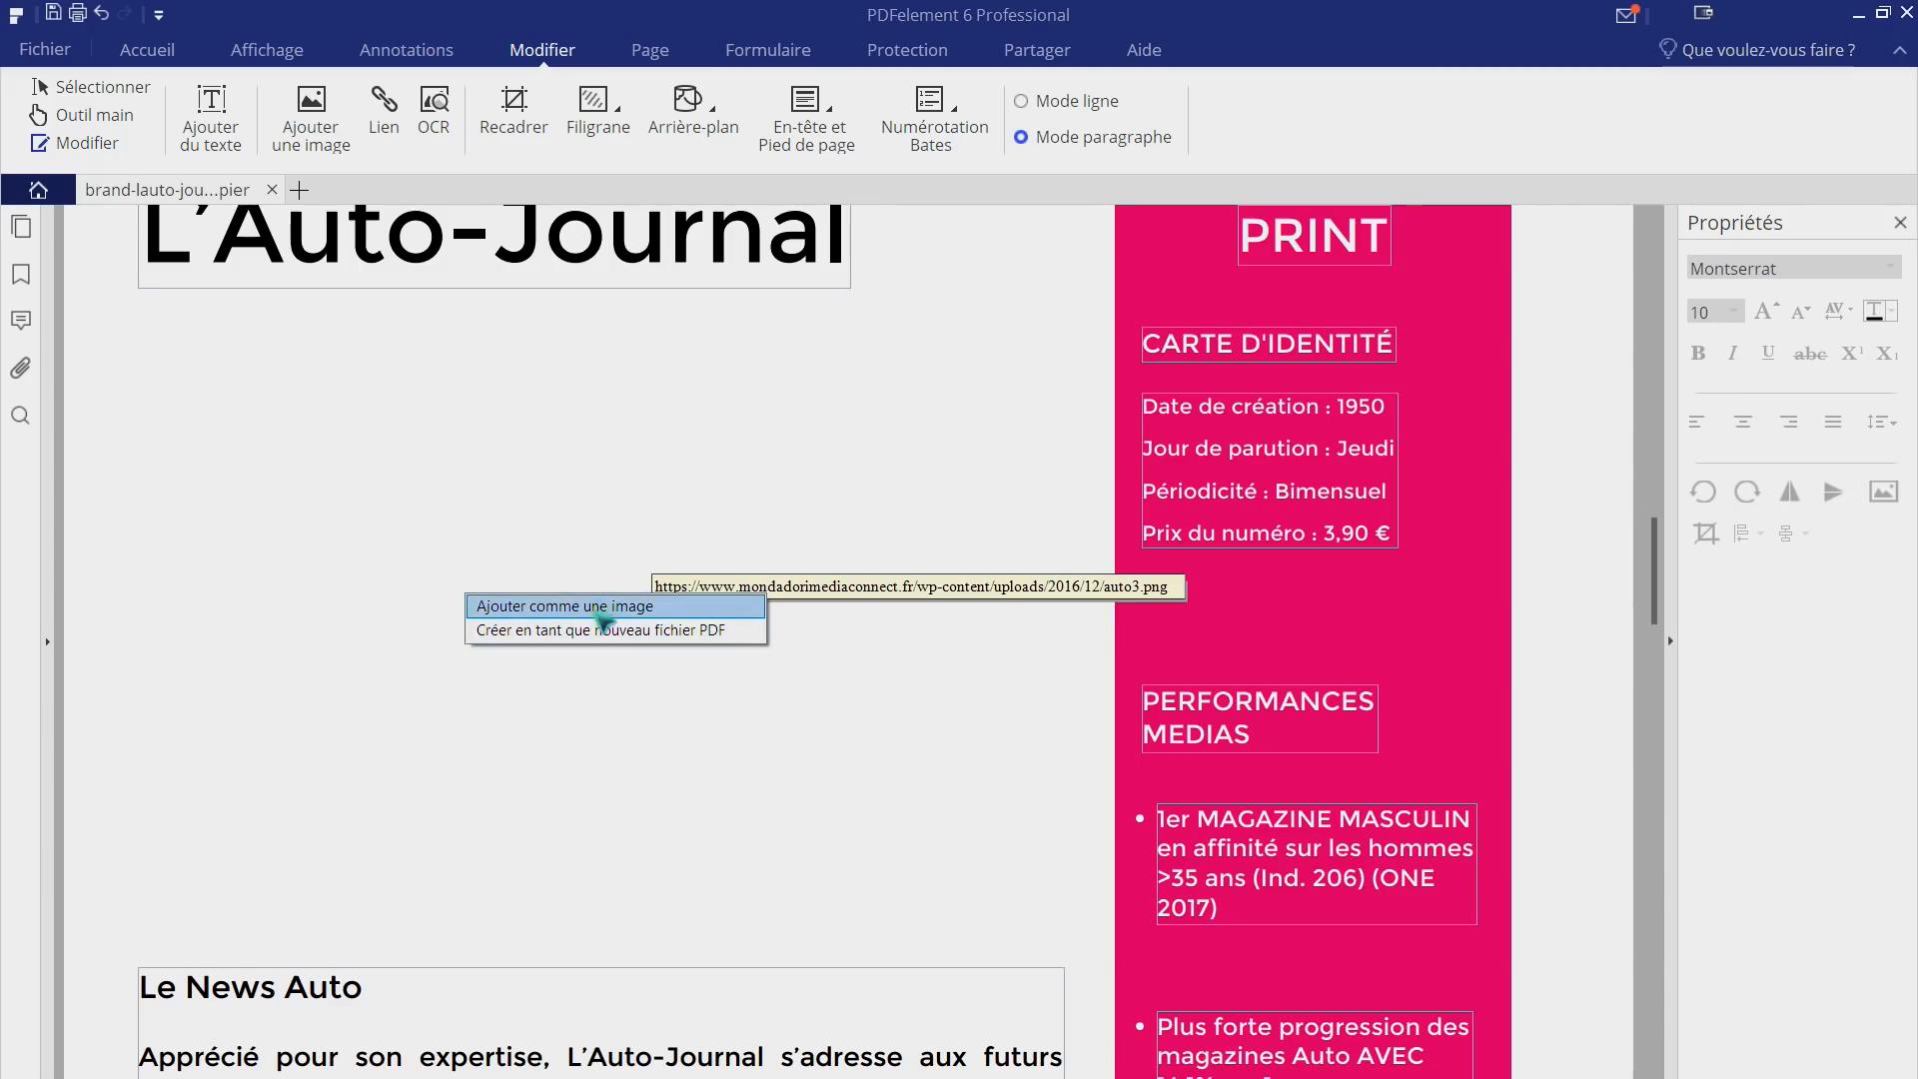
left_click(600, 612)
left_click_drag(1009, 773, 777, 571)
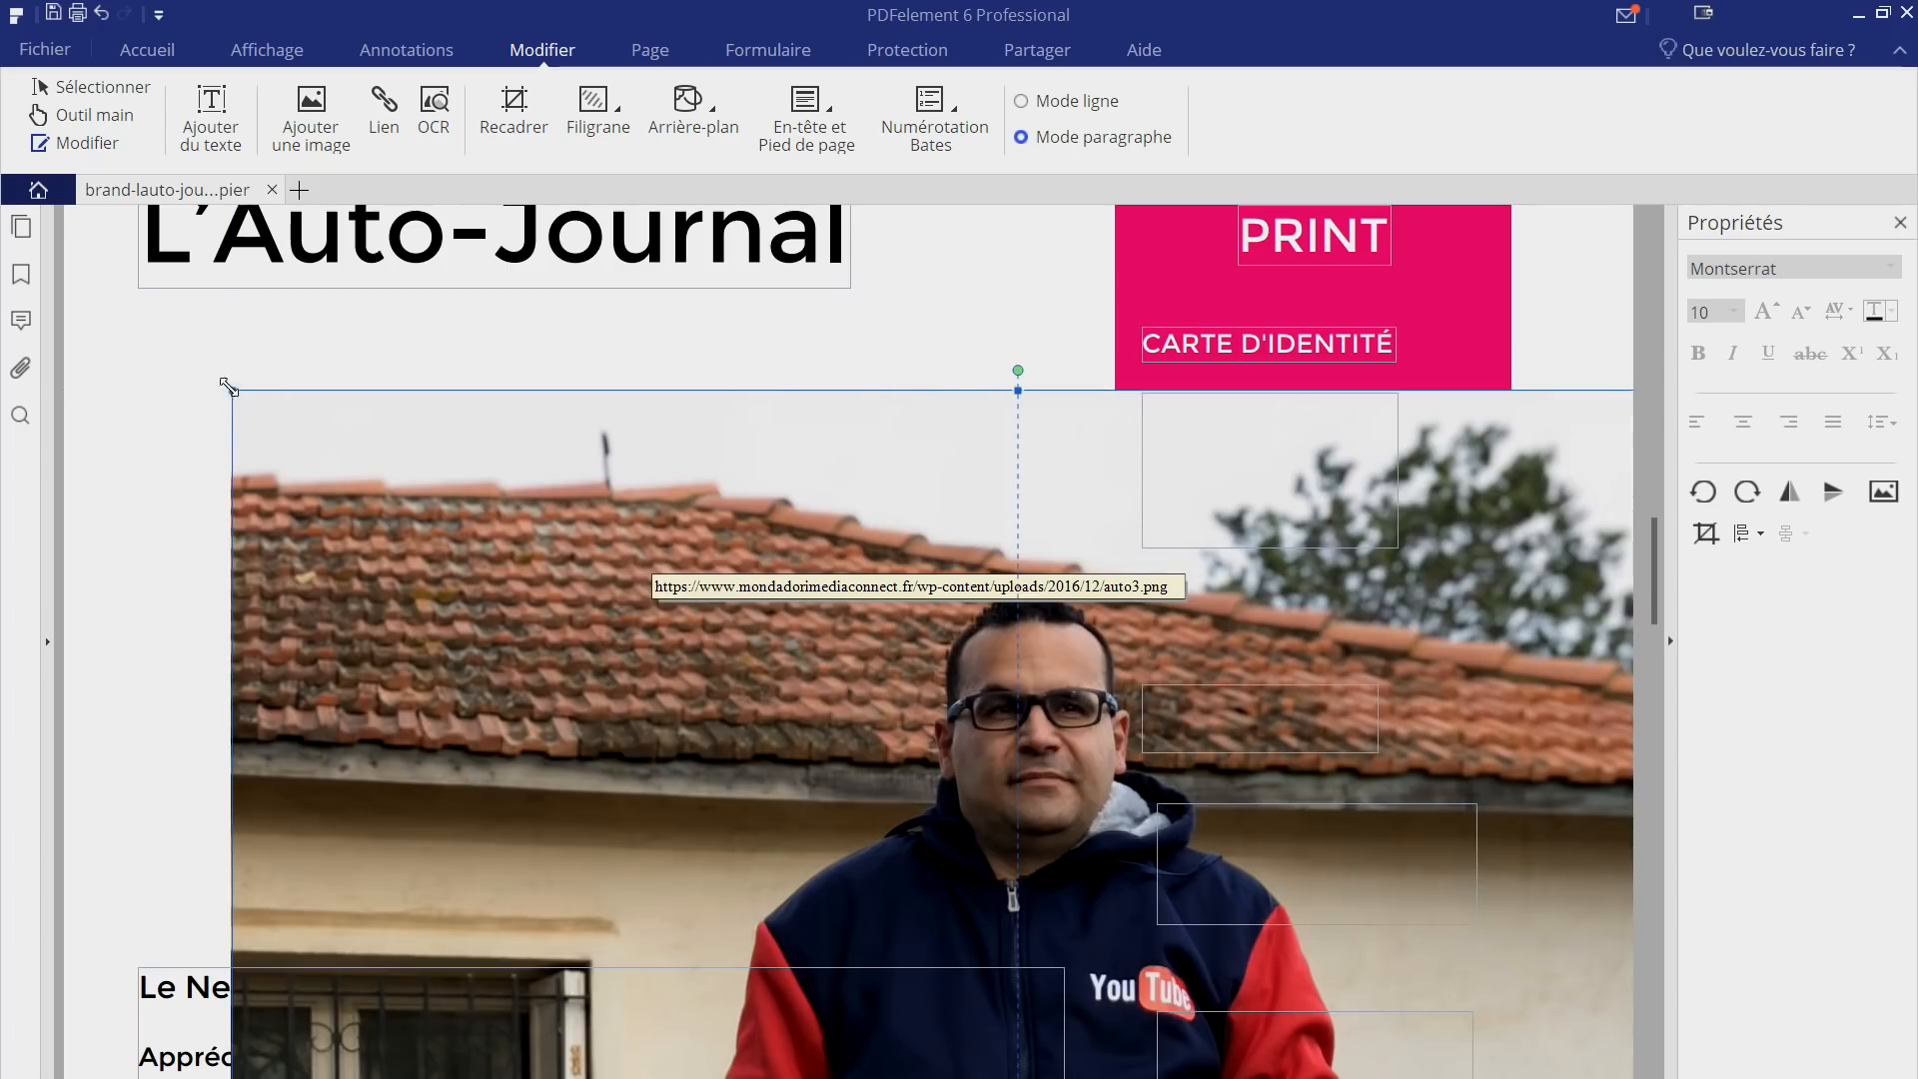
Step: Shrink the inserted photo and move it below the title, clear of the pink column
left_click_drag(233, 387, 371, 441)
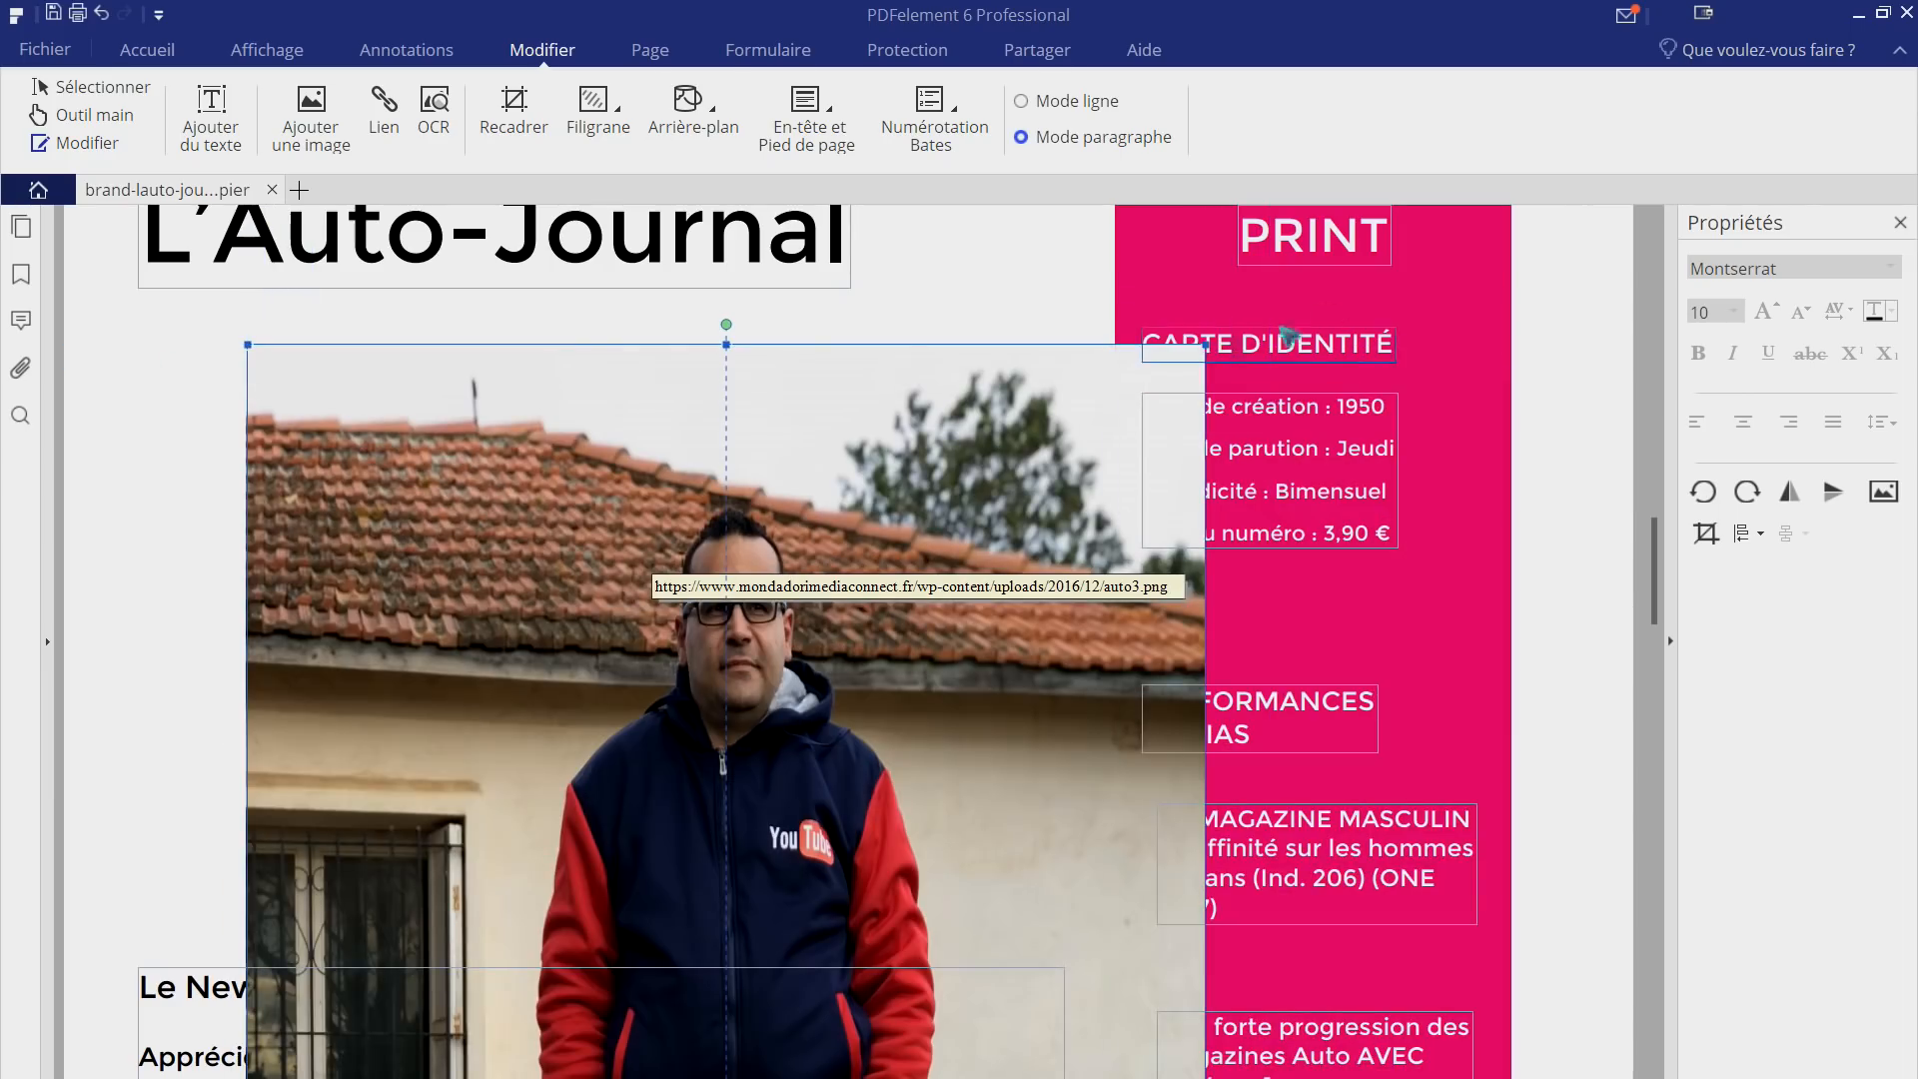
left_click_drag(396, 394, 277, 362)
left_click(112, 298)
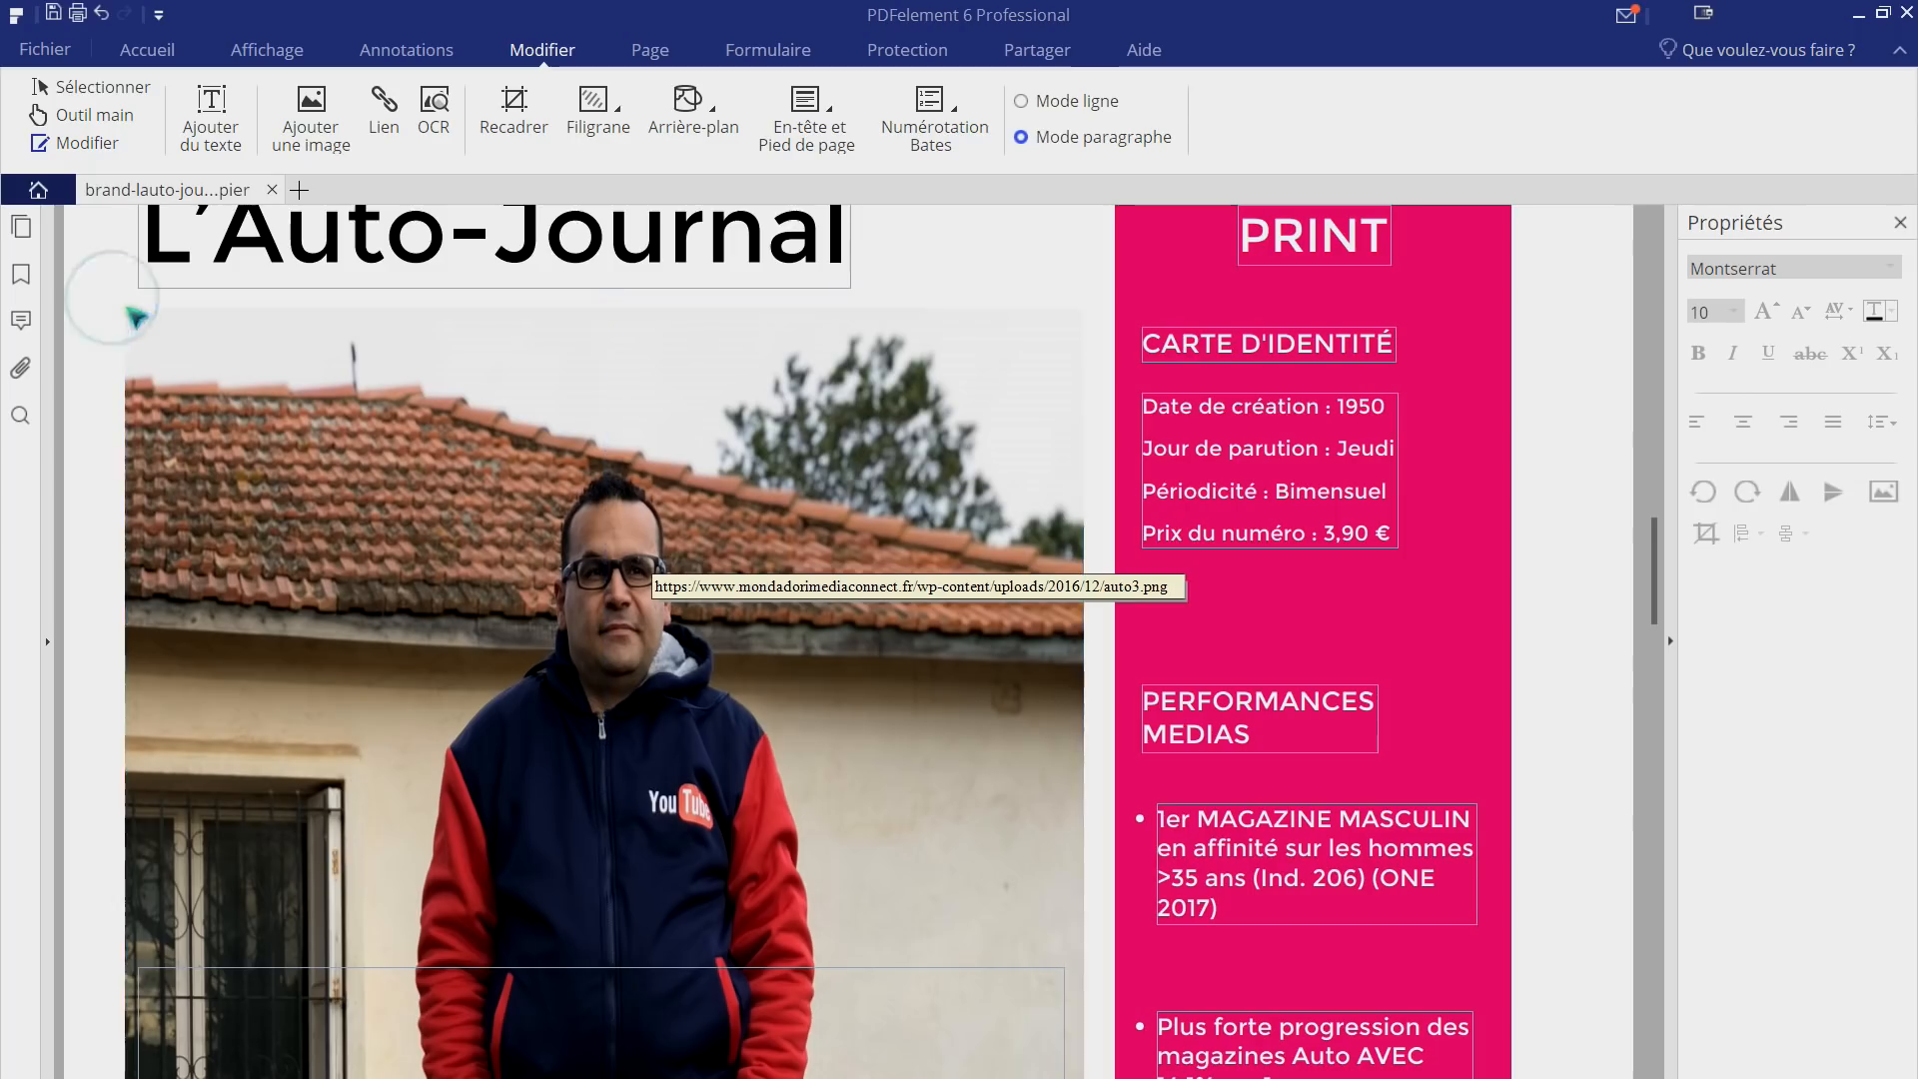
Step: Narrow and shorten the photo further, and place it between the title and the Le News Auto text
left_click(140, 323)
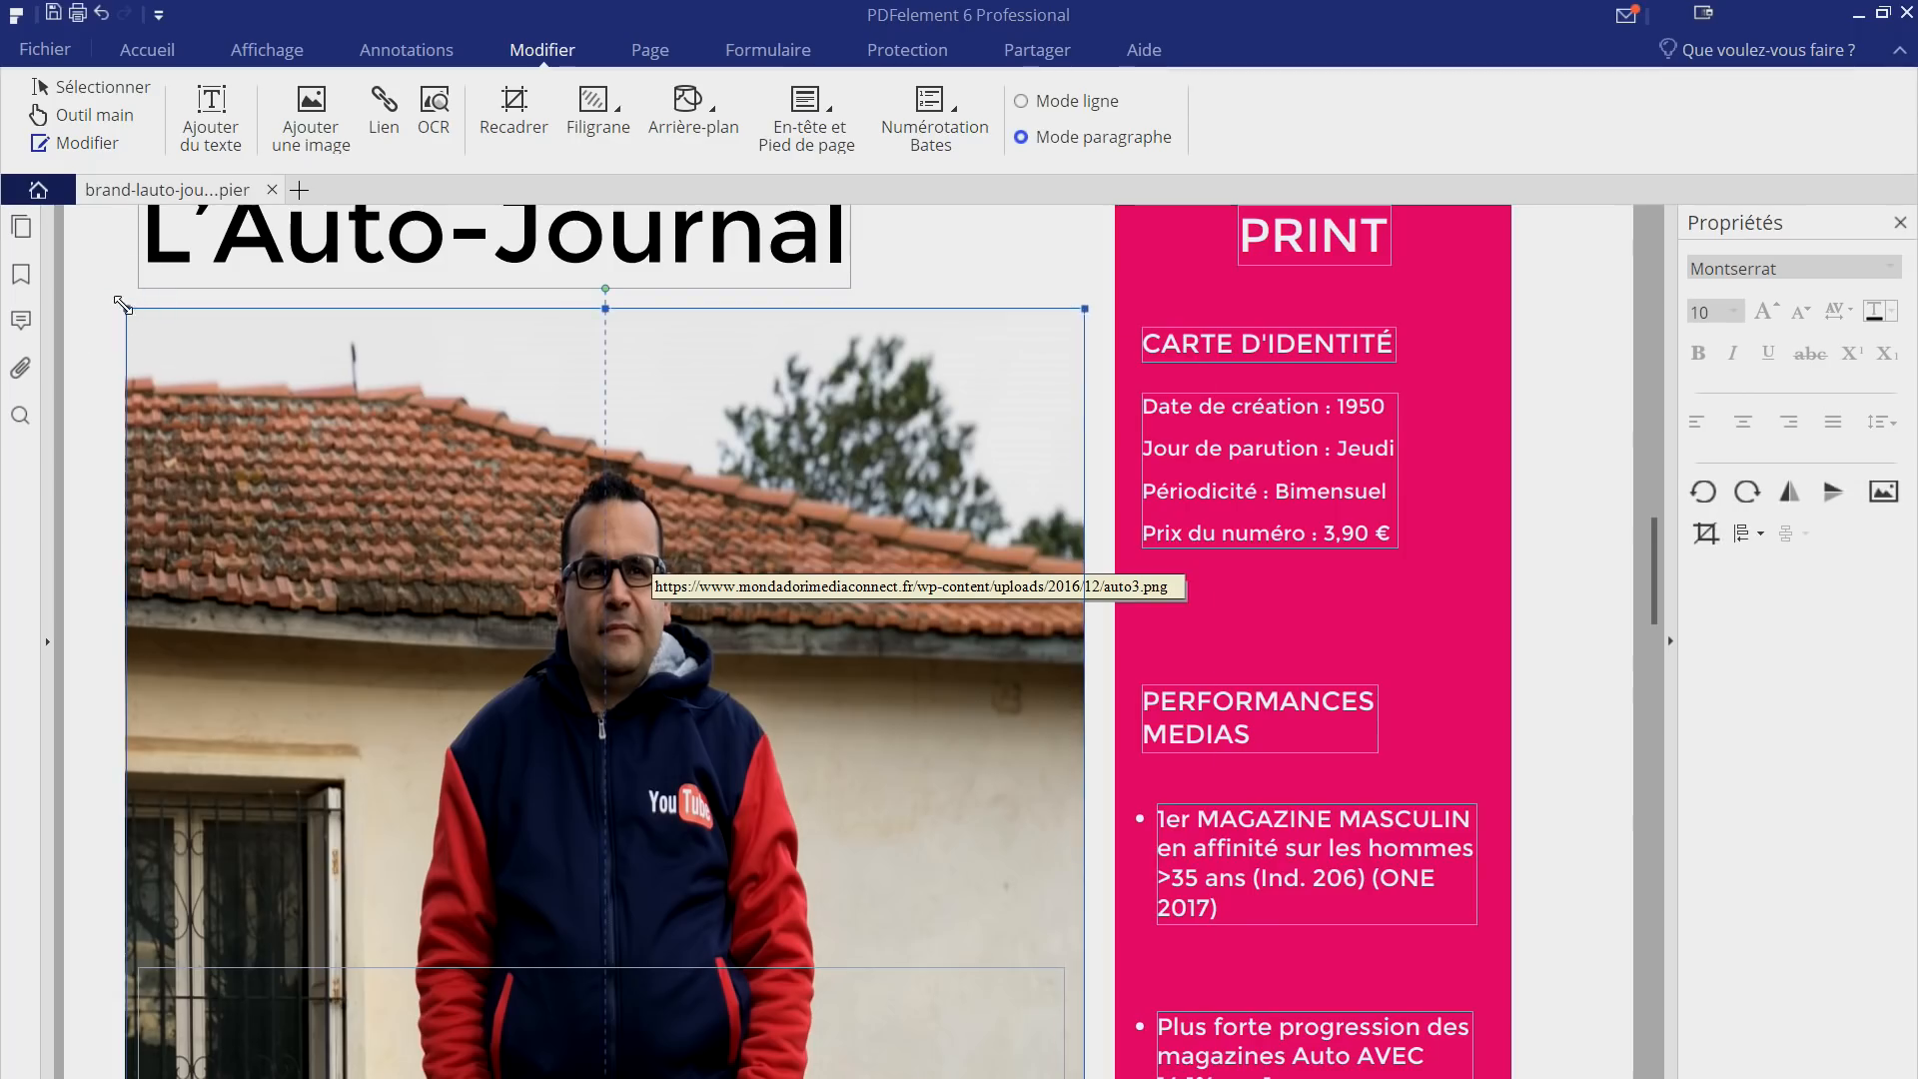
left_click_drag(125, 305, 372, 366)
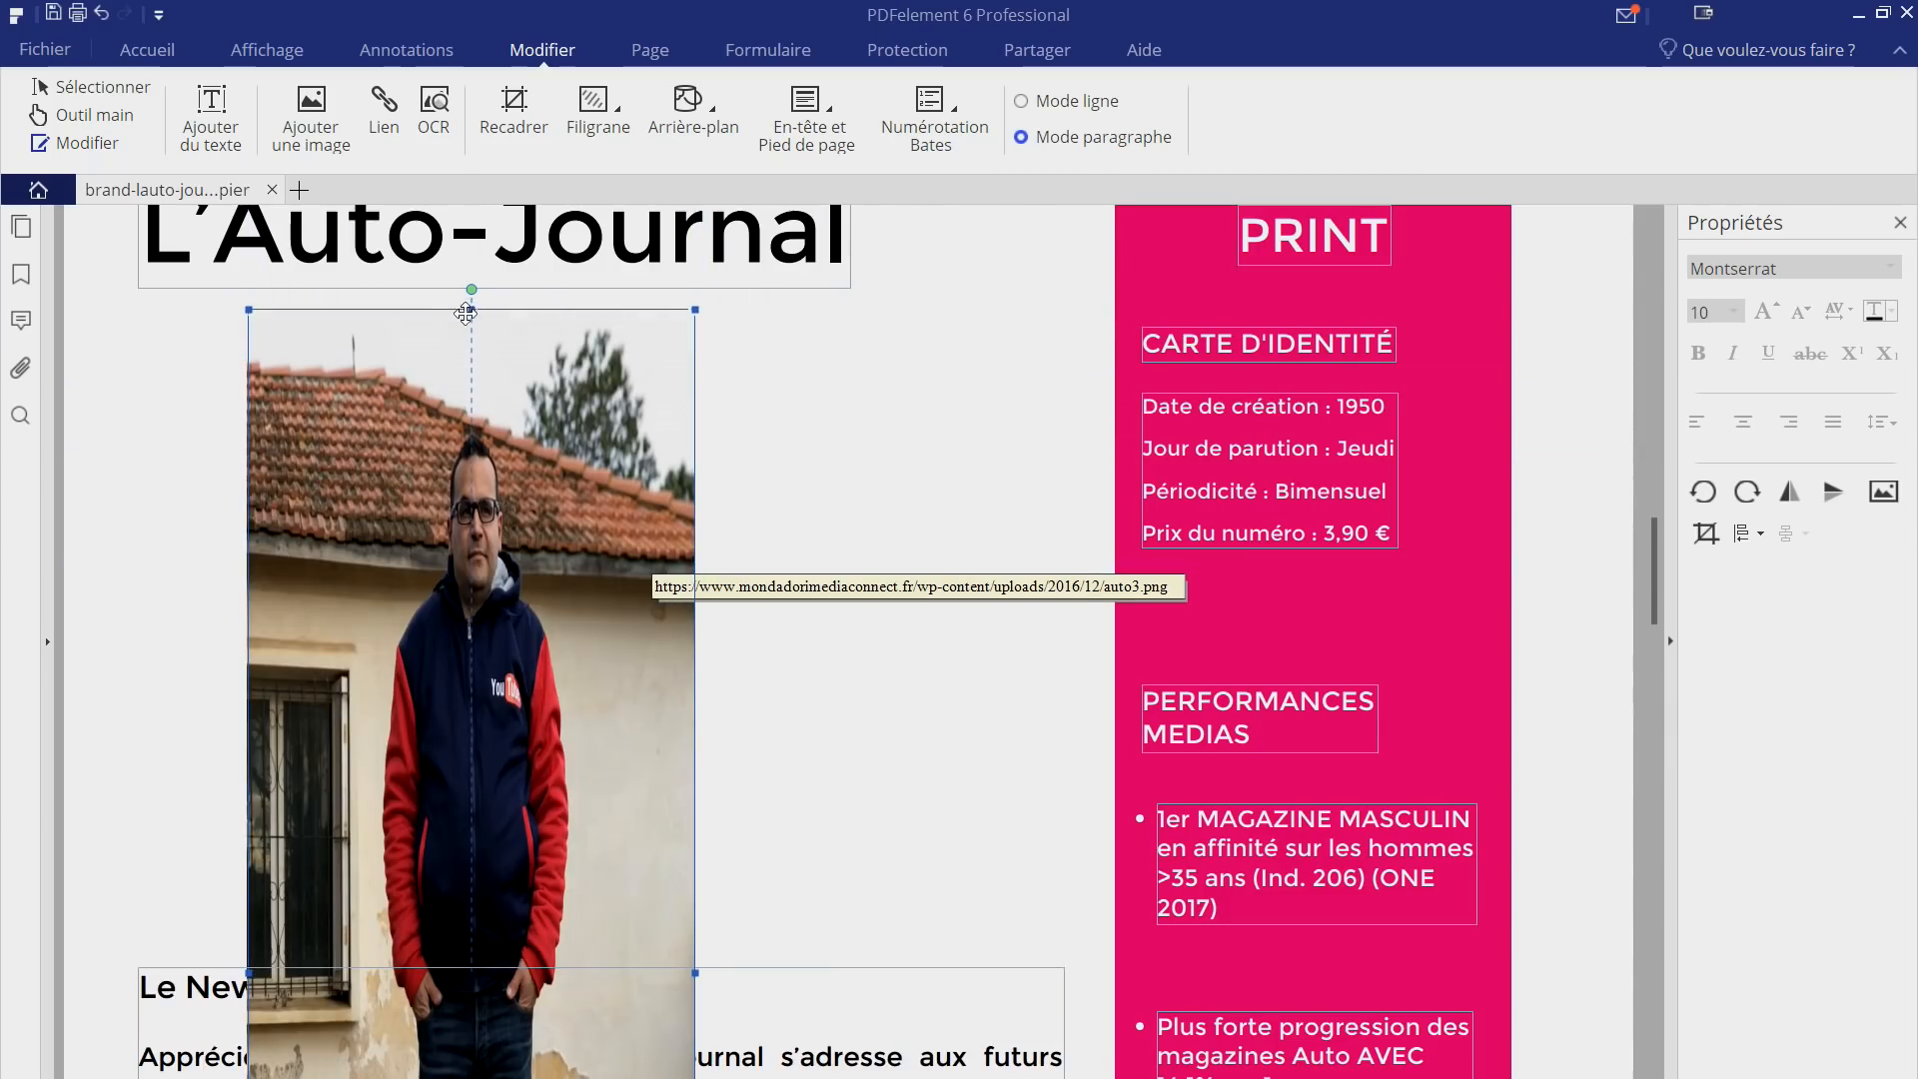
left_click_drag(471, 308, 514, 497)
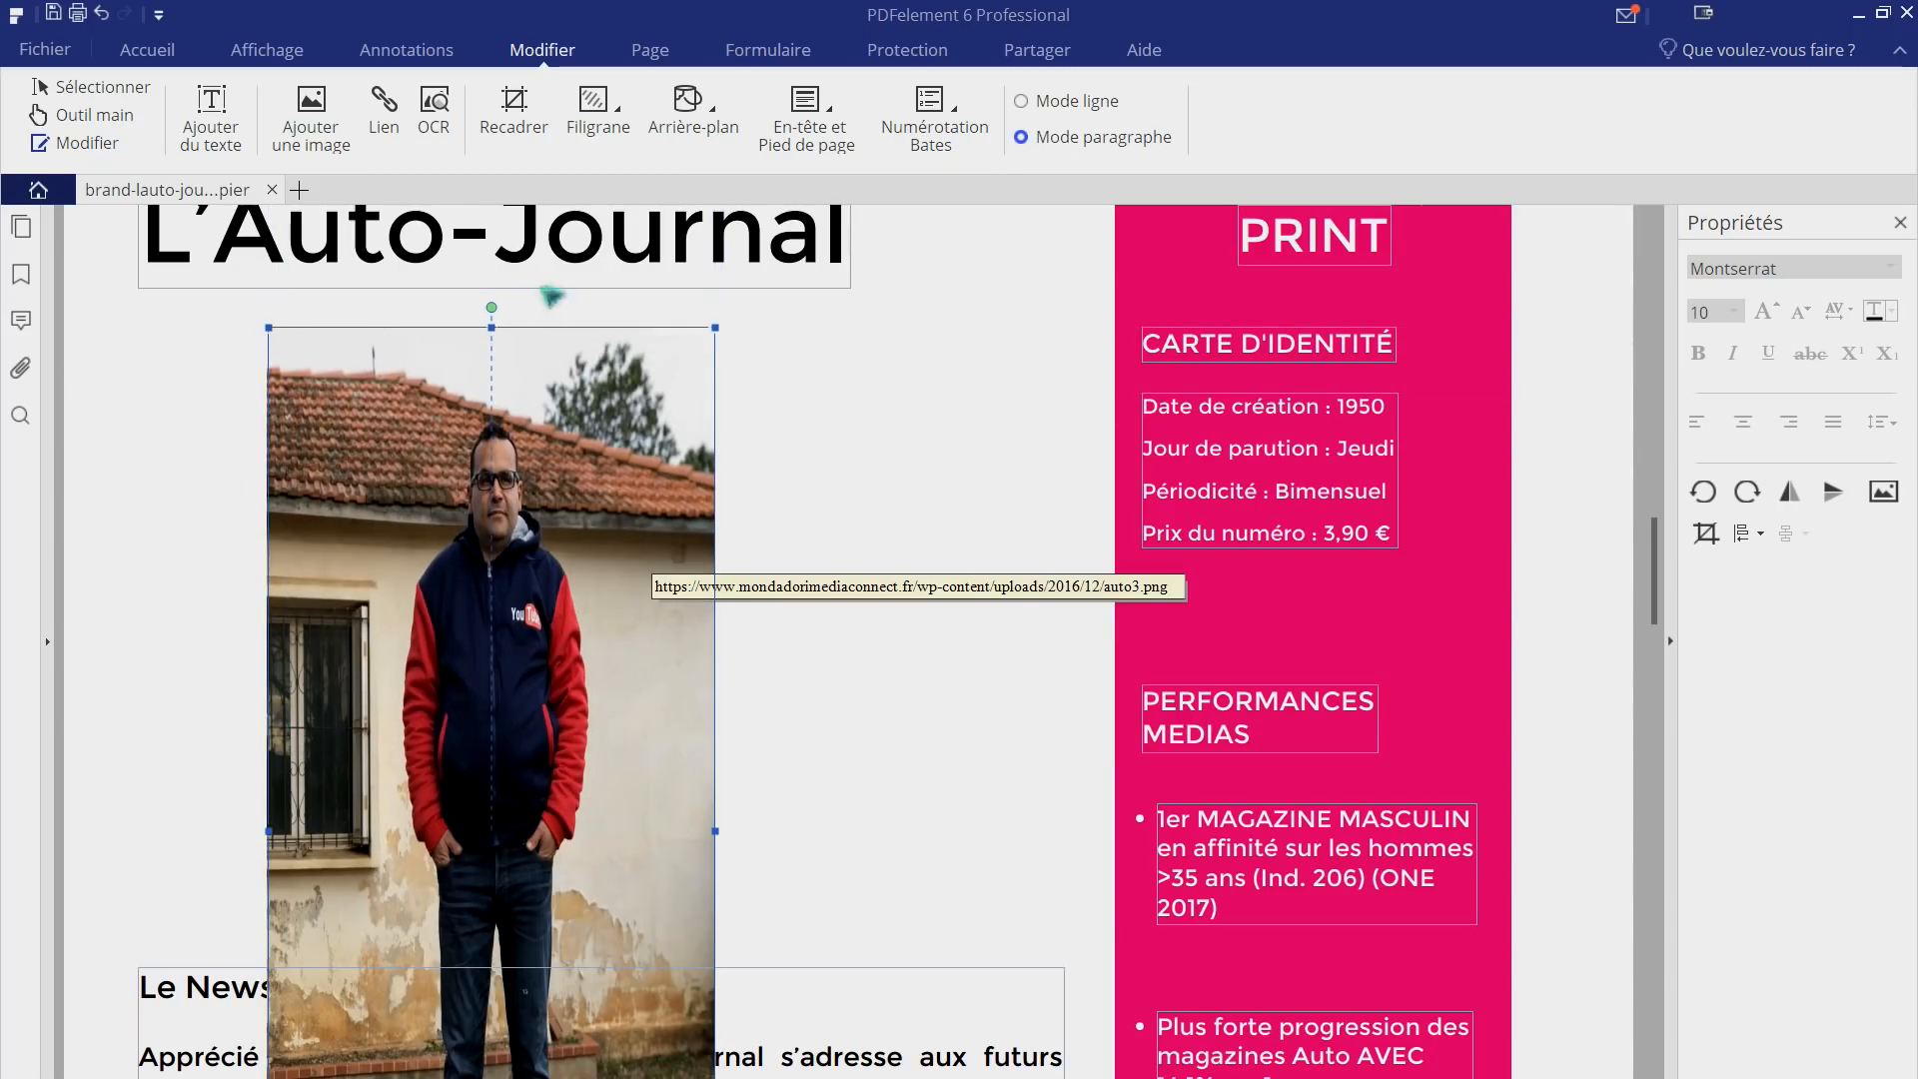
left_click_drag(490, 320, 526, 543)
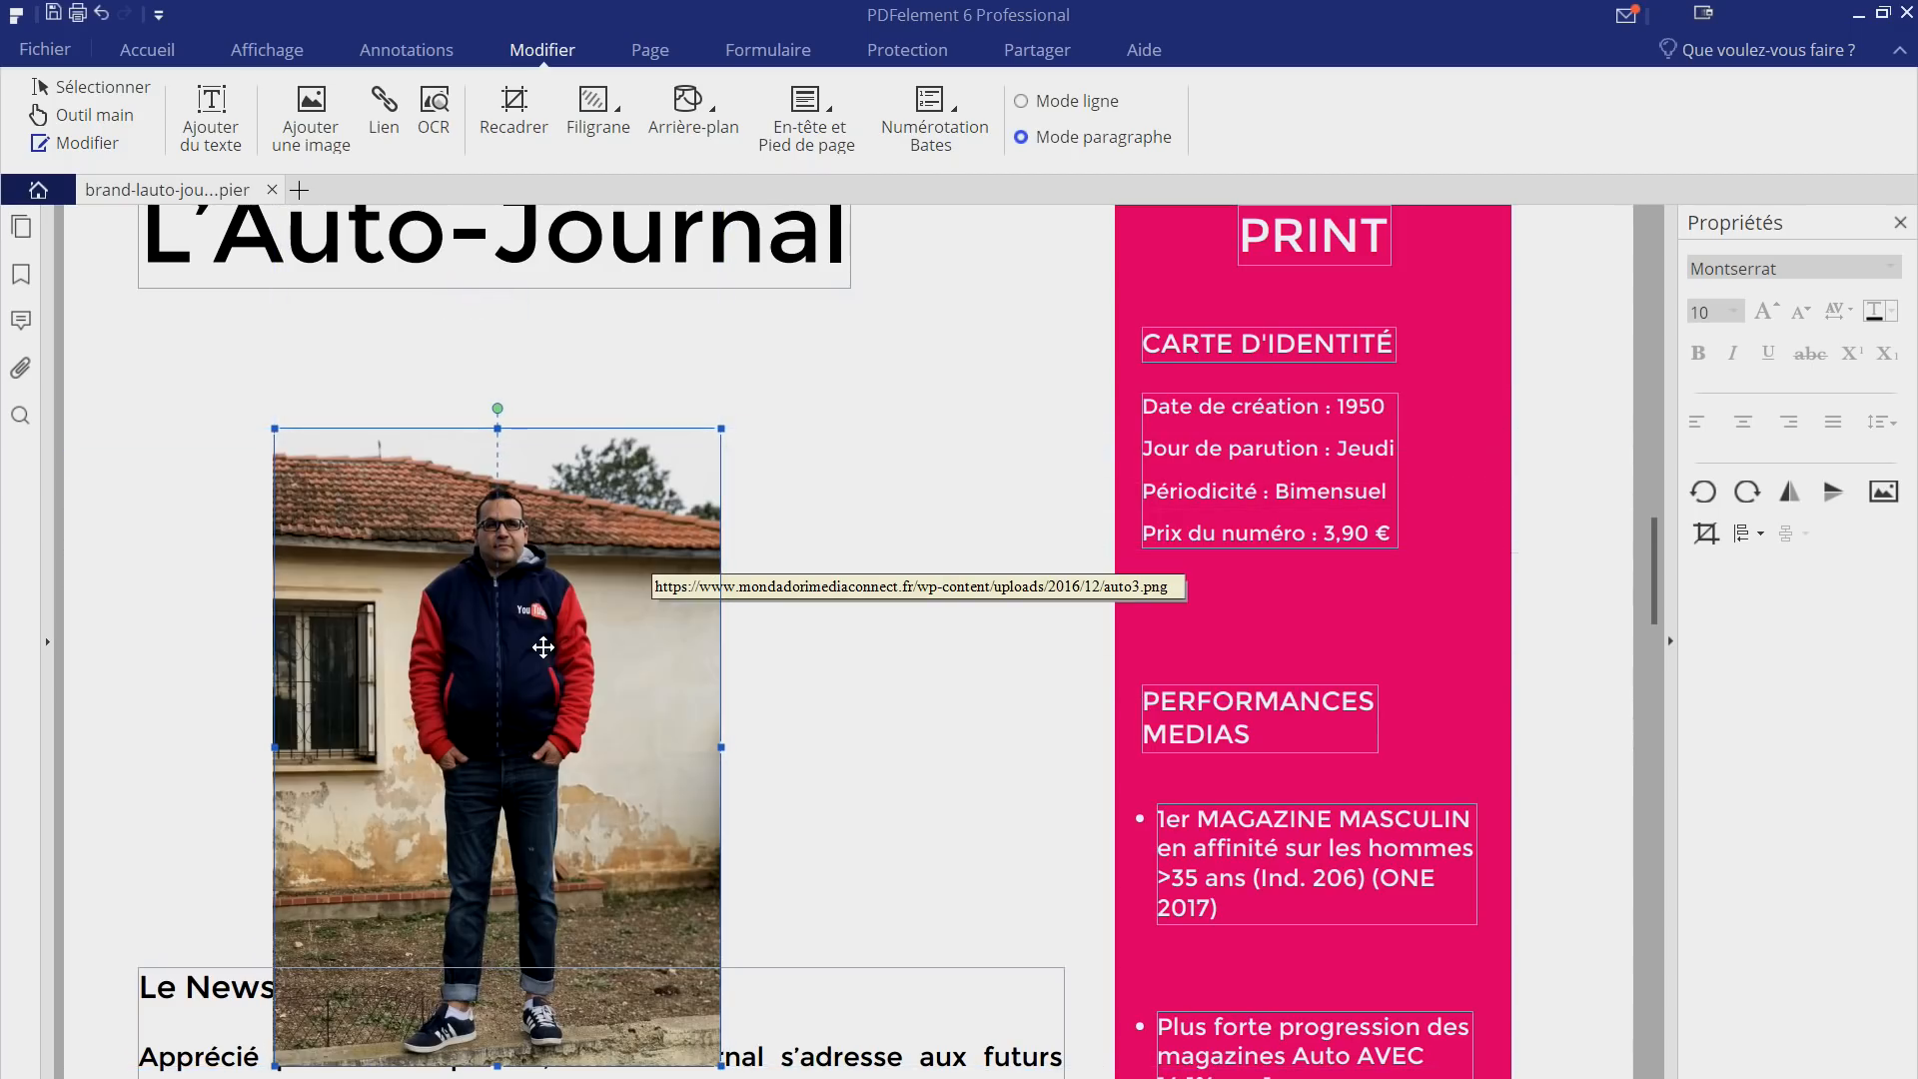
left_click_drag(274, 429, 420, 583)
left_click_drag(538, 719, 446, 469)
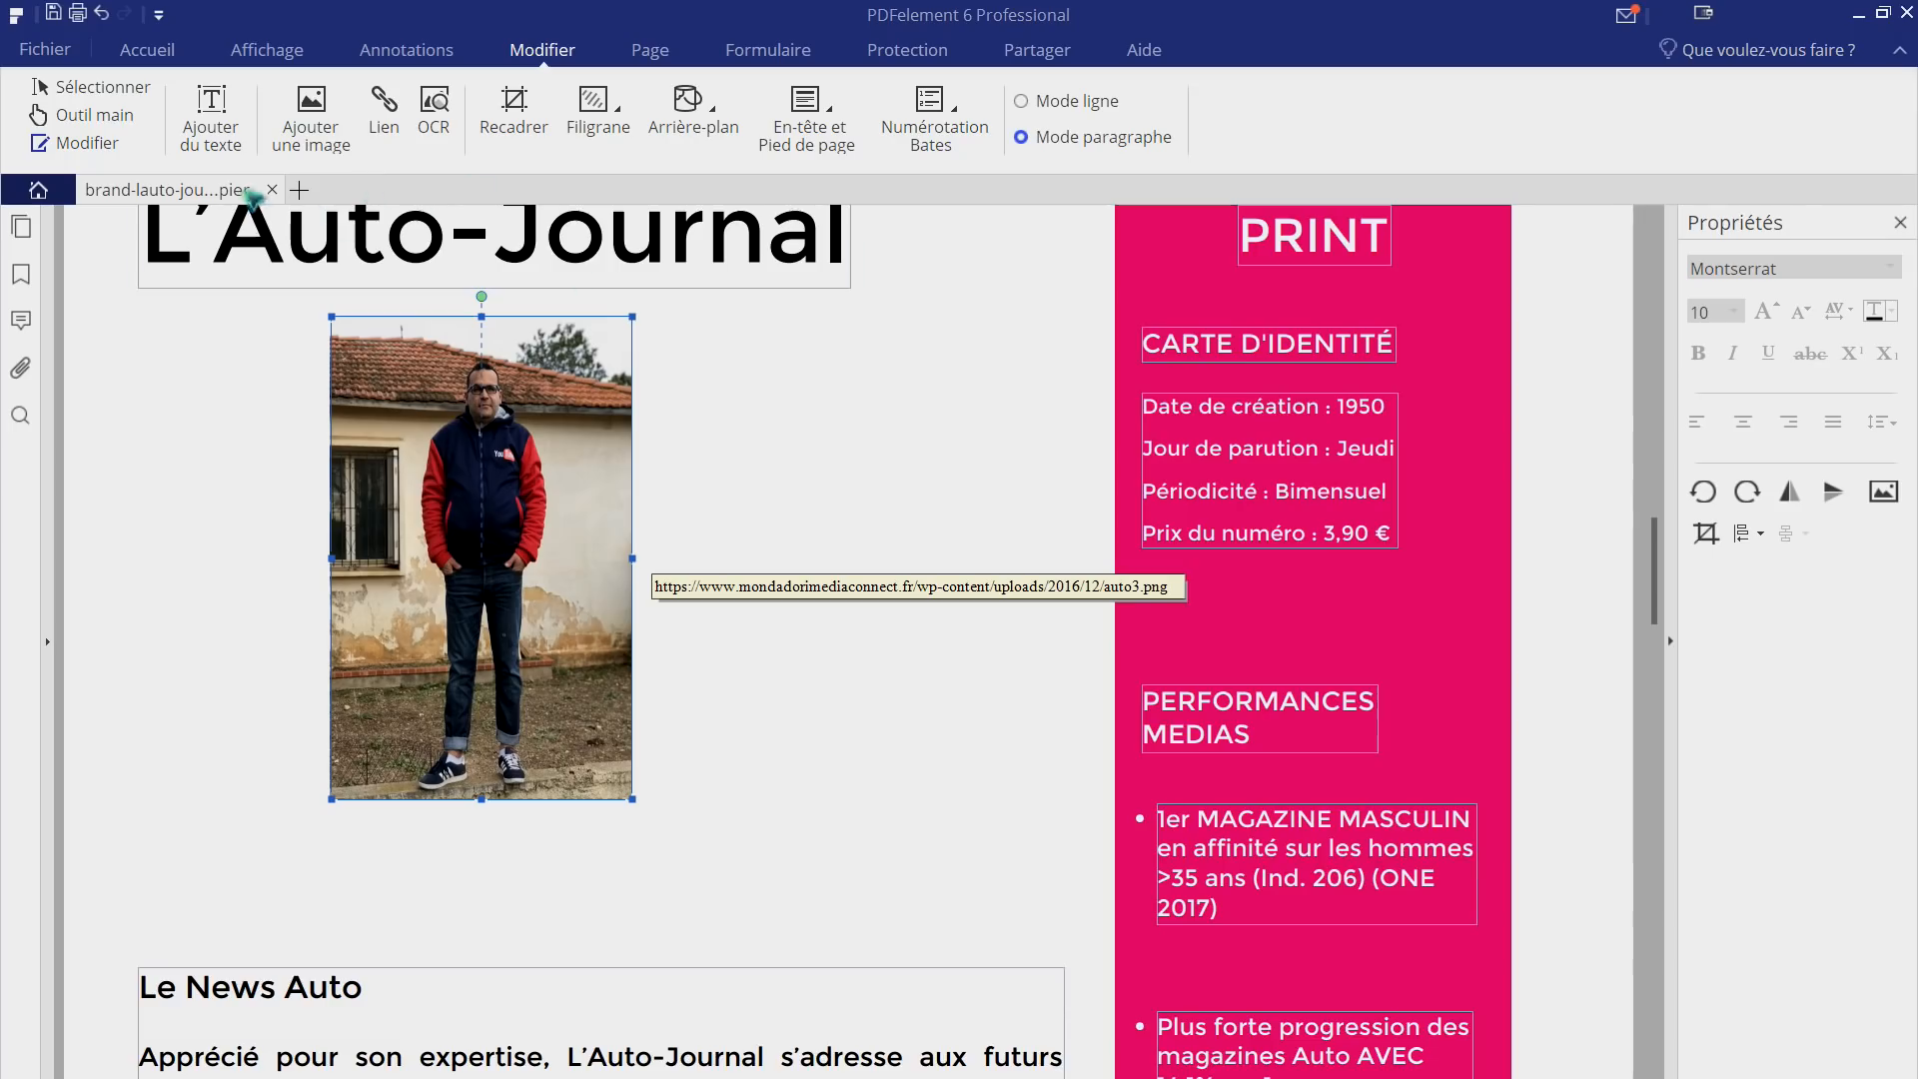
Step: Close brand-lauto-journal-Copier.pdf without saving the changes
left_click(45, 55)
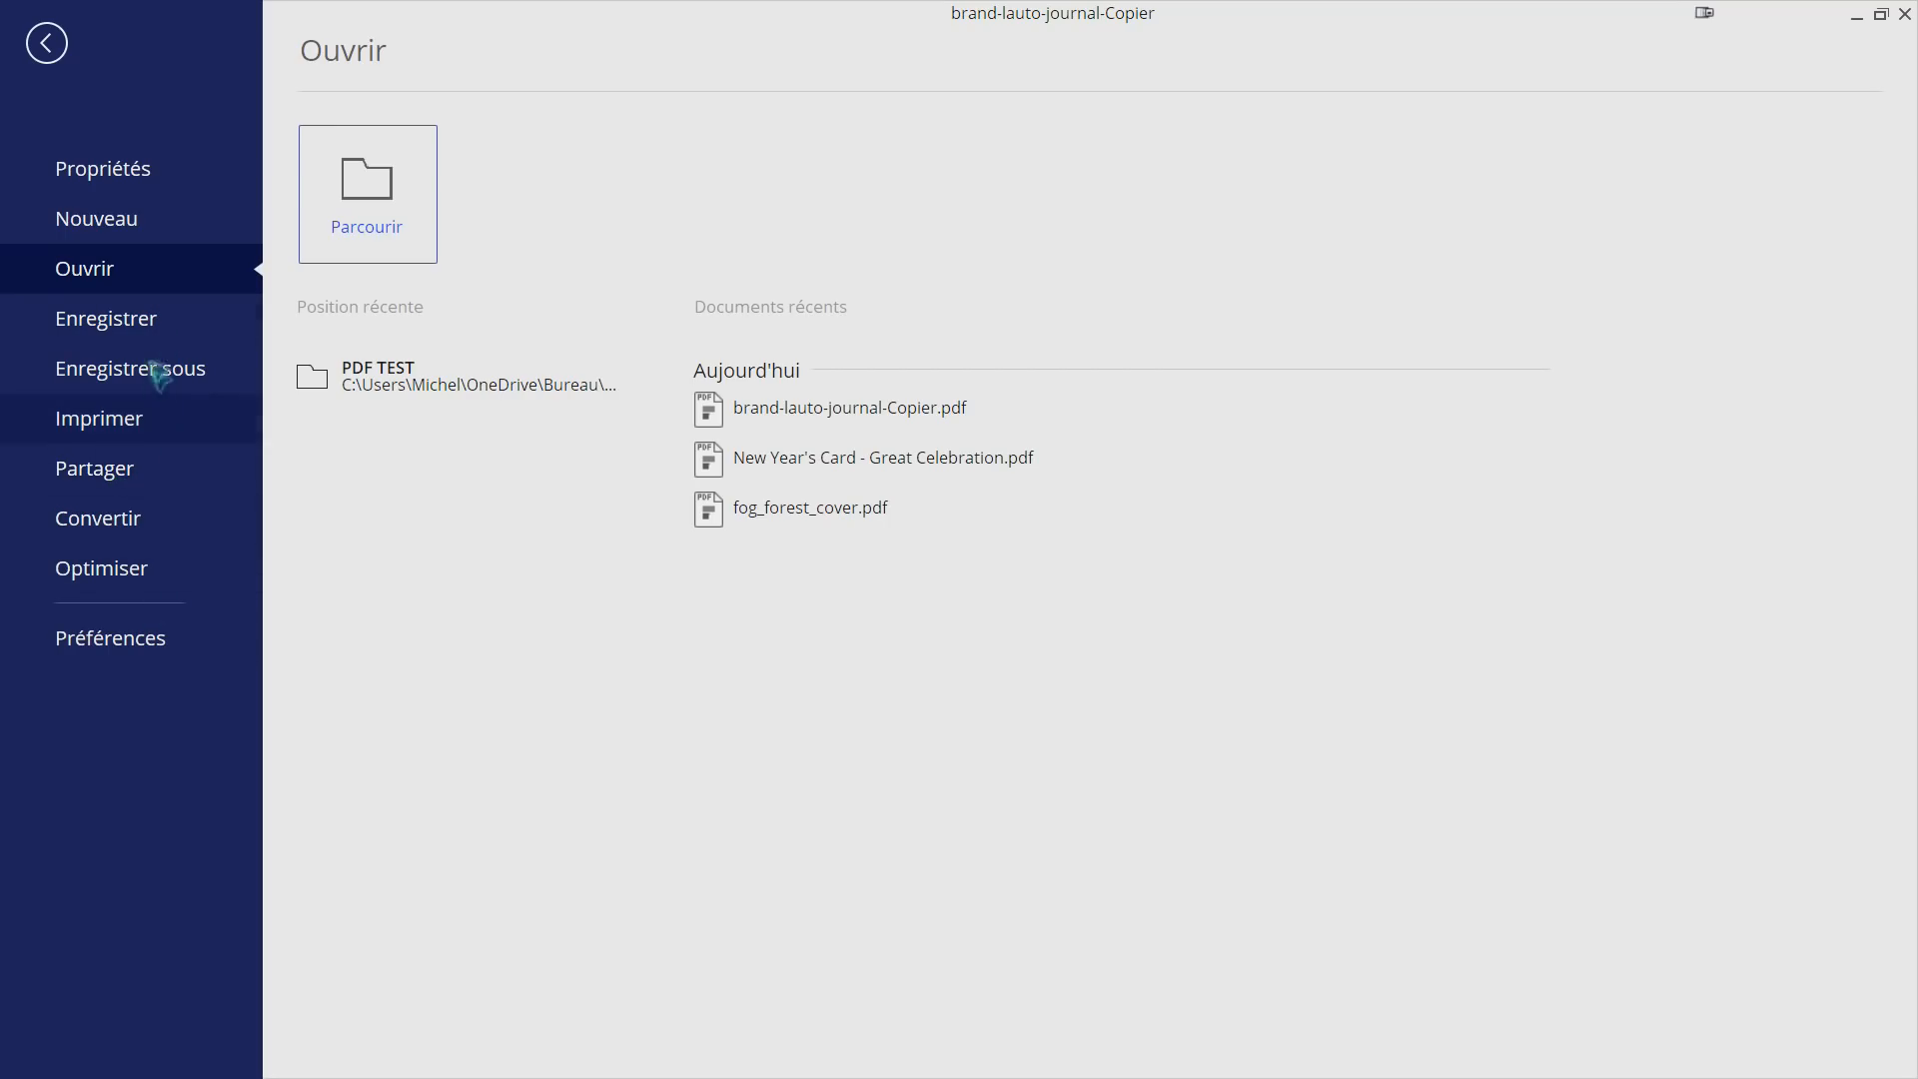
left_click(47, 43)
left_click(270, 189)
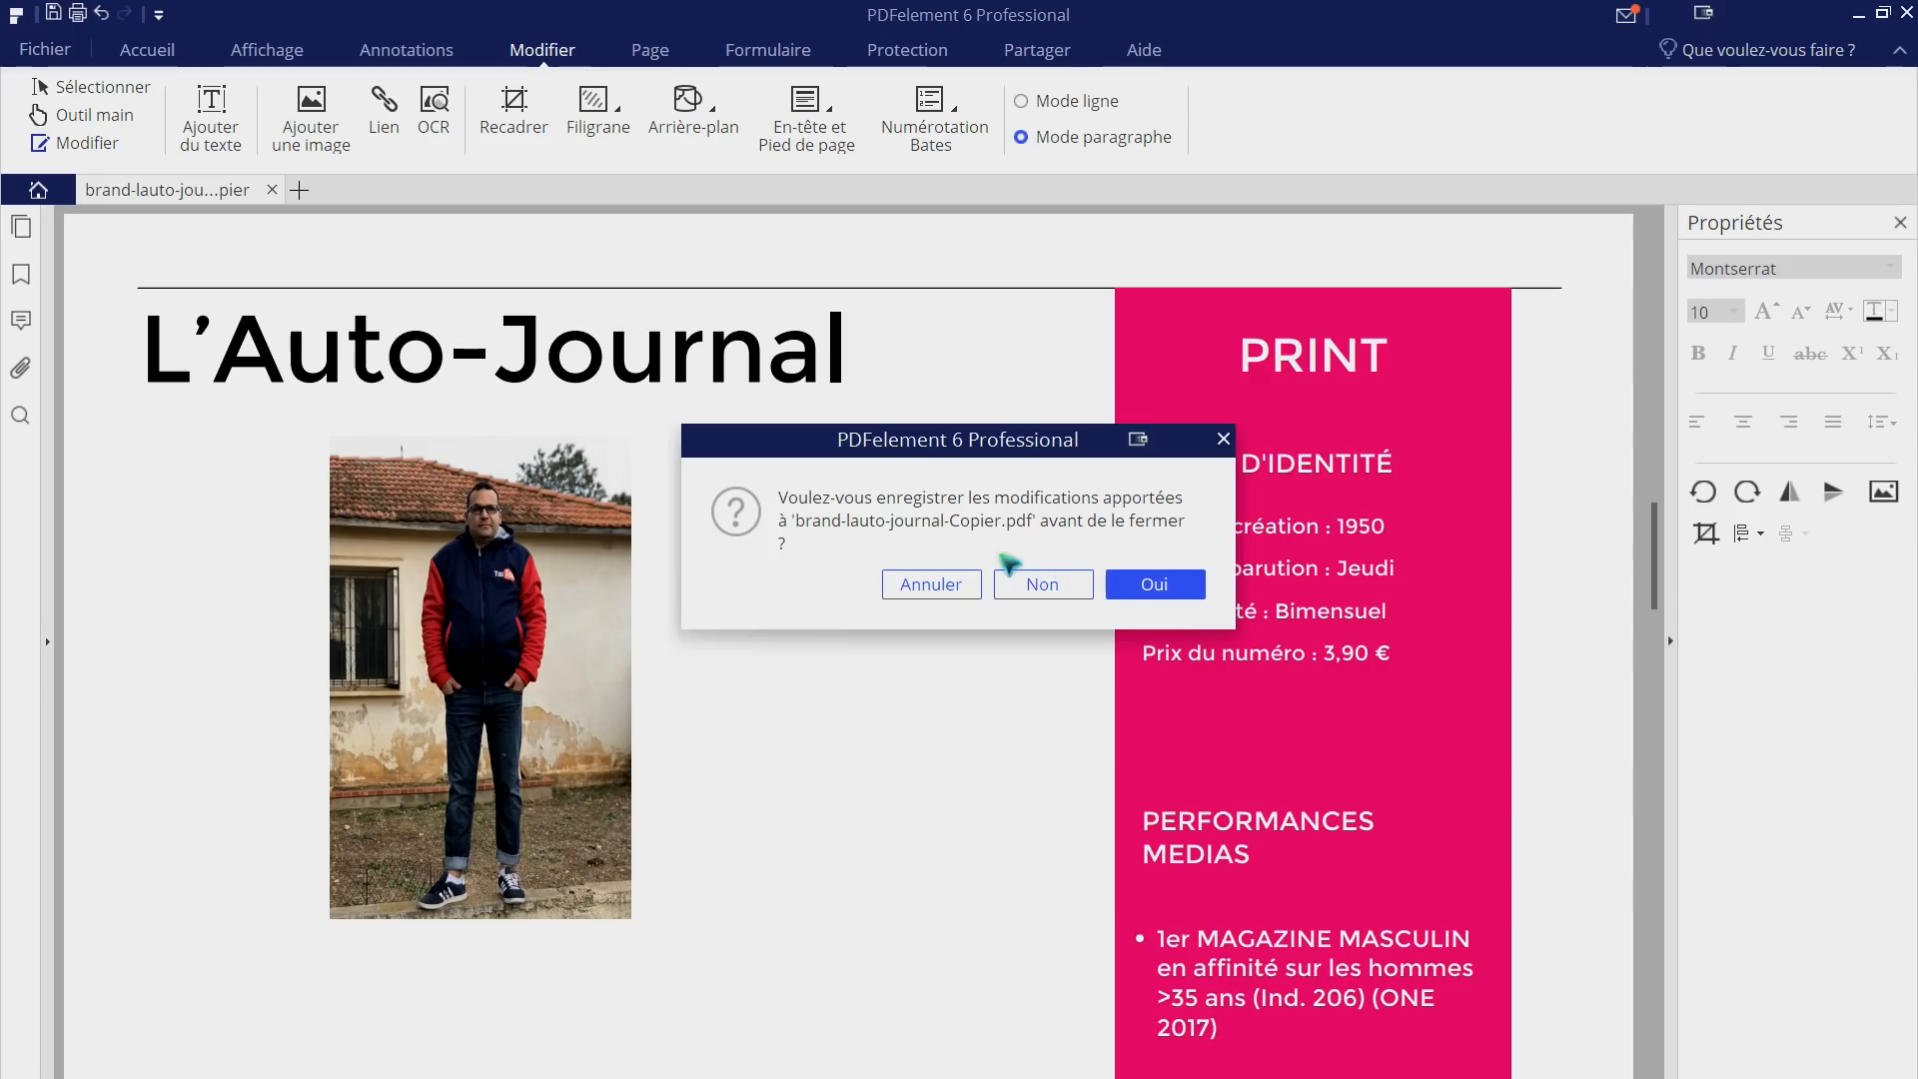
left_click(1031, 583)
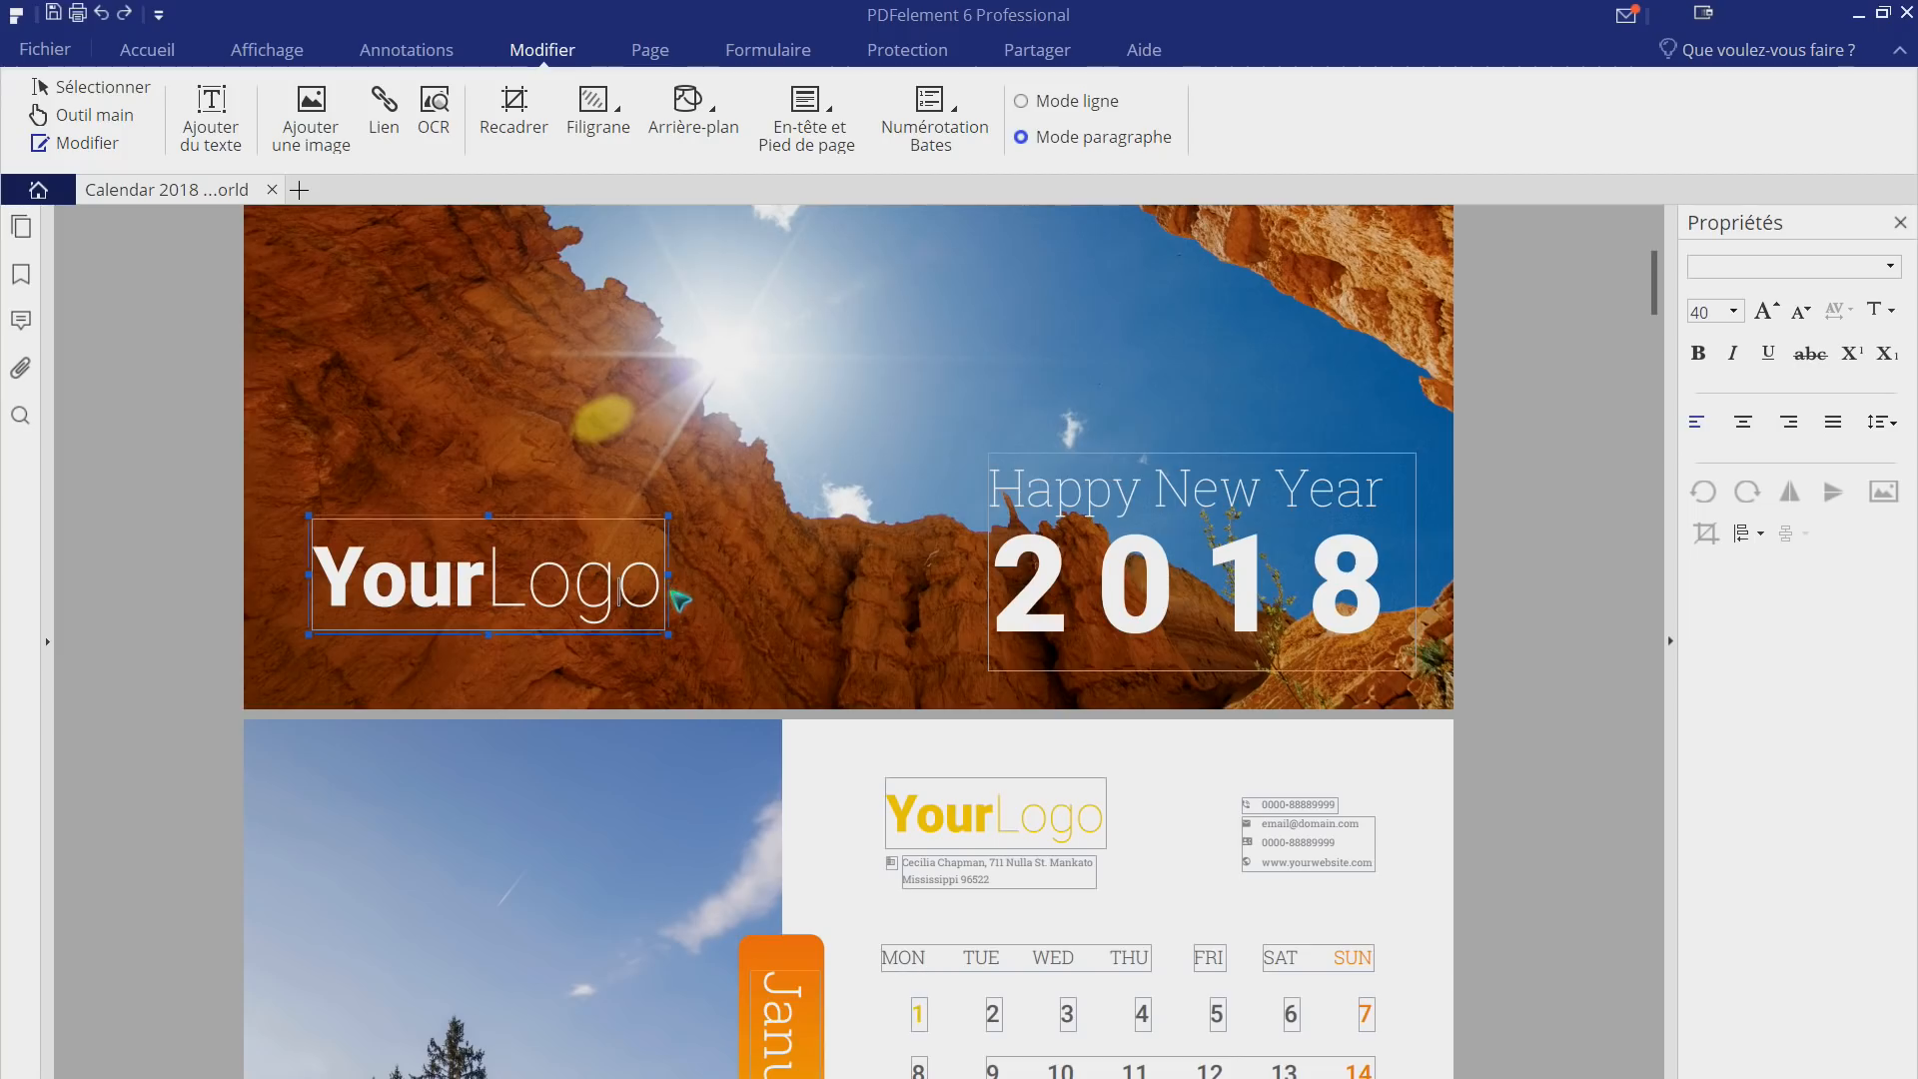
Step: Replace the white YourLogo text on the calendar cover with "ItECH STORE"
left_click(619, 590)
key("Delete")
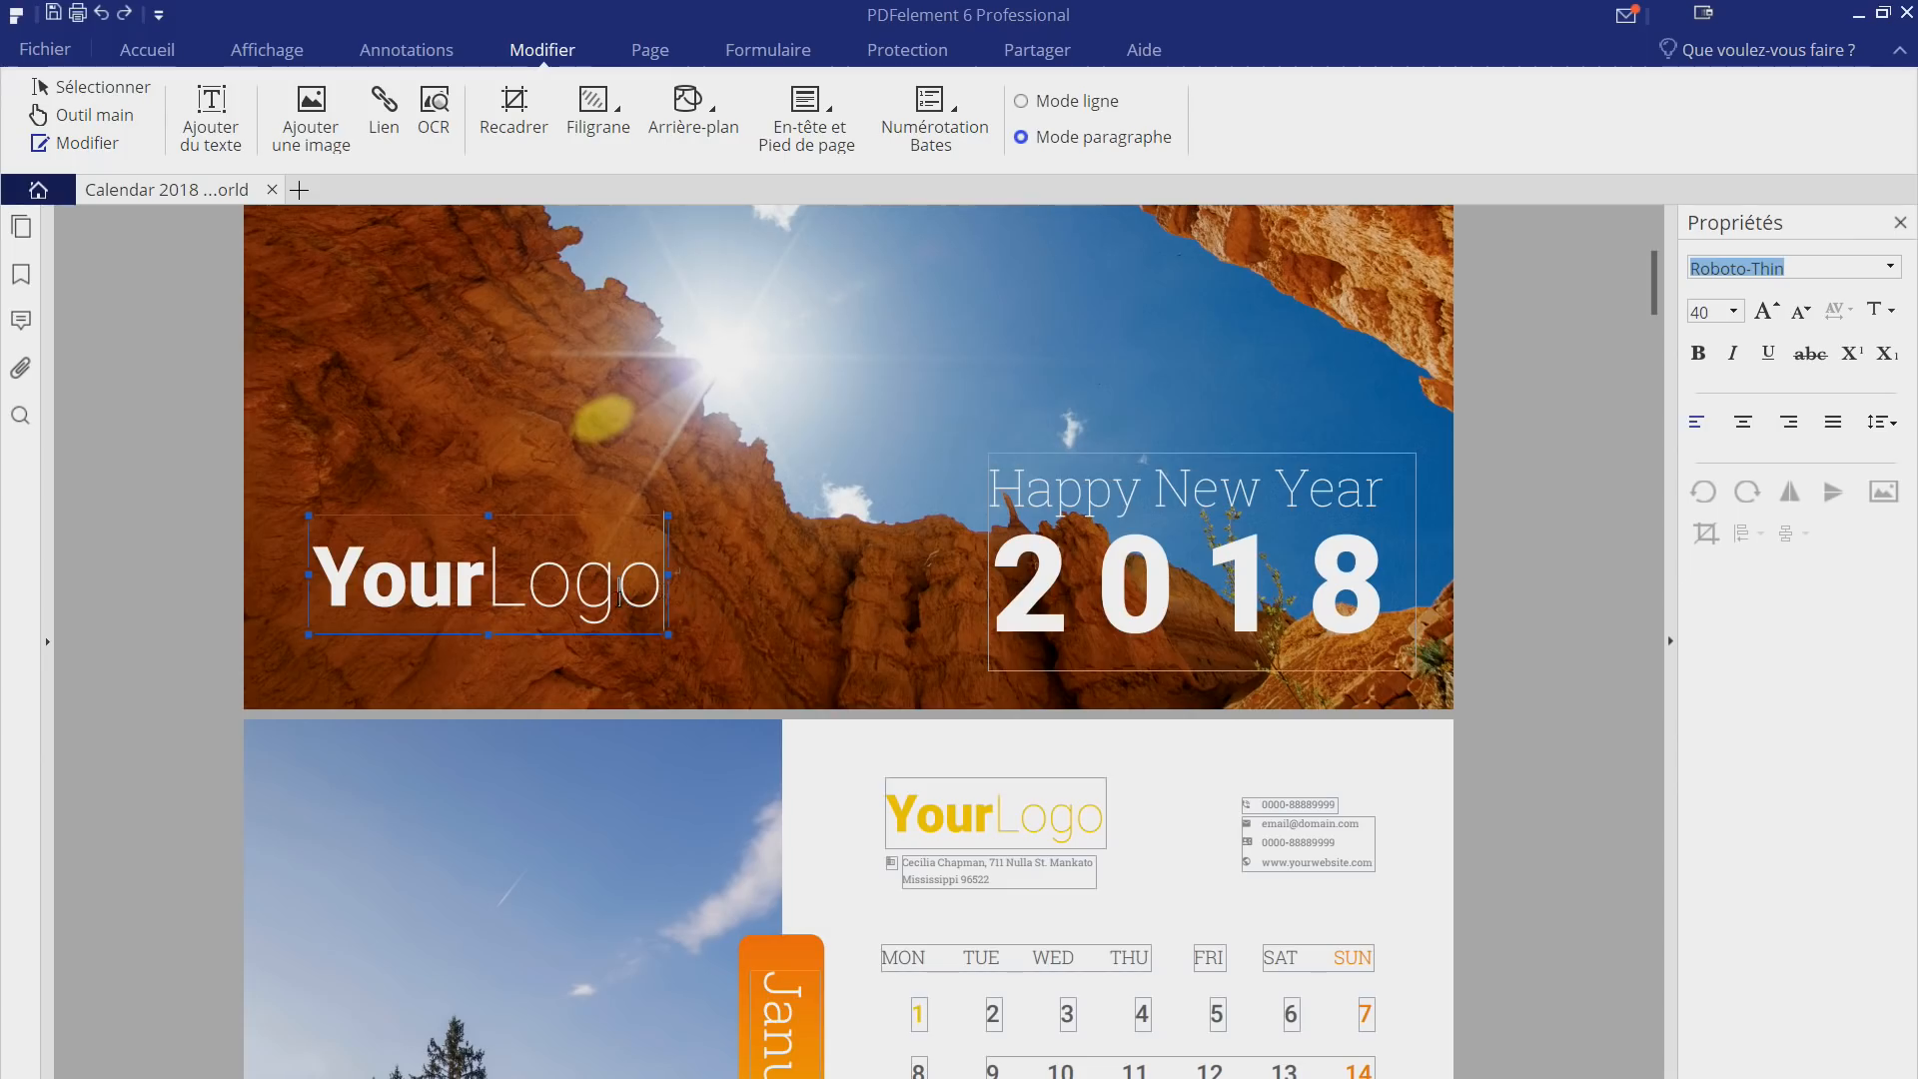
key("BackSpace")
key("BackSpace")
key("BackSpace")
key("BackSpace")
key("BackSpace")
key("BackSpace")
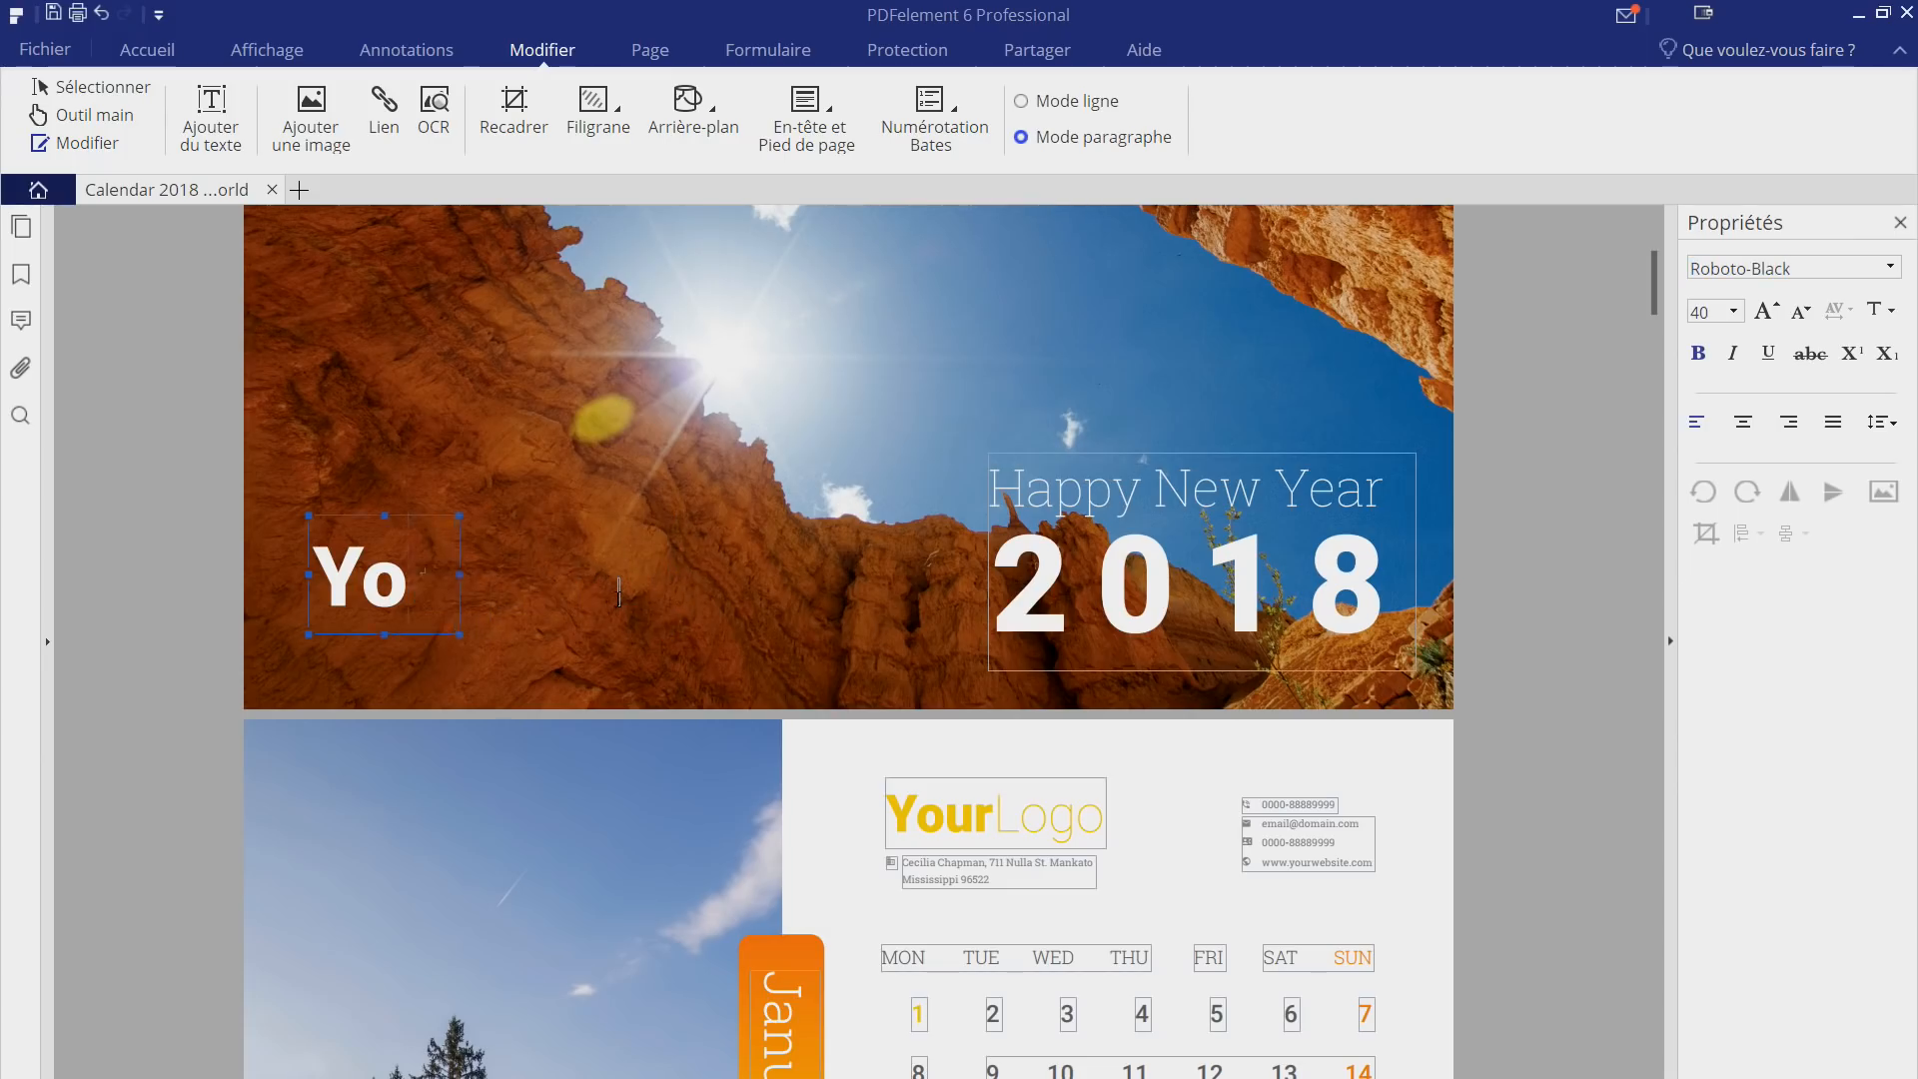
key("BackSpace")
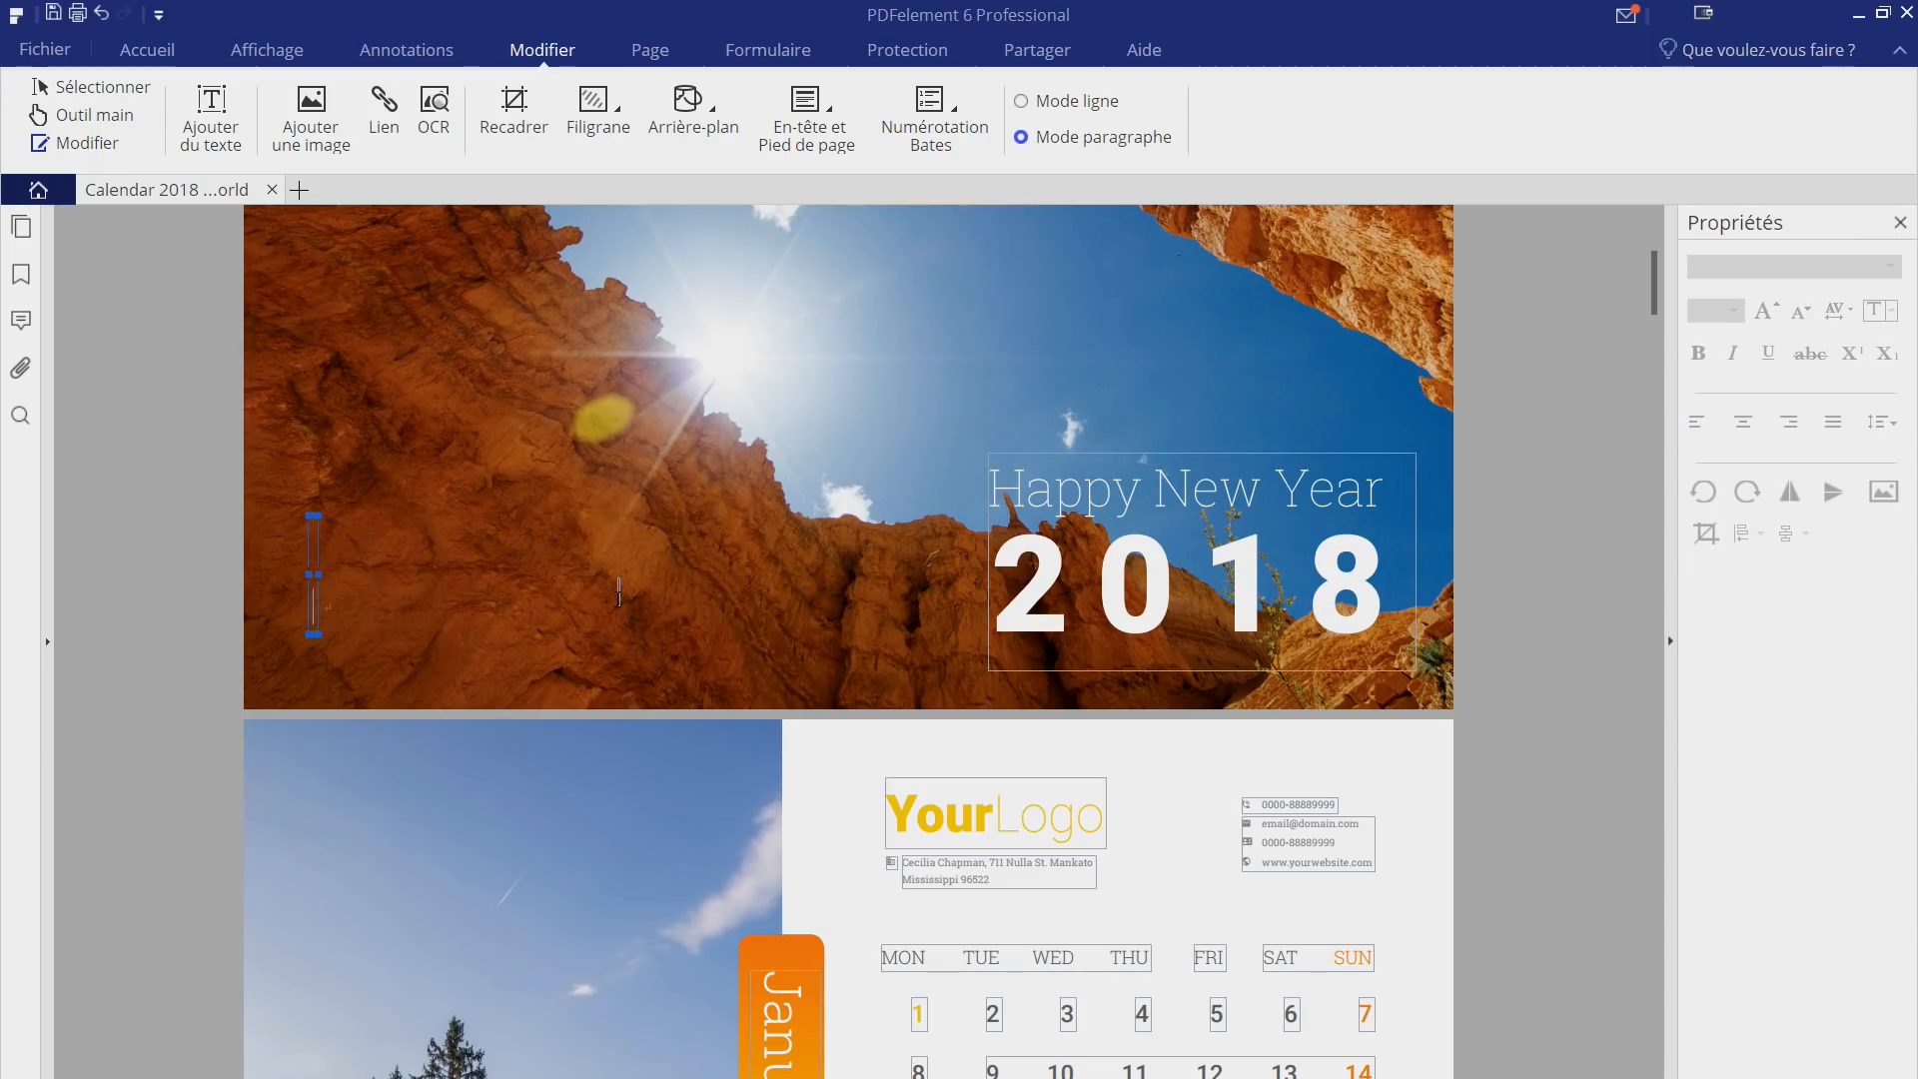
type("It")
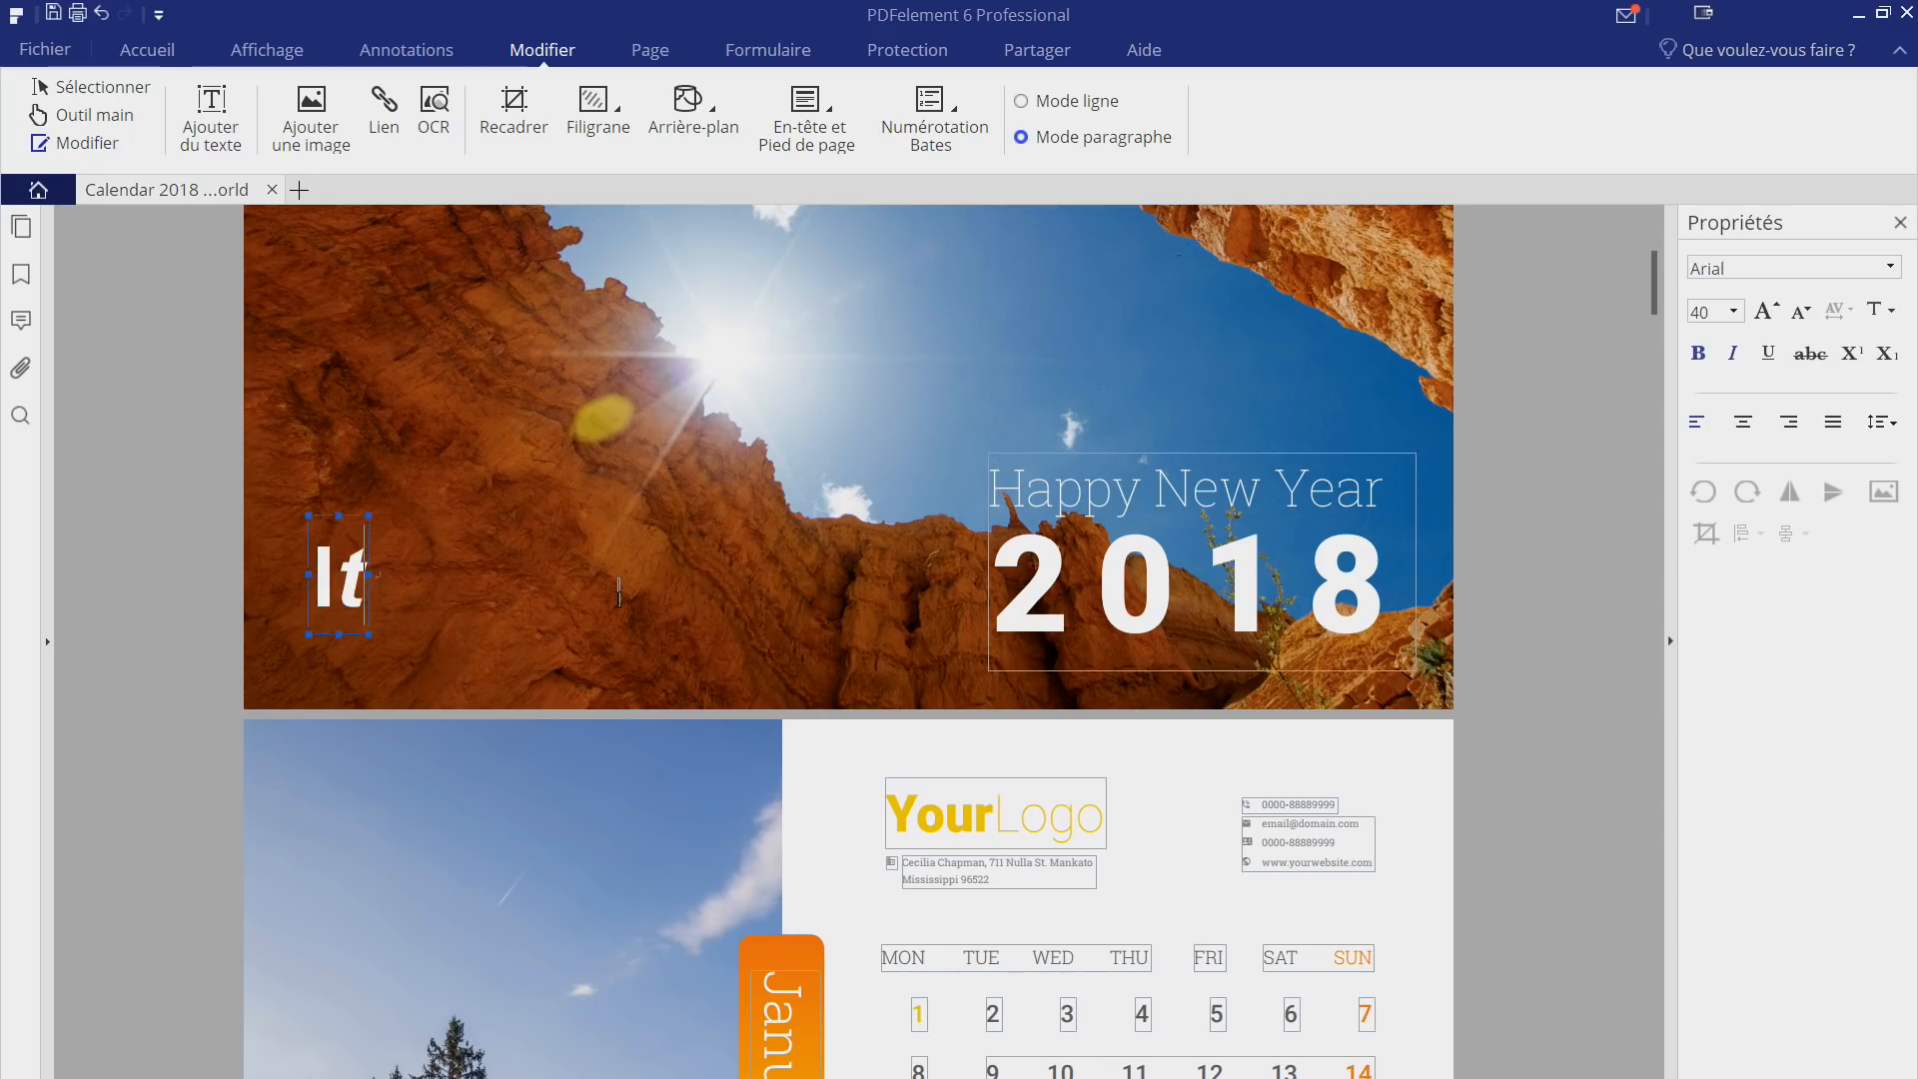
type("EC")
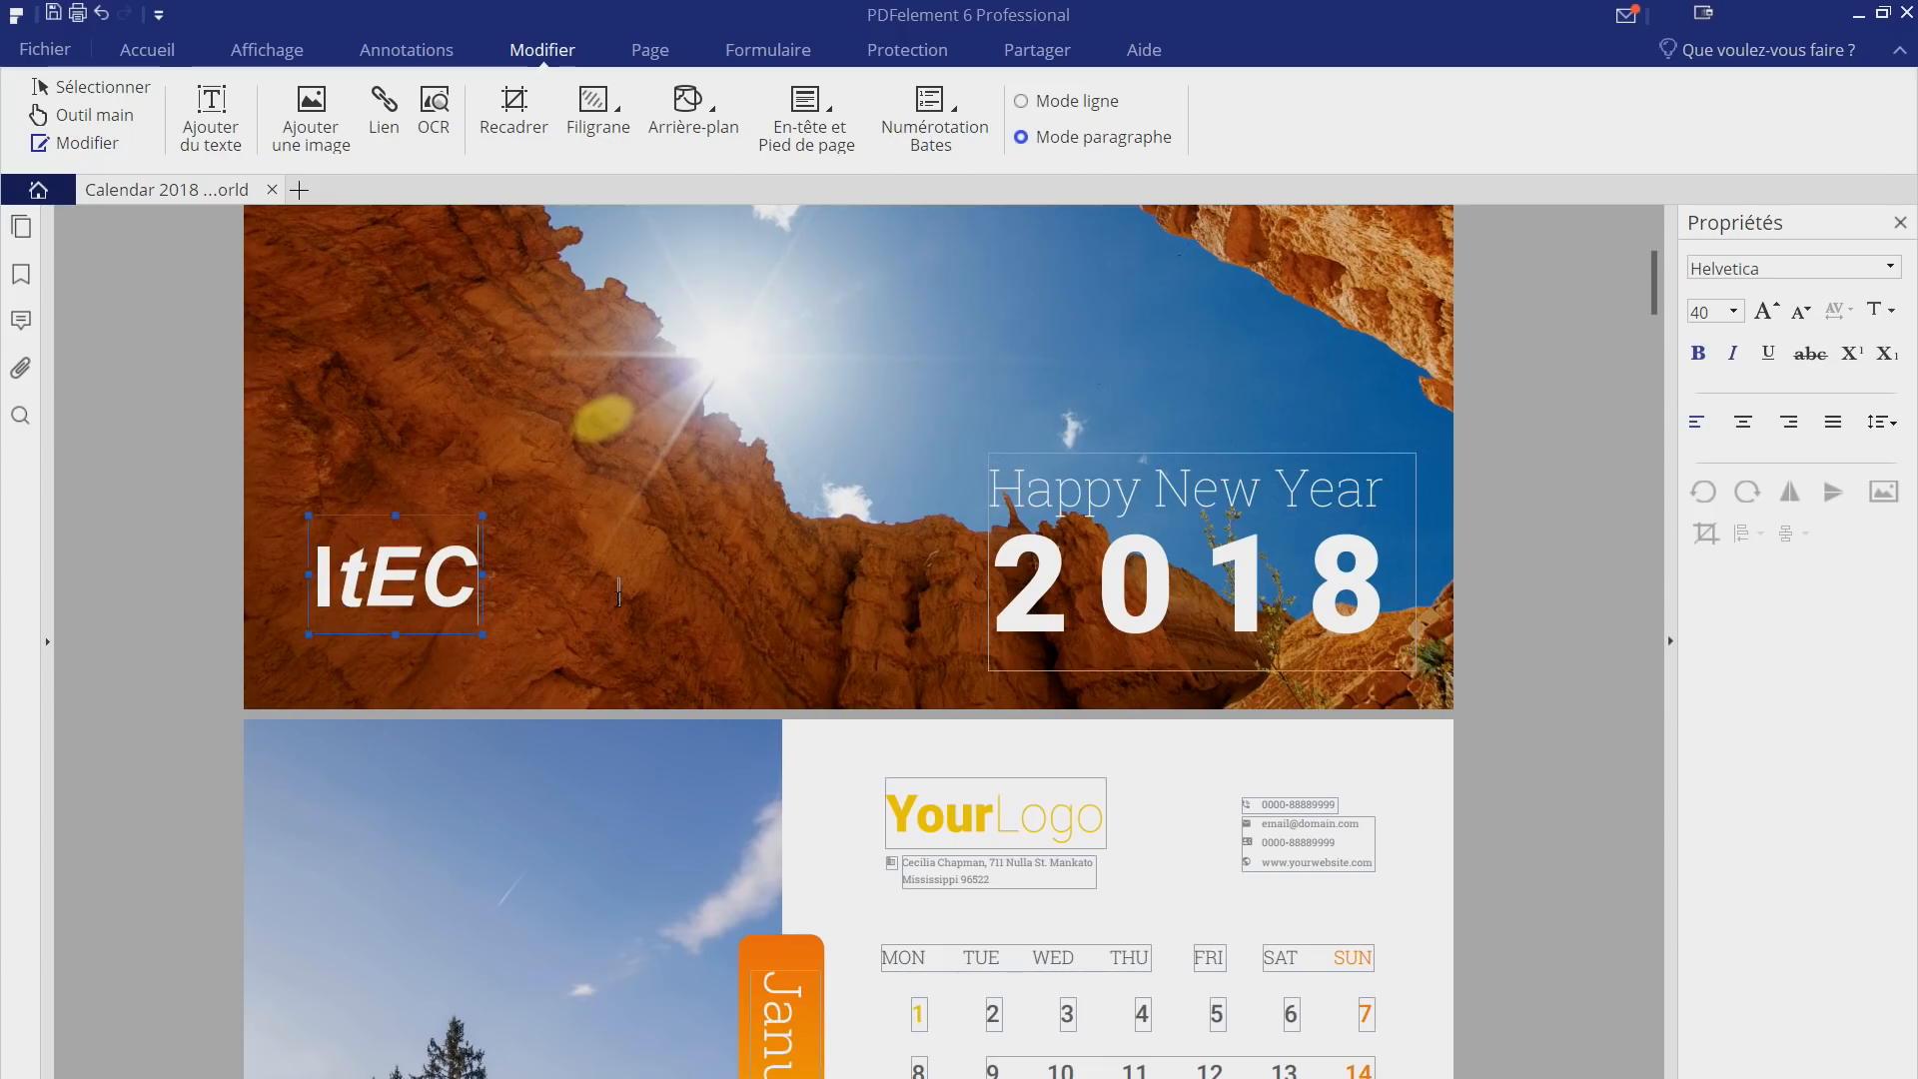
type("H STORE")
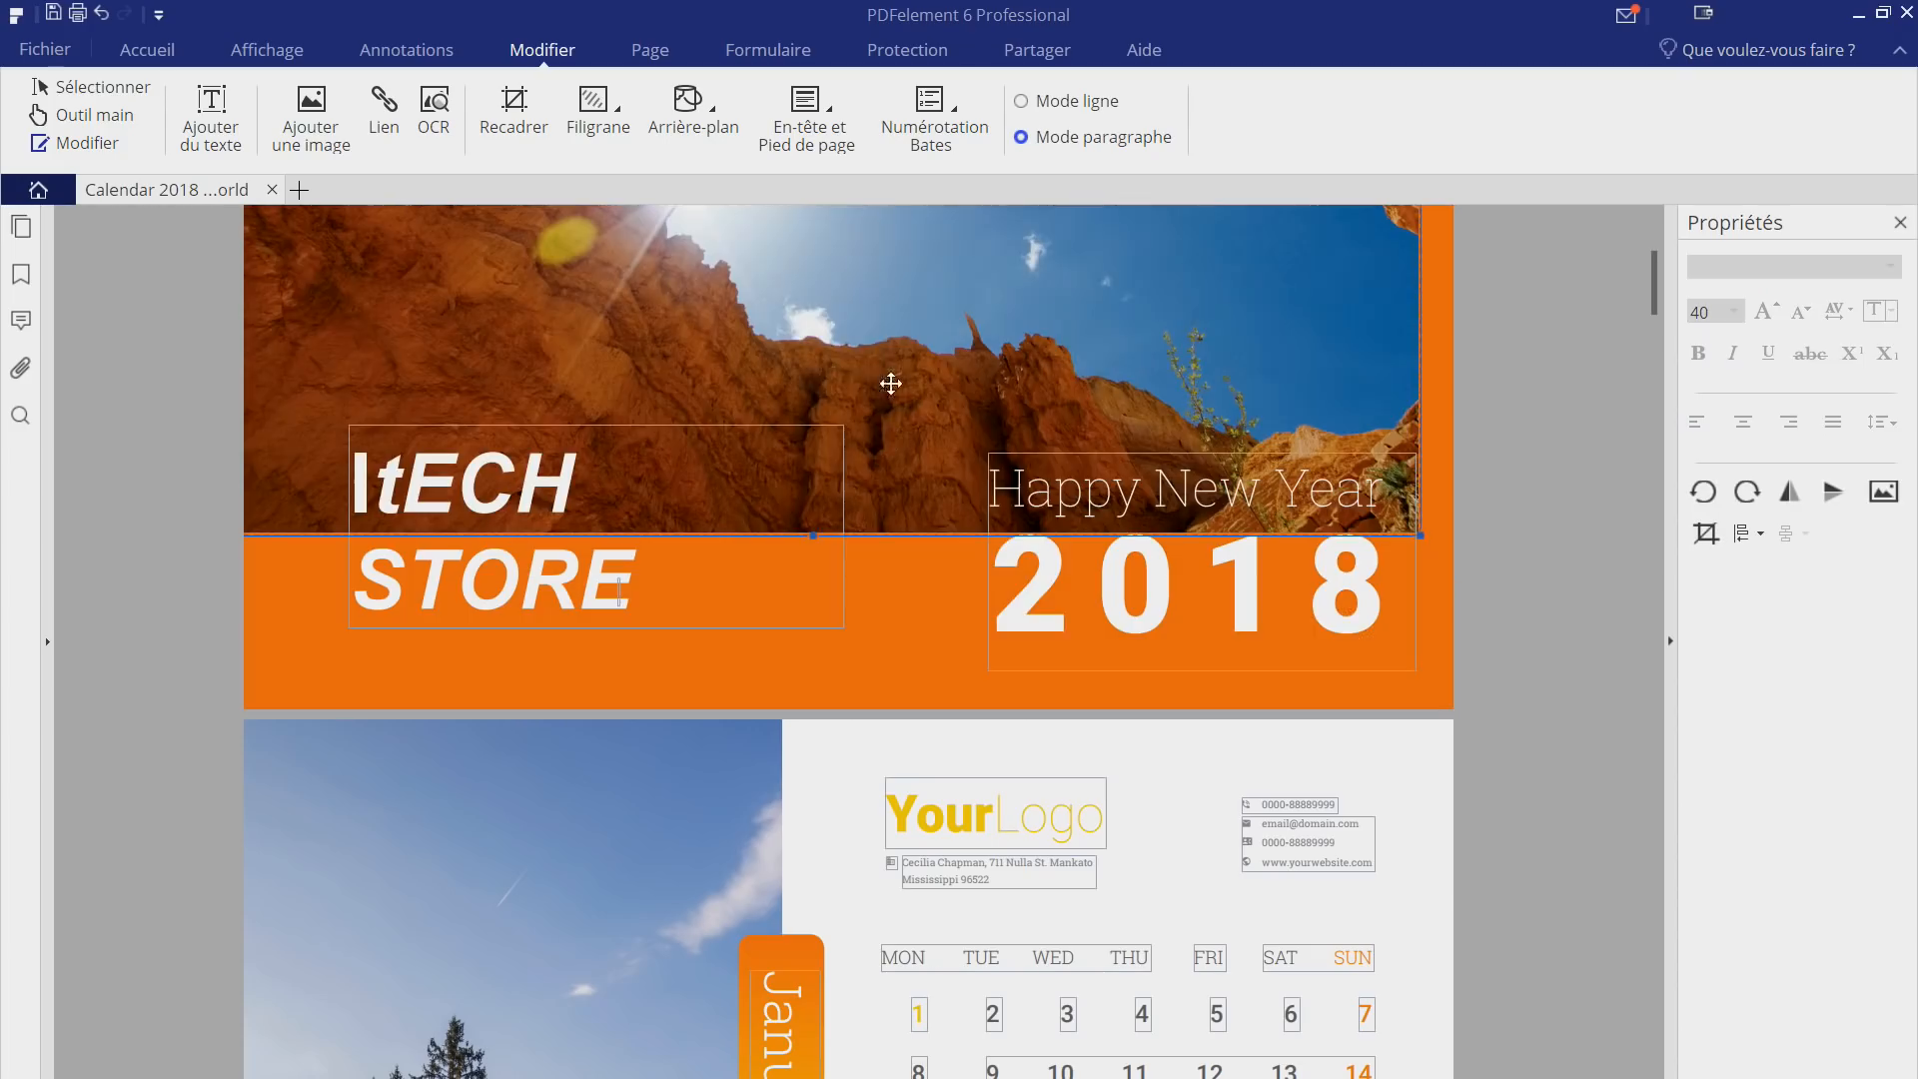
Step: Delete the canyon photo and the orange background behind it from the calendar cover
right_click(809, 336)
left_click(877, 419)
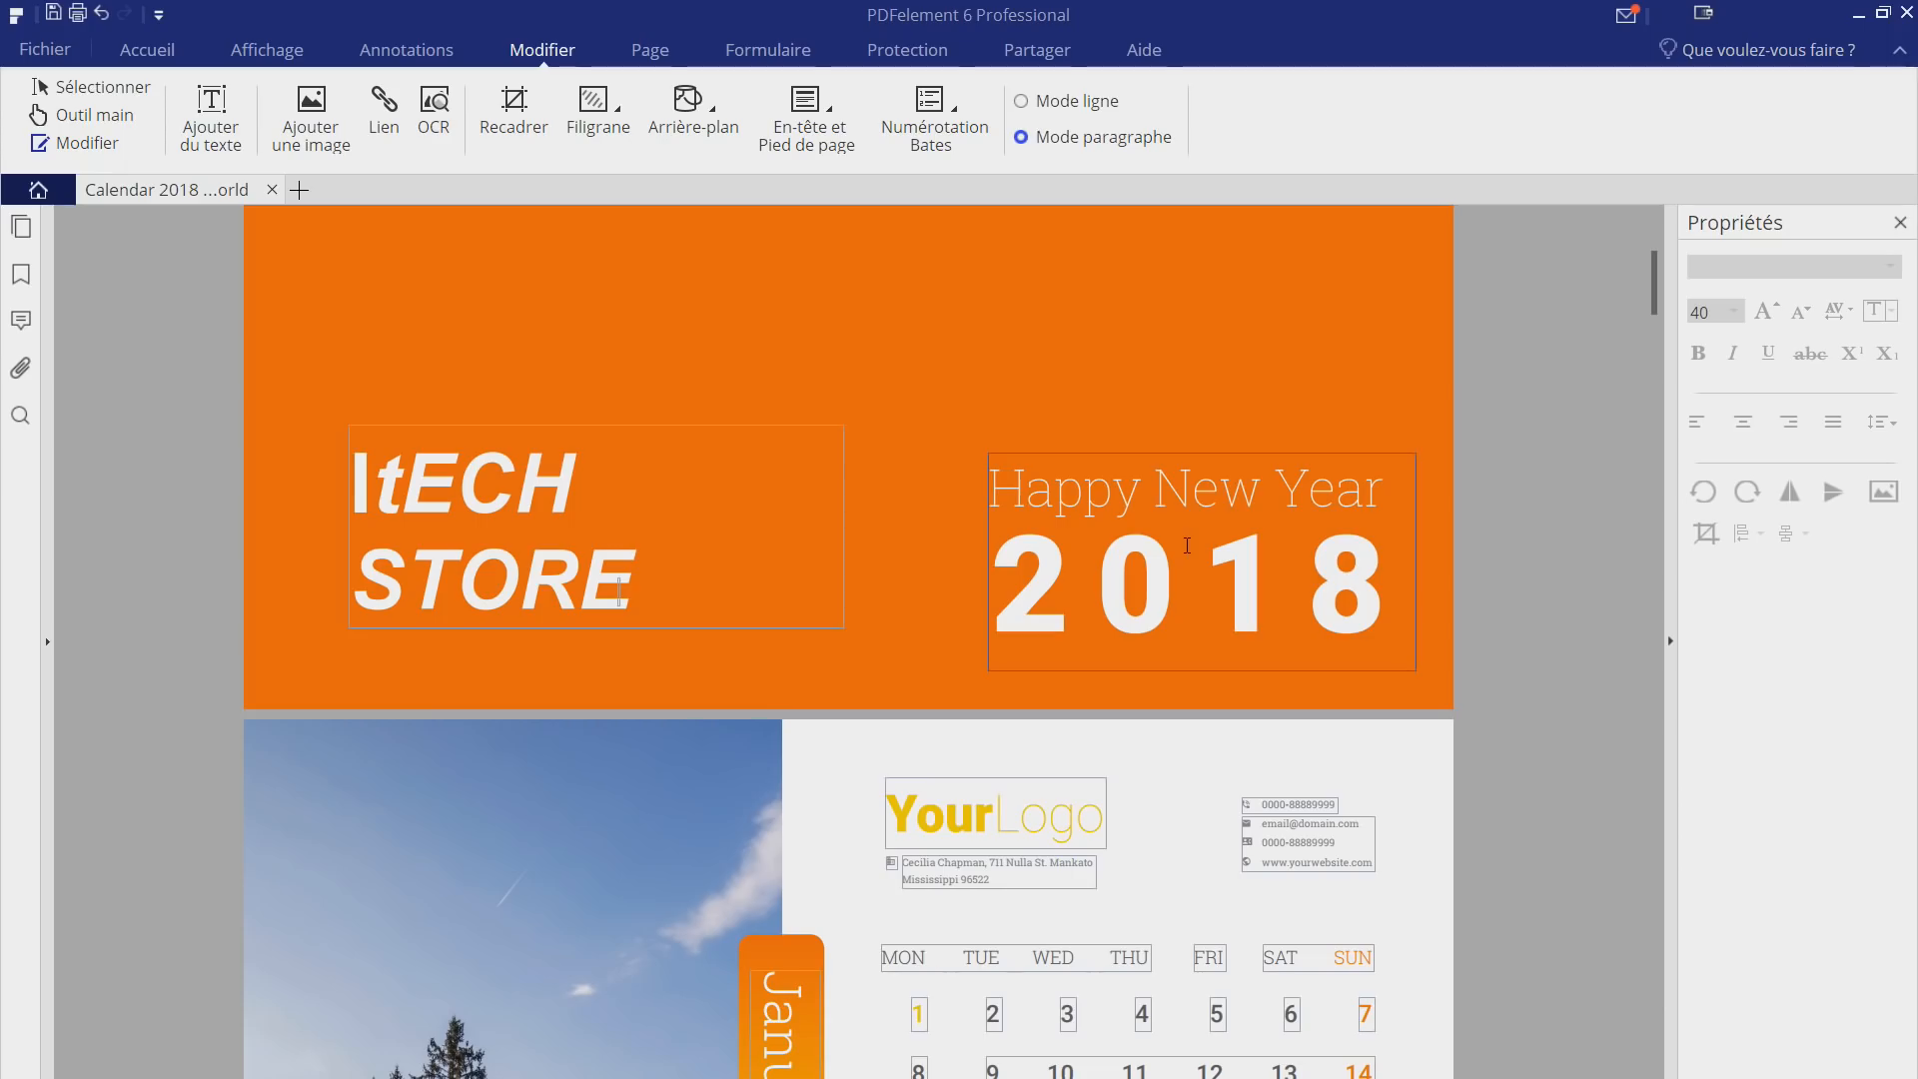
right_click(902, 390)
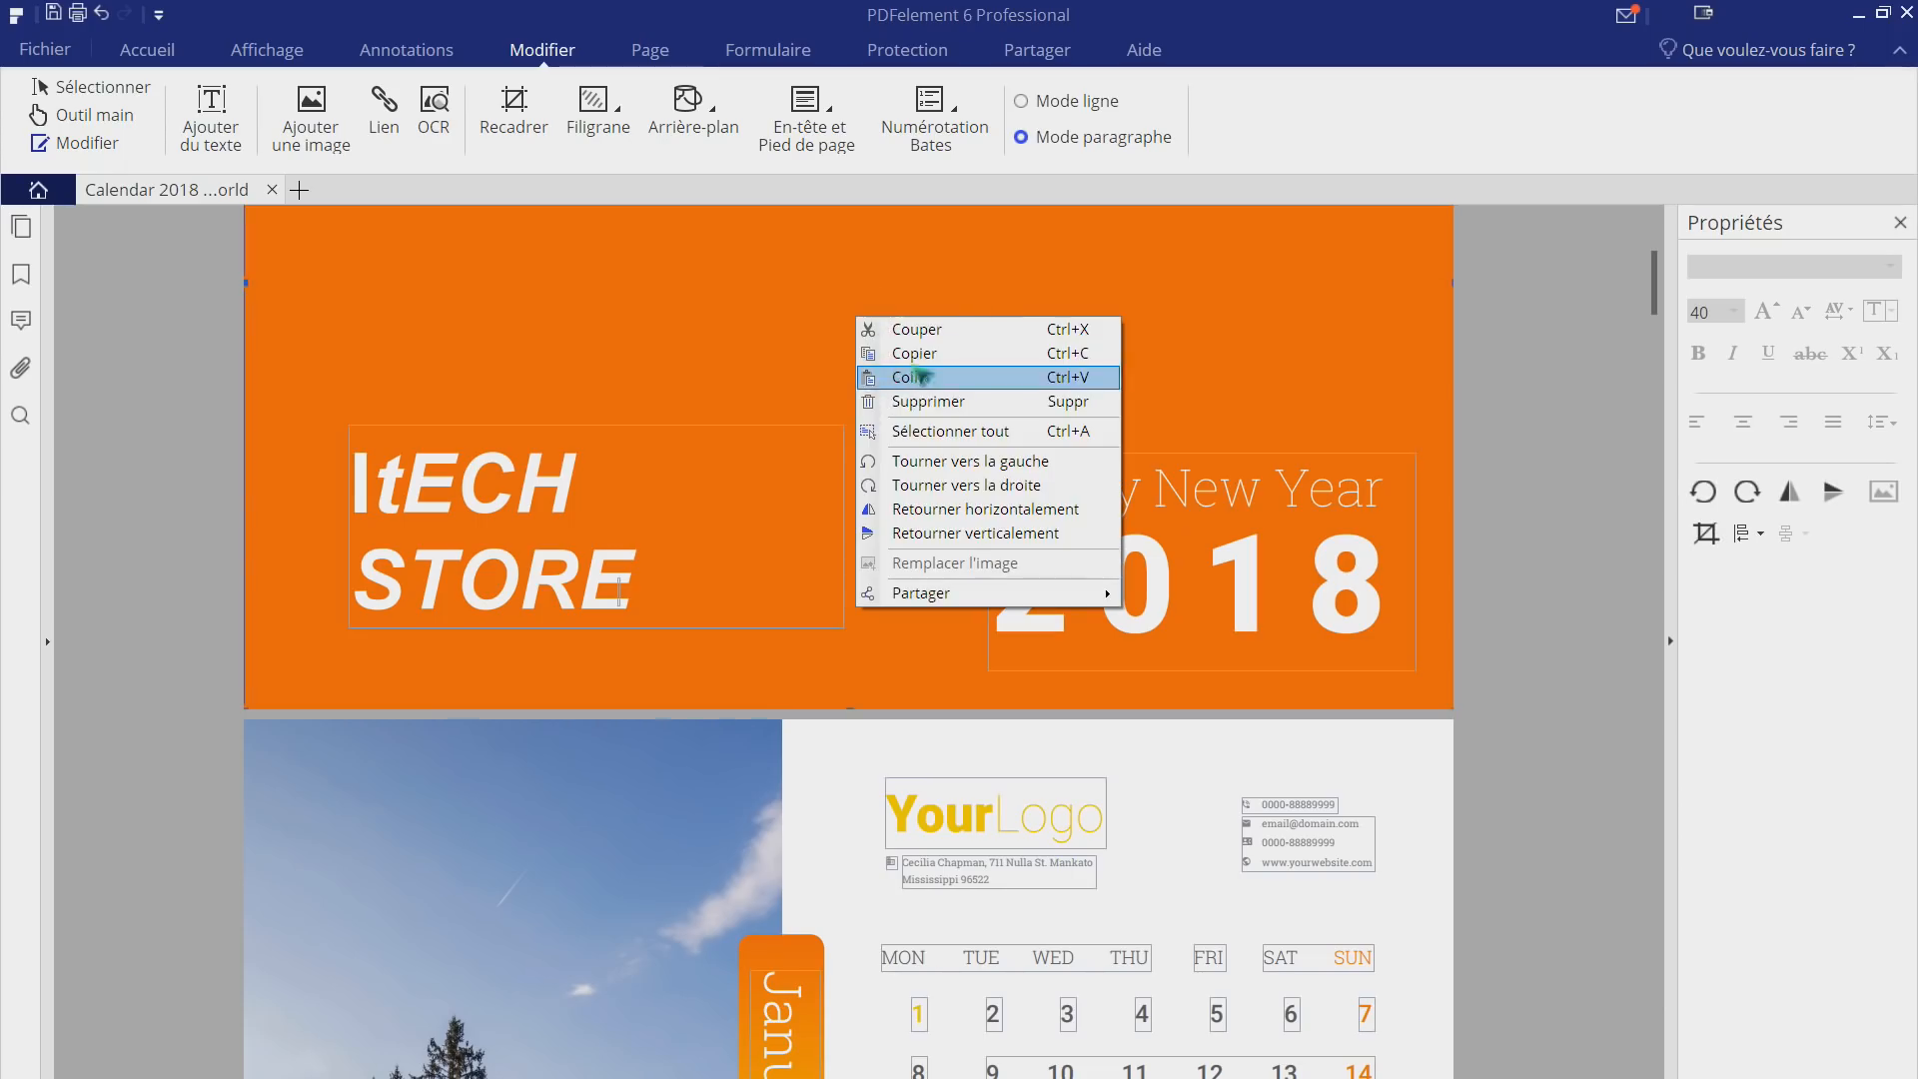
left_click(914, 401)
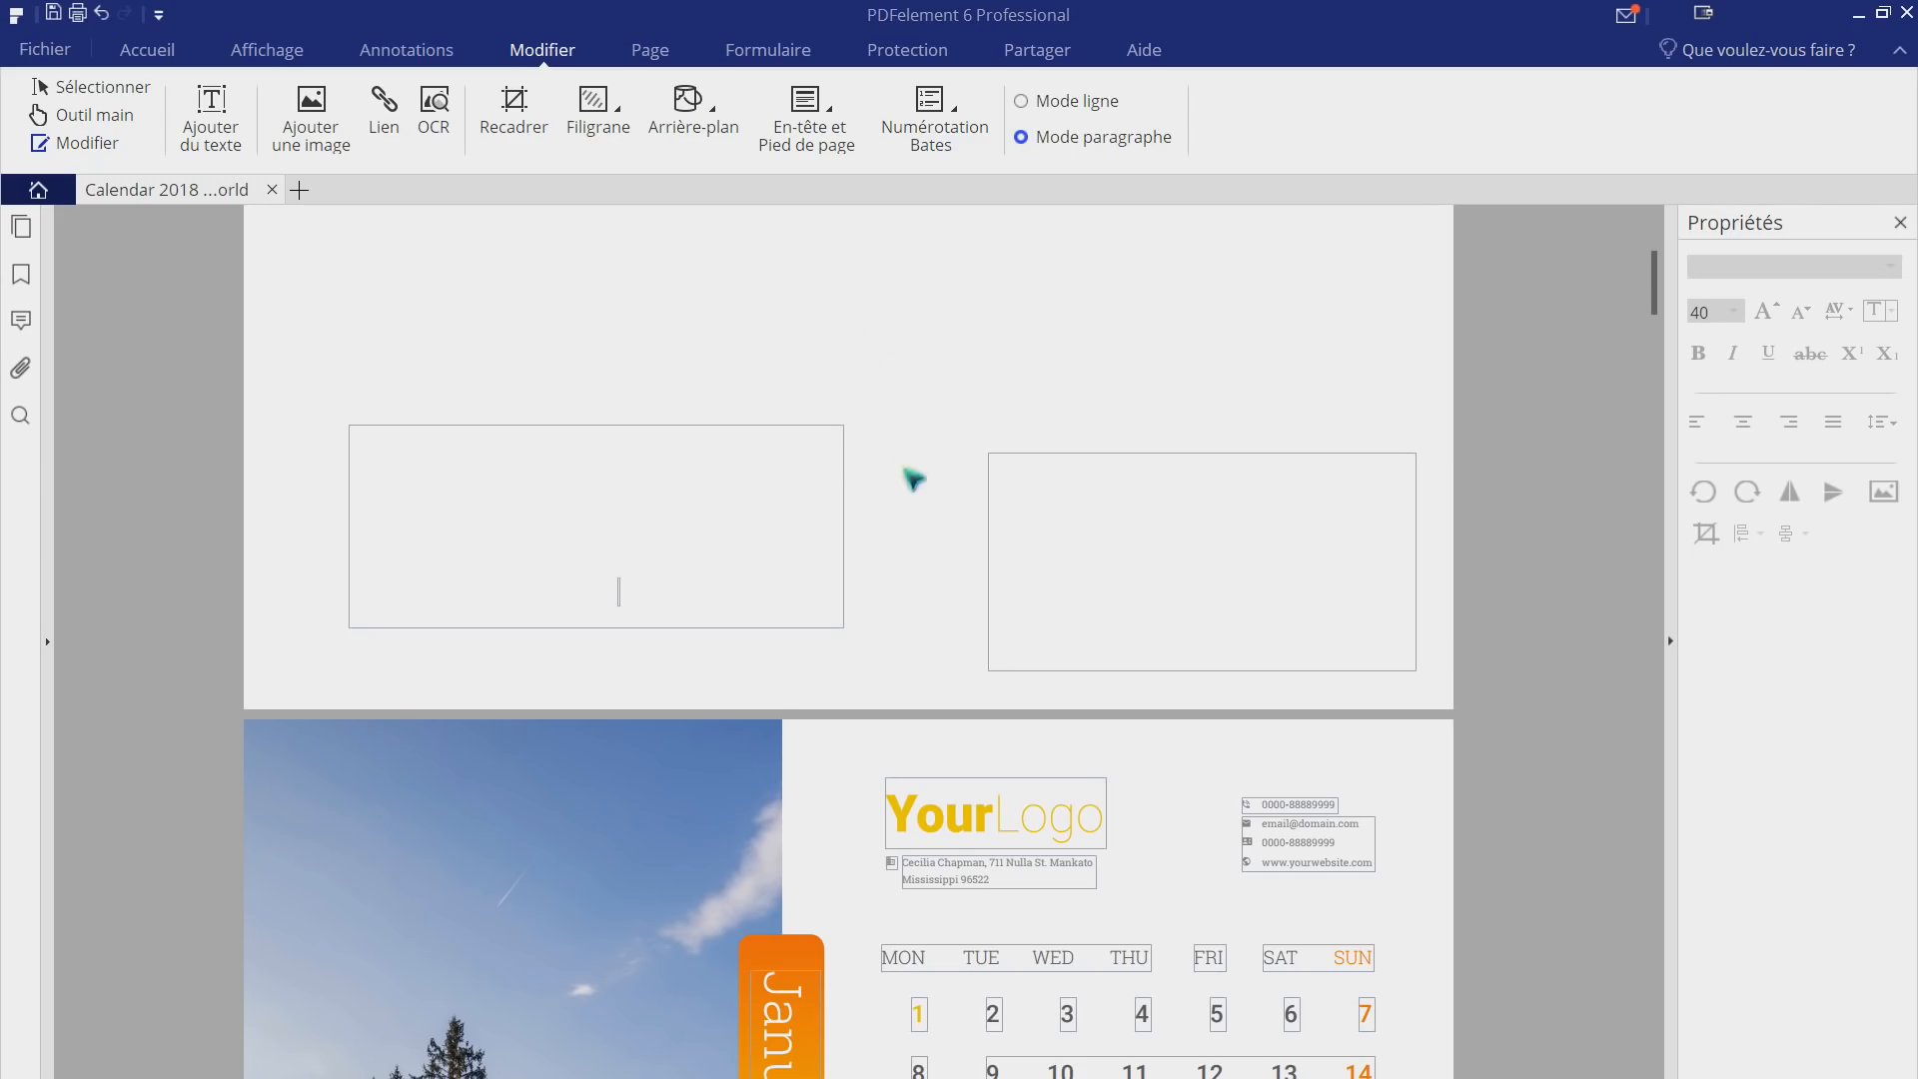
Step: Digitally sign the January page as iTech Store in Style standard, placing the signature area over the dotted note lines below the dates
scroll(908, 475, "down", 7)
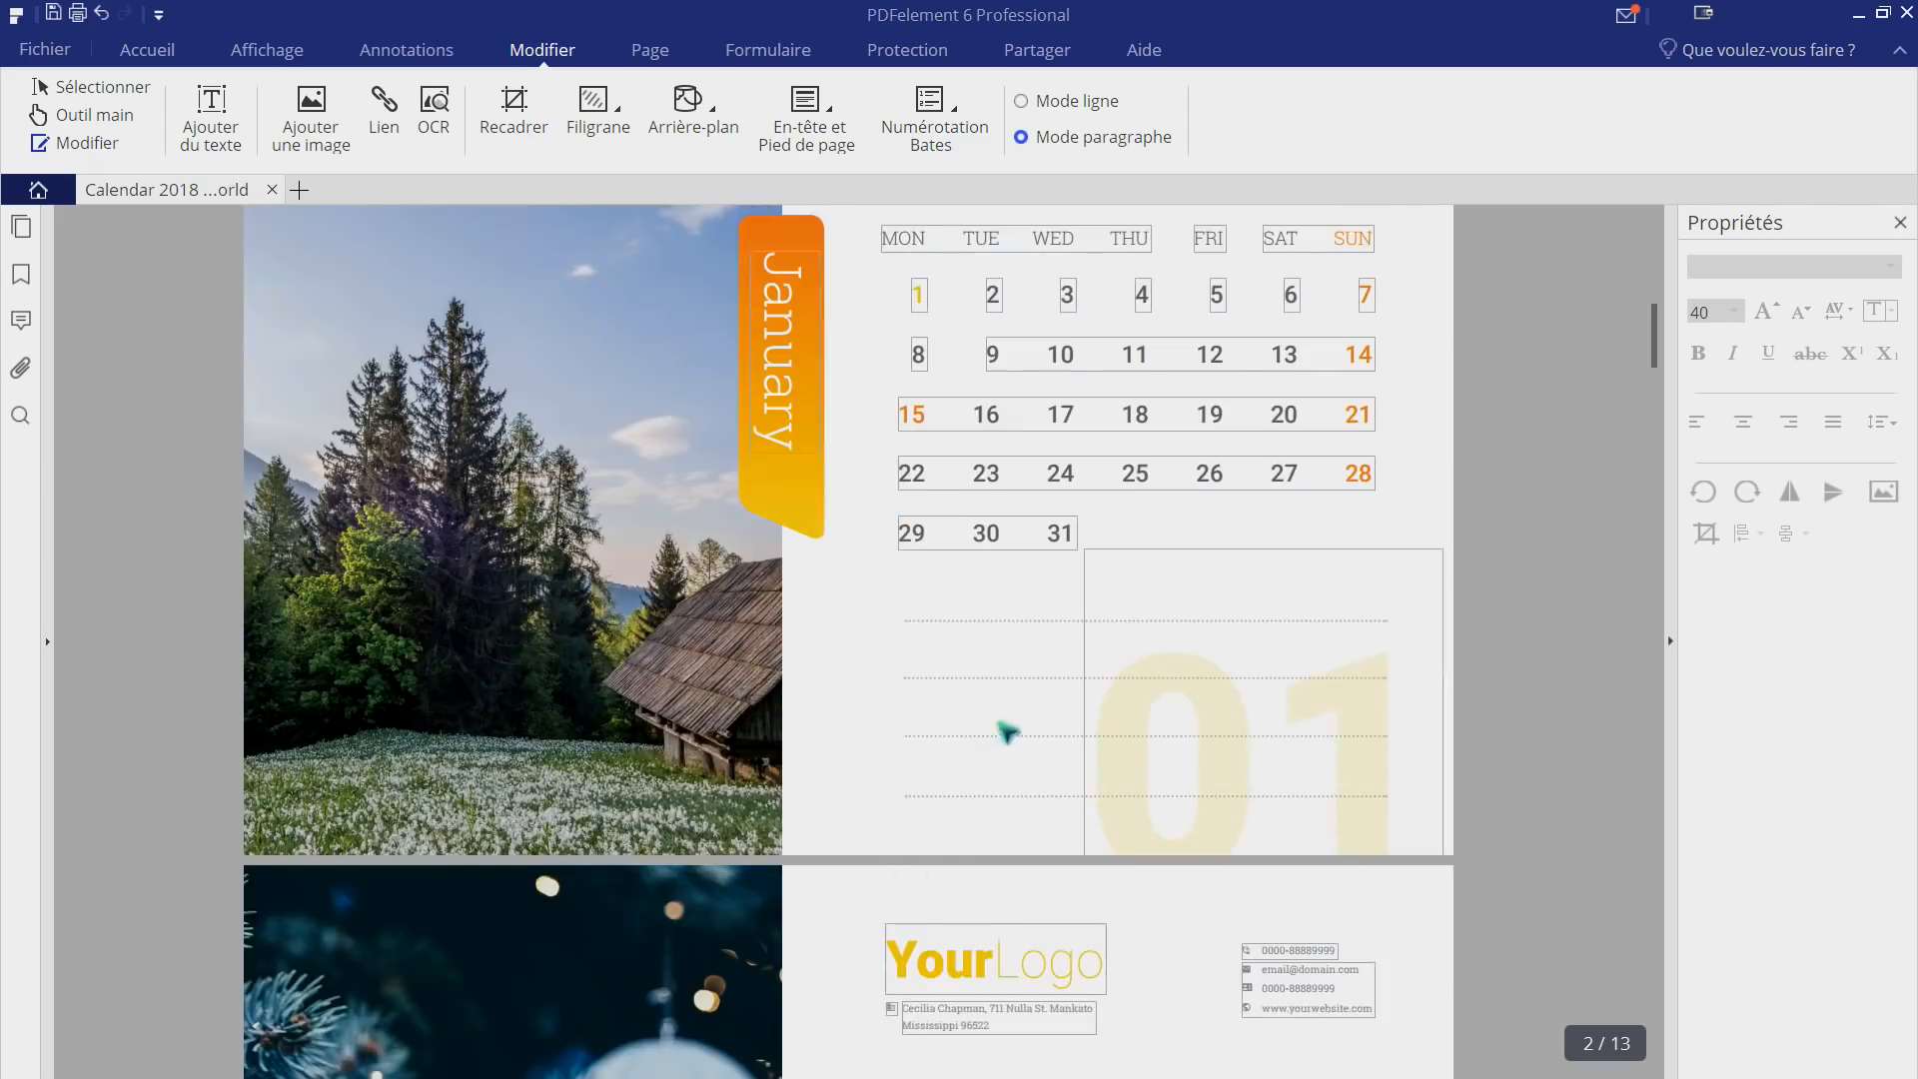
left_click(770, 52)
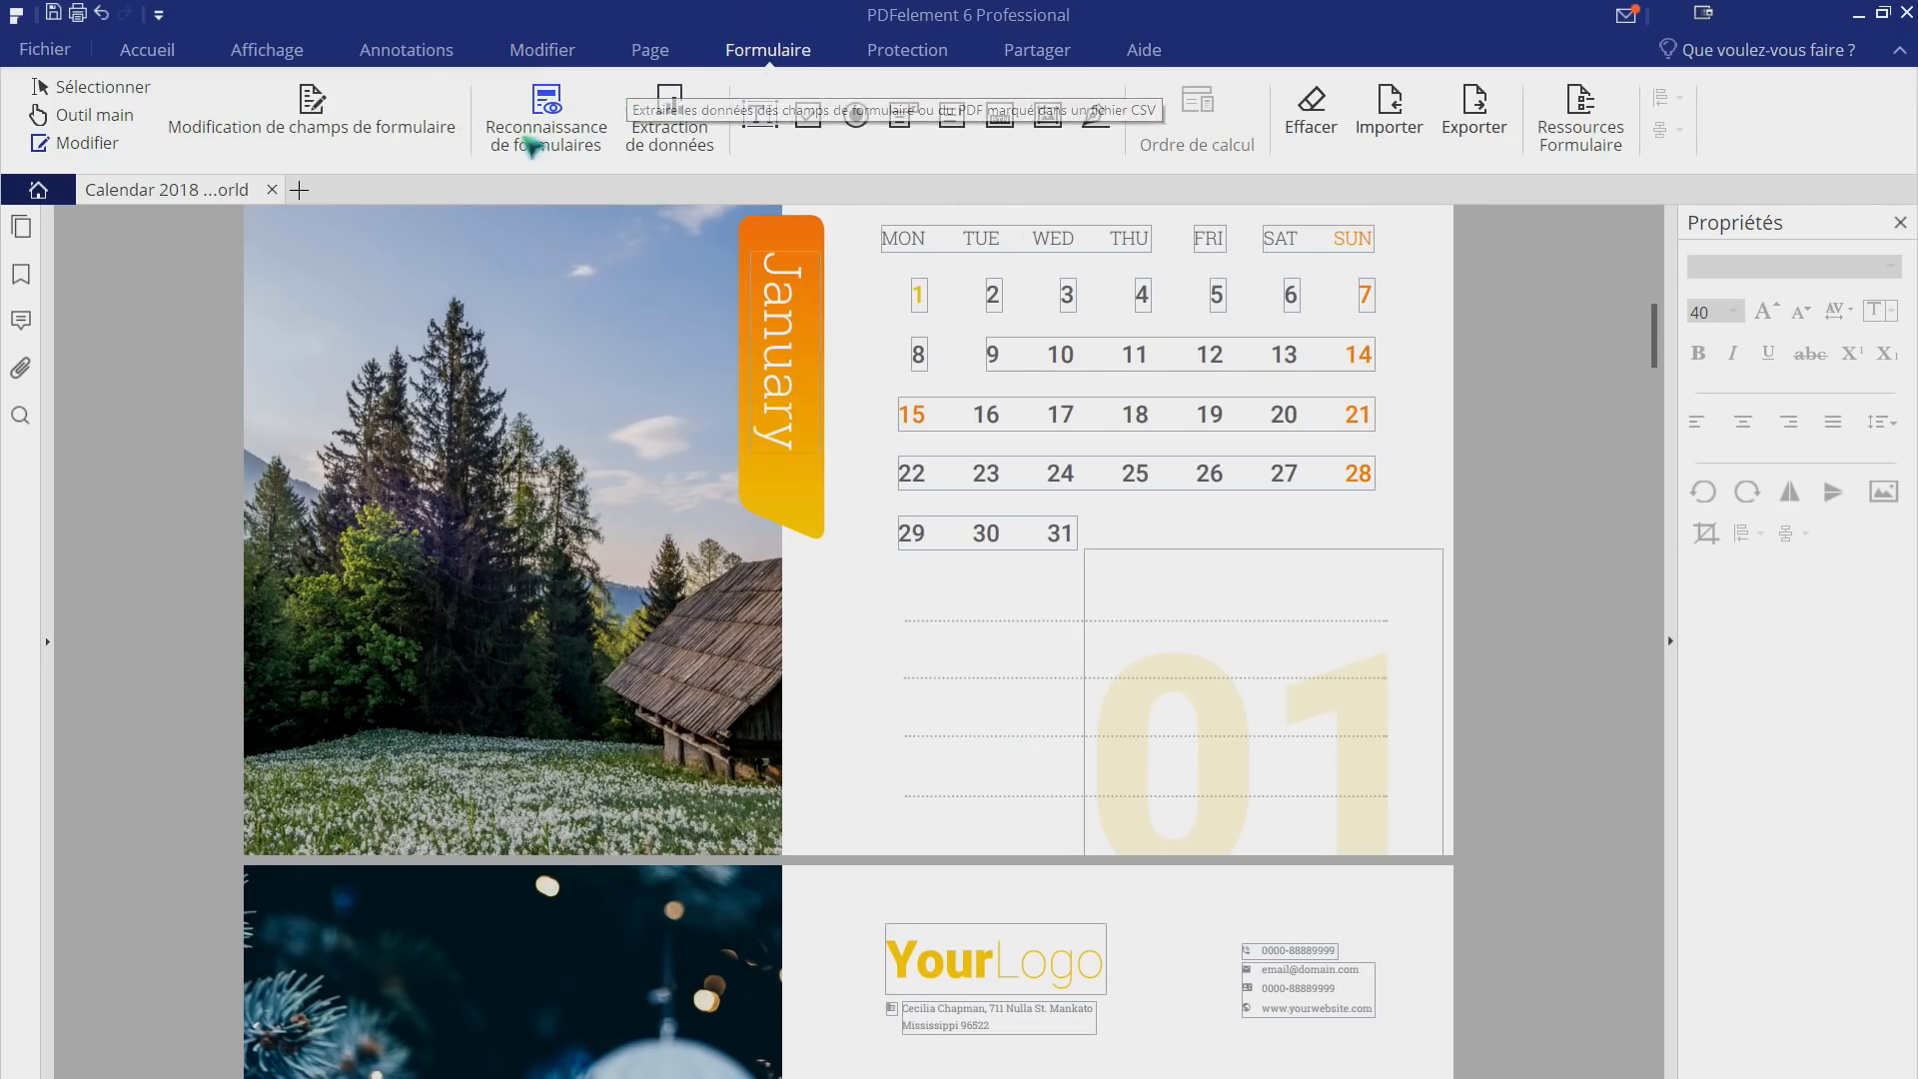
left_click(906, 50)
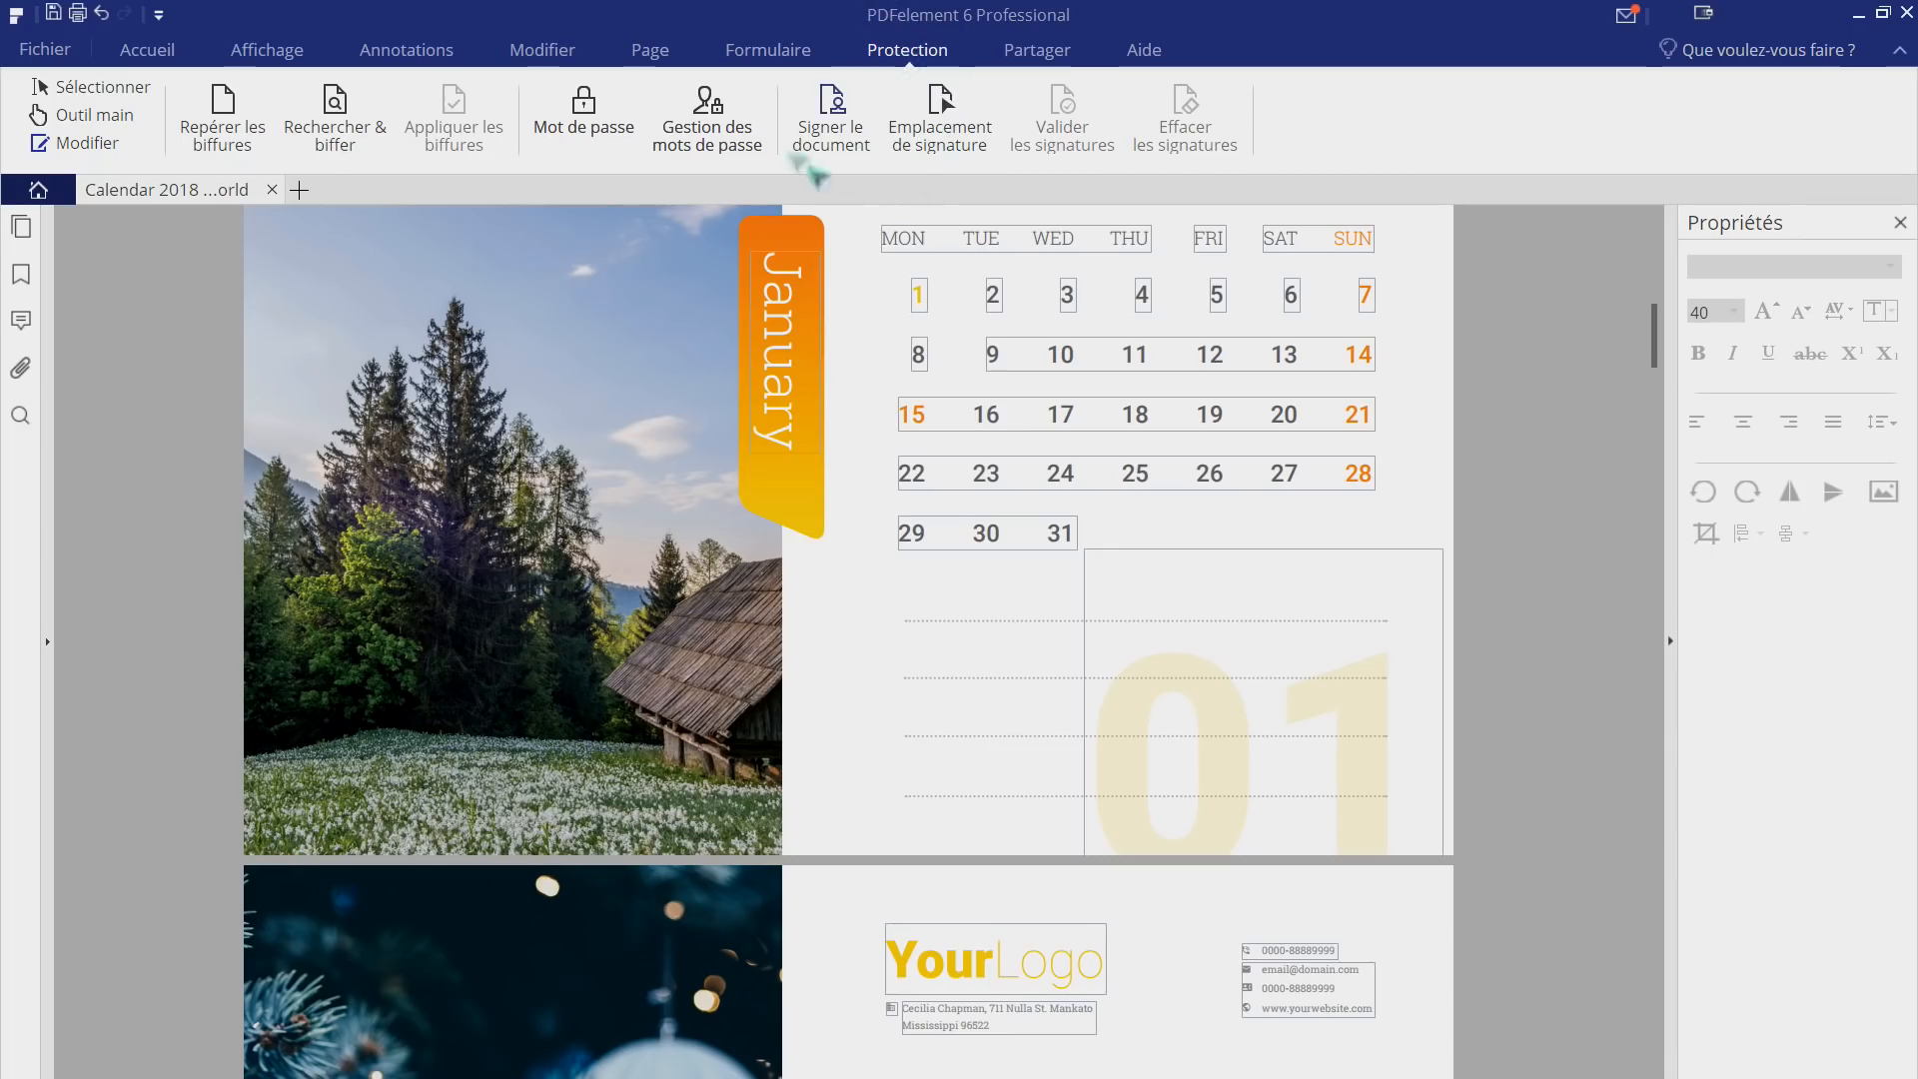
left_click(837, 130)
left_click(1143, 603)
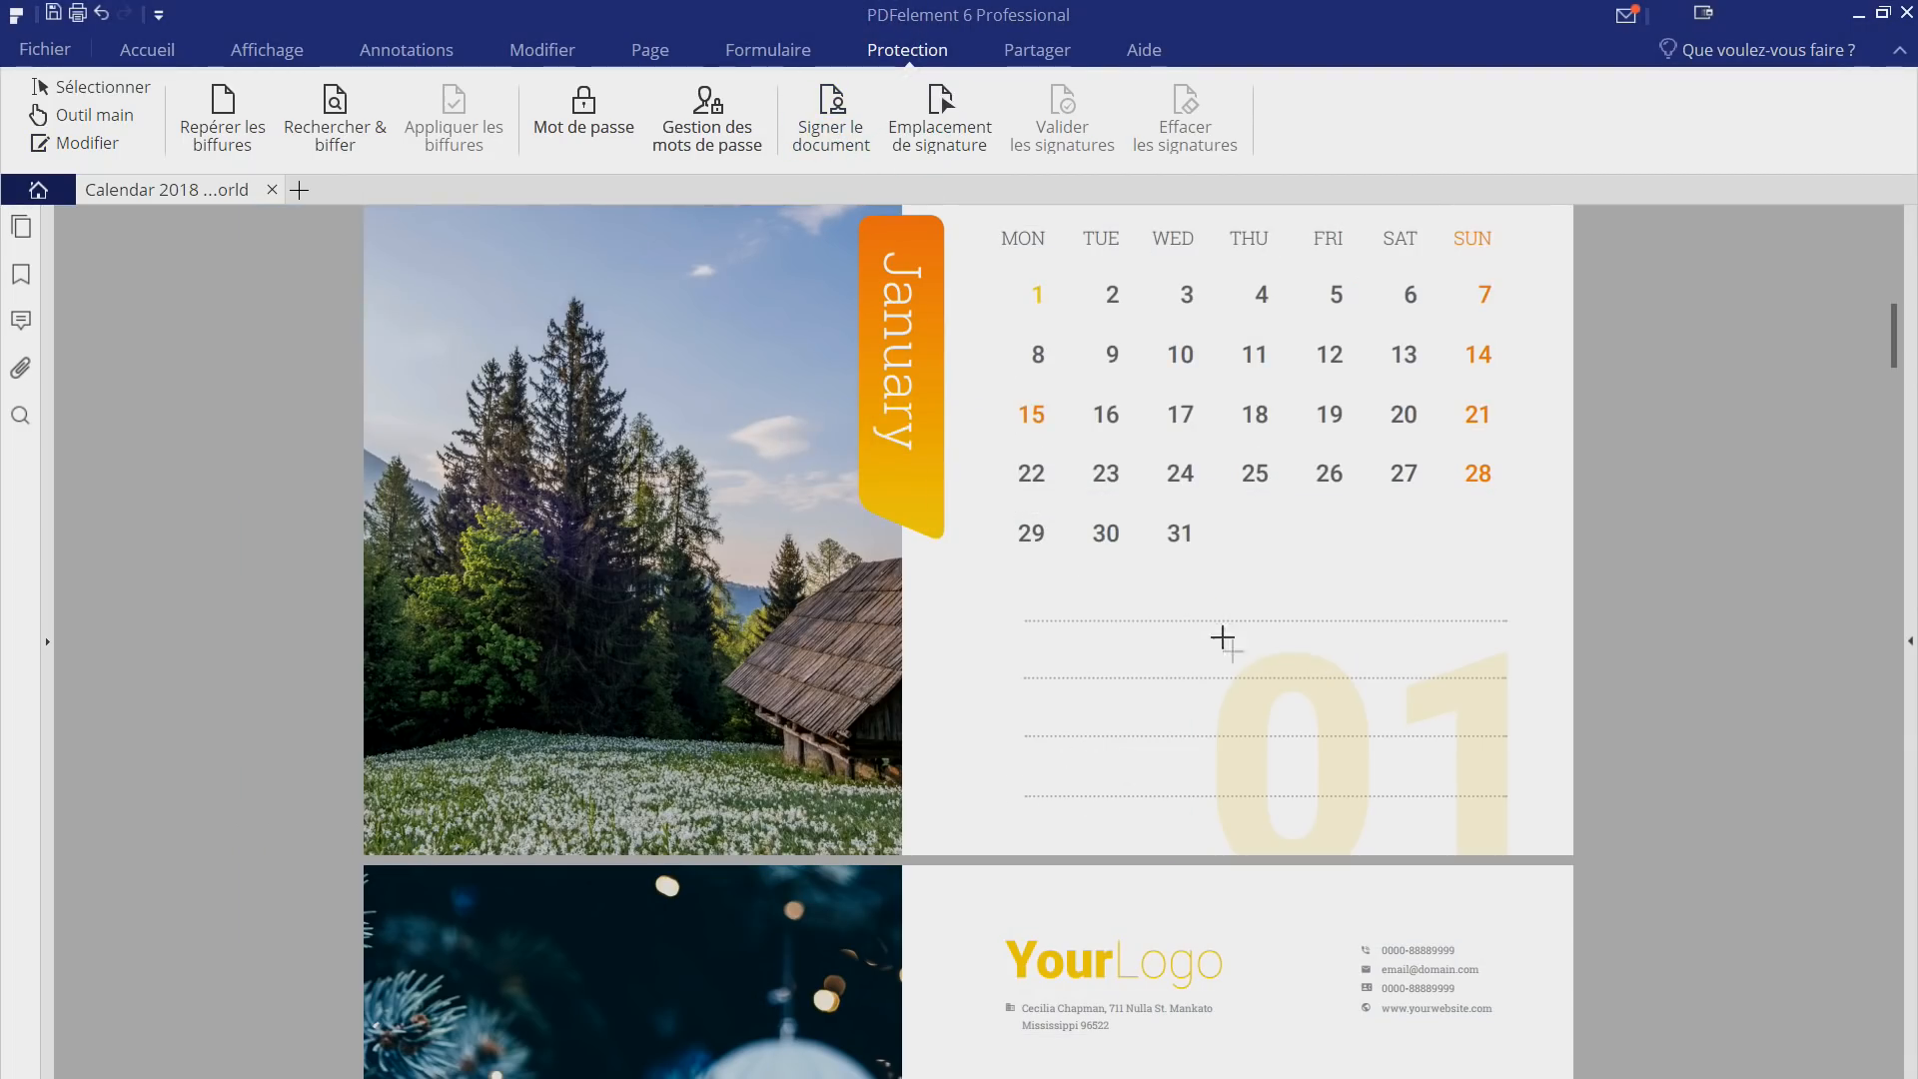
mouse_move(998, 619)
left_mouse_down()
mouse_move(1096, 792)
mouse_move(1443, 783)
mouse_move(1479, 825)
mouse_move(1156, 745)
mouse_move(1399, 775)
mouse_move(1435, 804)
left_mouse_up()
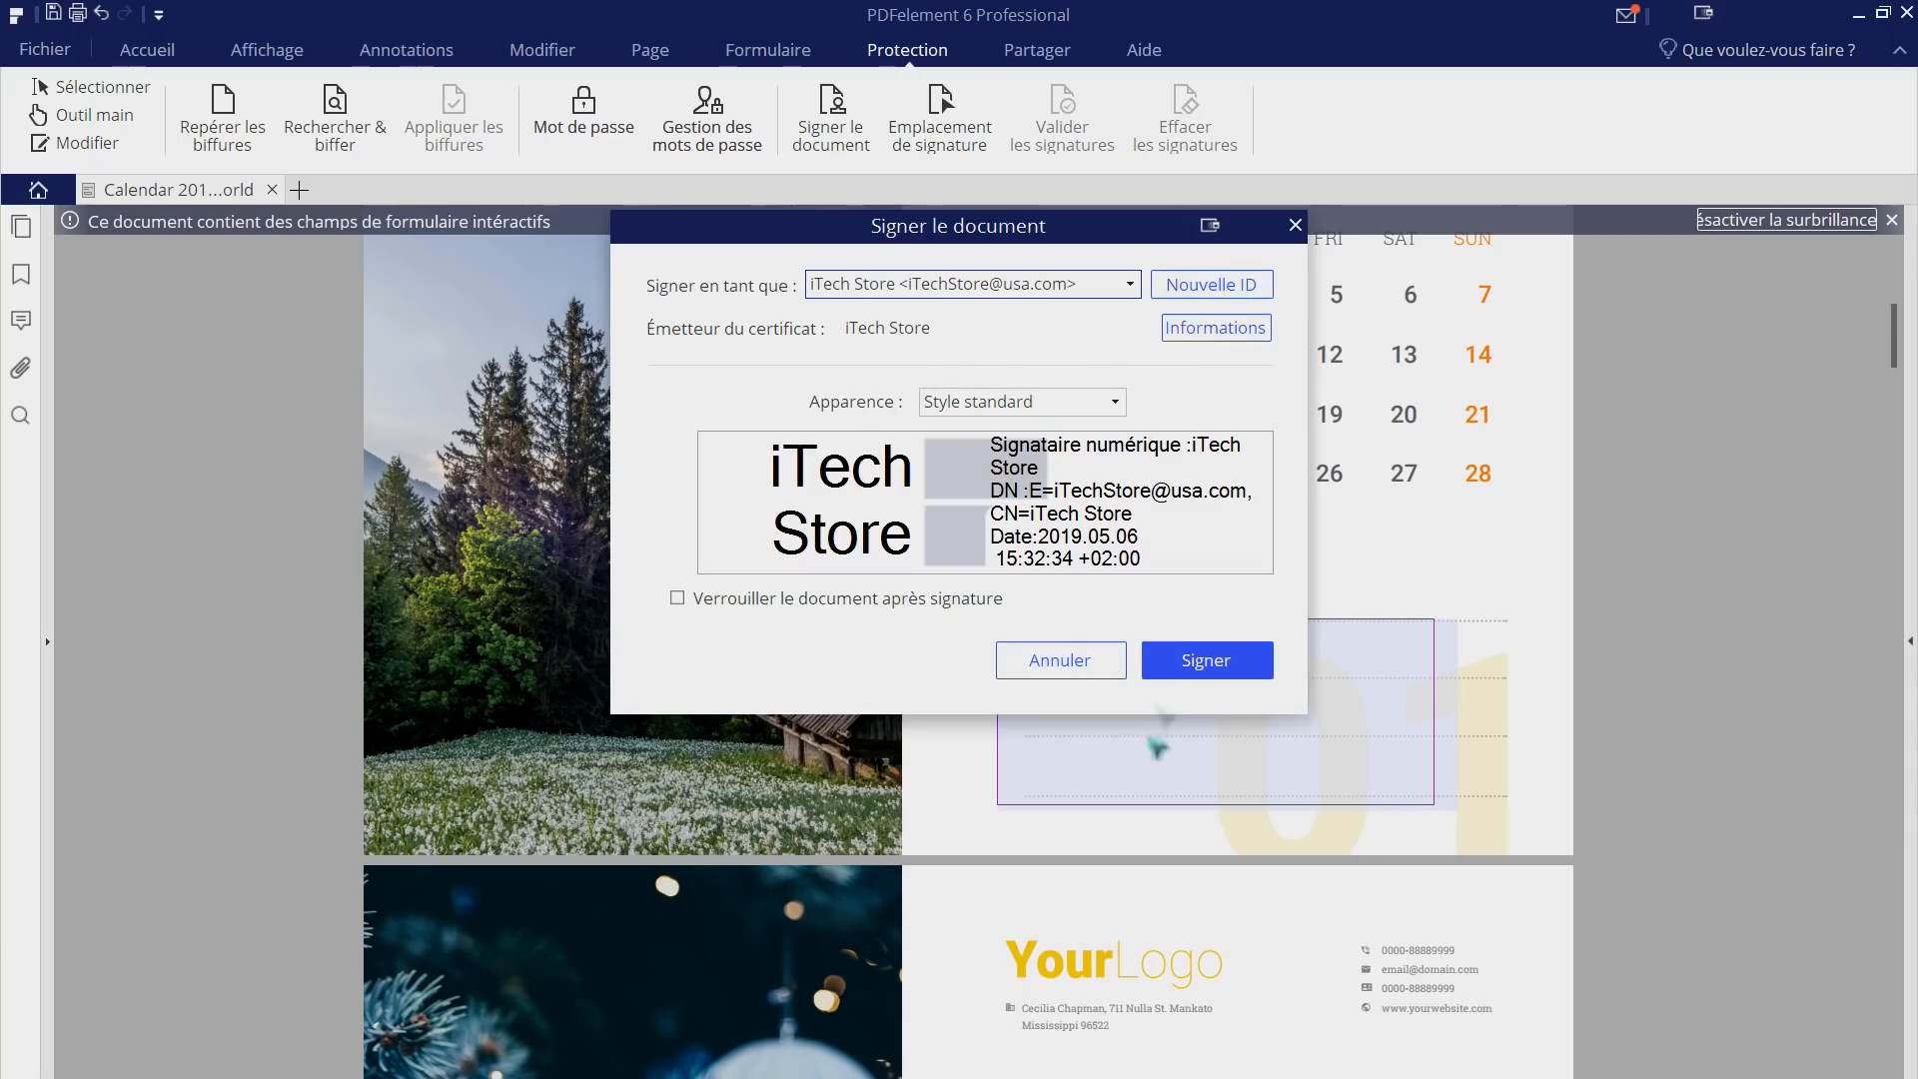
left_click(1205, 660)
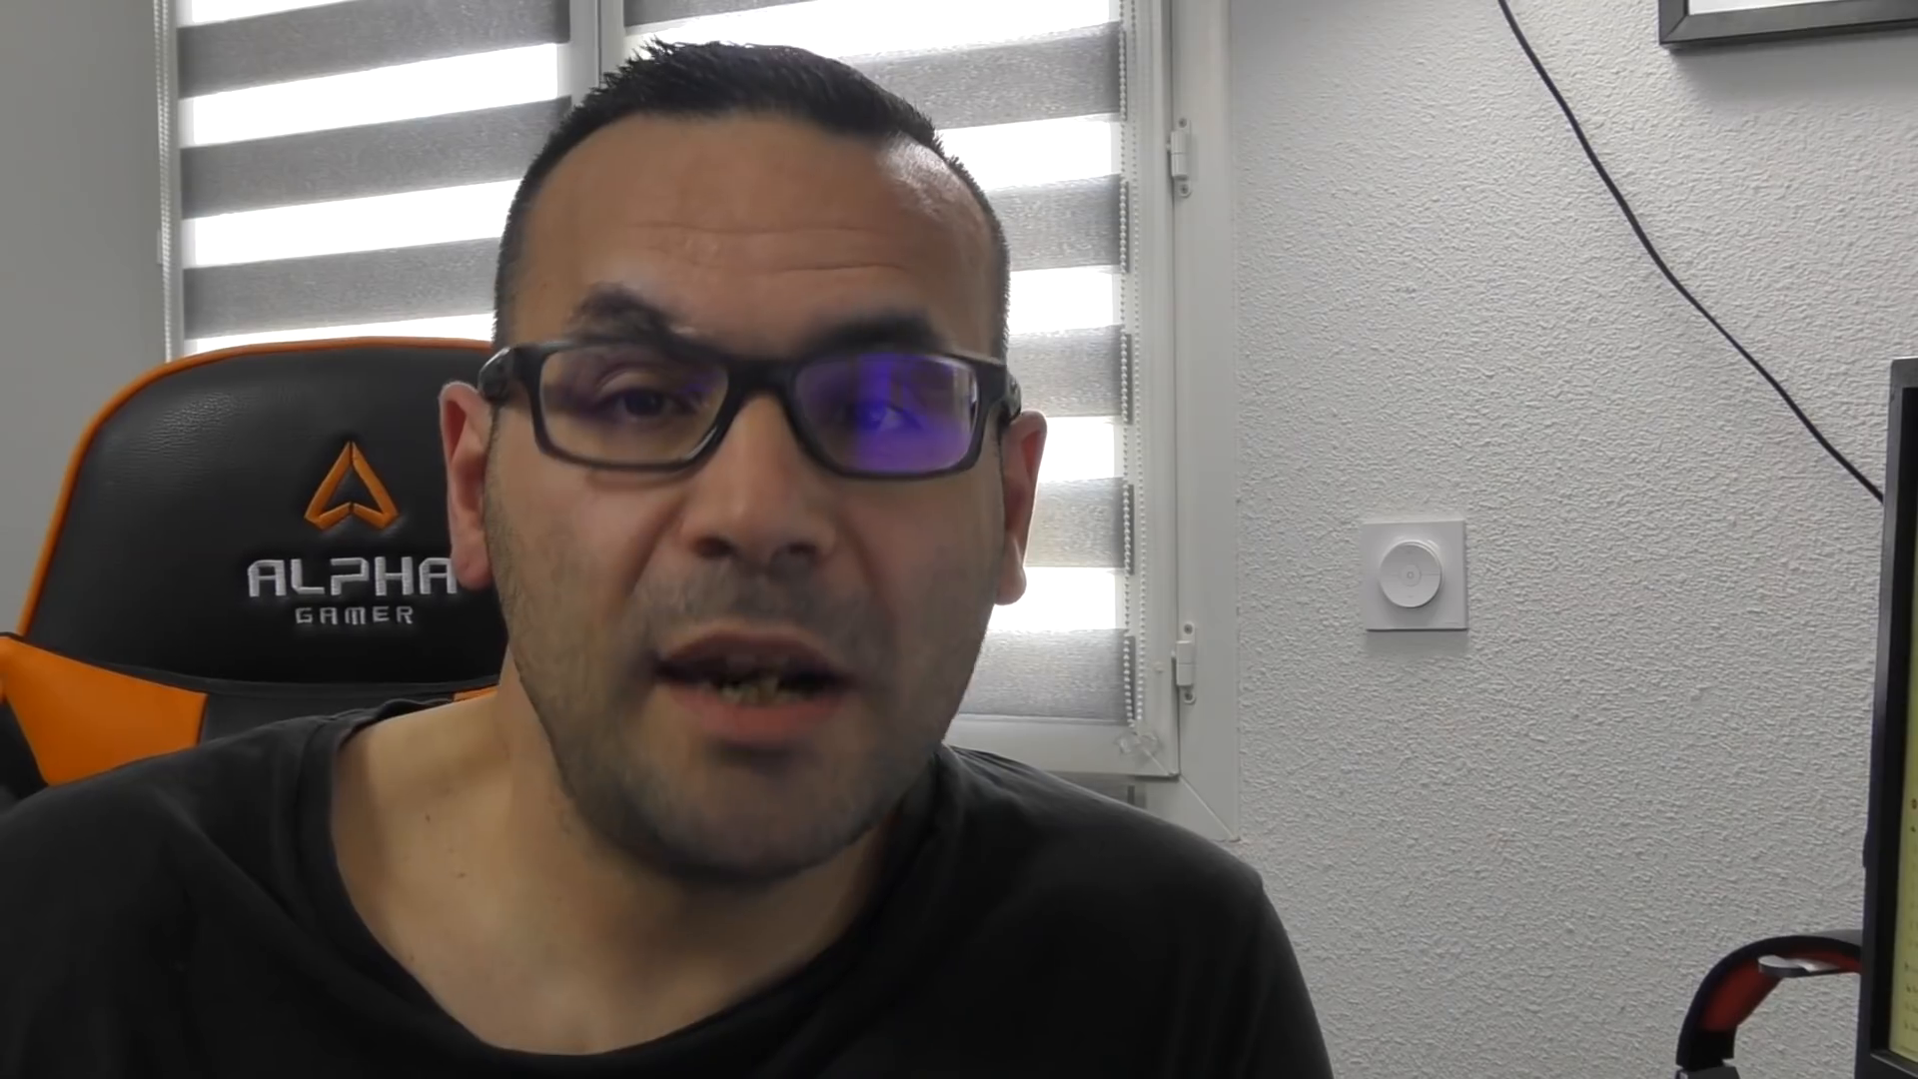